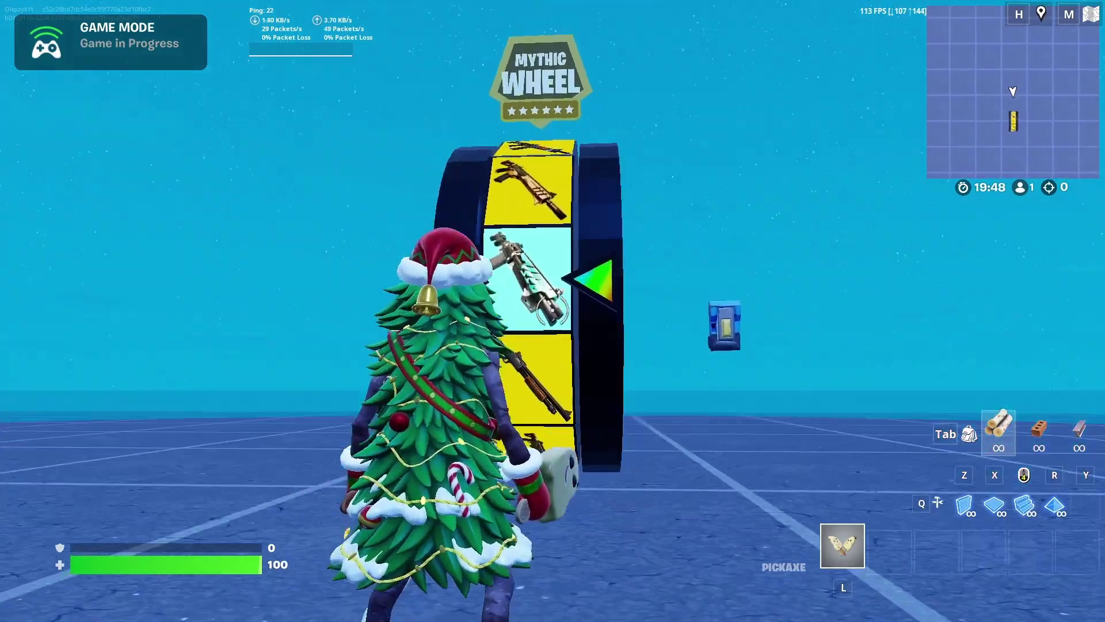
Trigger the switch beside the Mythic Wheel and watch it spin to a weapon
key(d)
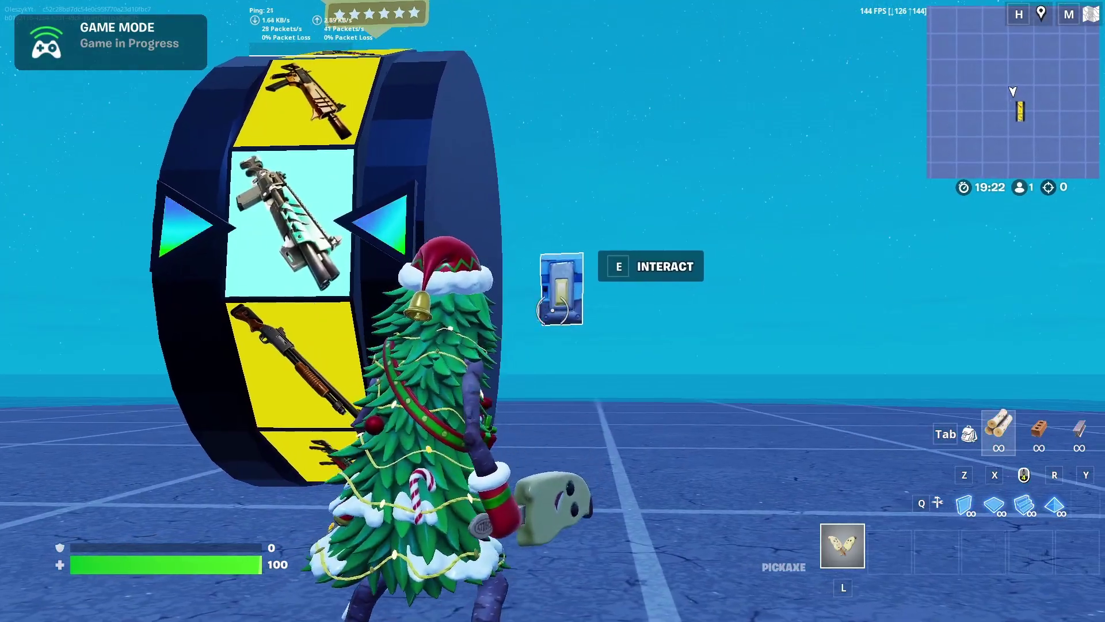
key(w)
key(e)
key(a)
key(s)
key(s)
key(w)
key(s)
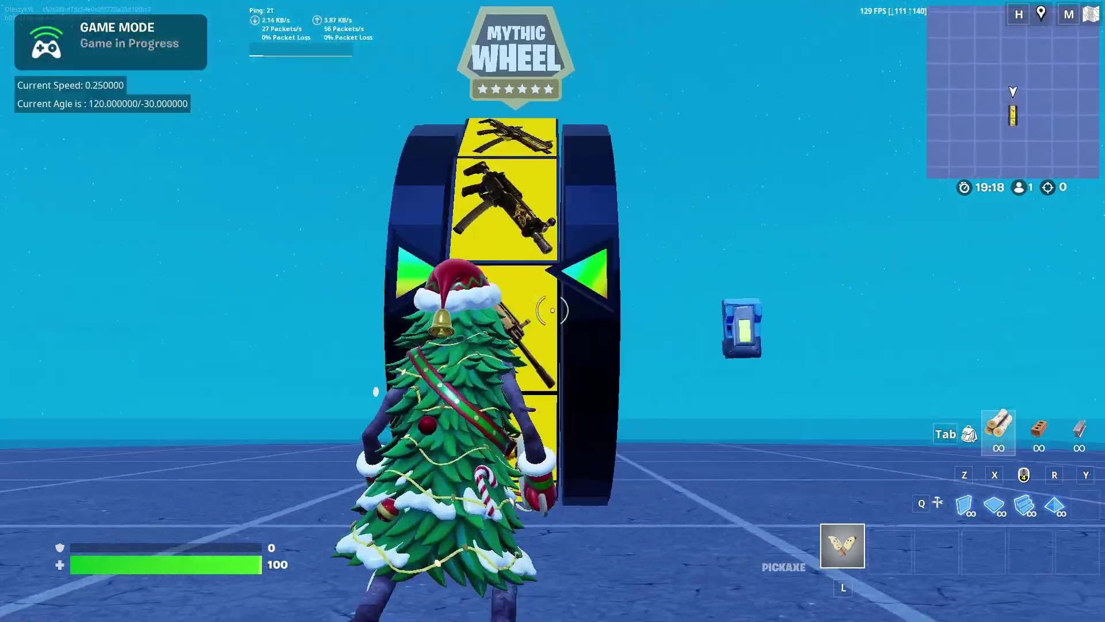
key(a)
key(w)
key(s)
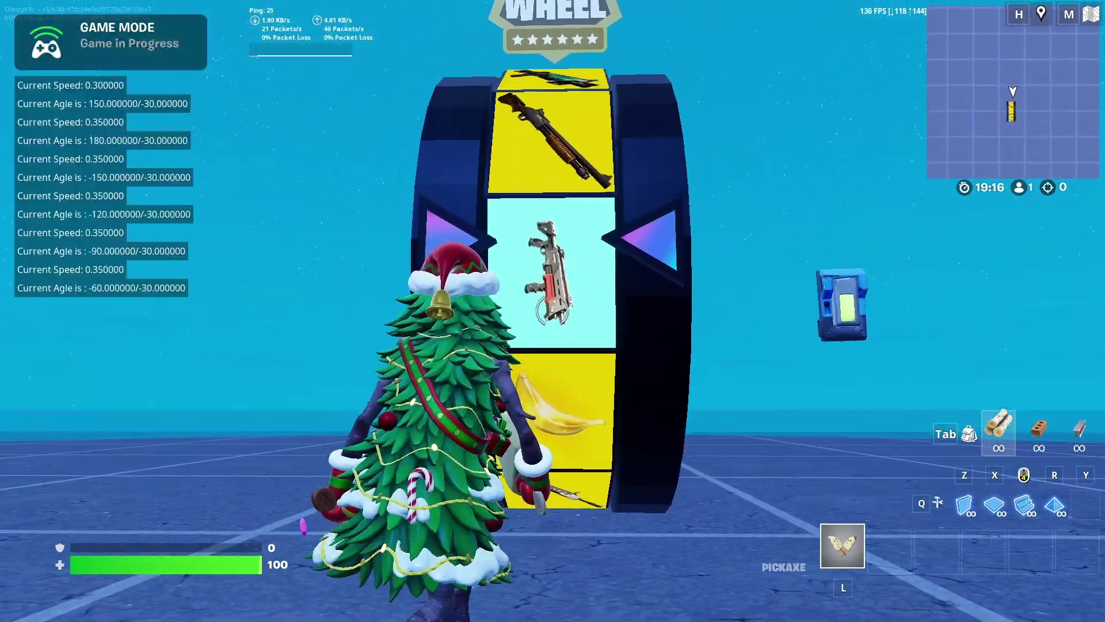
key(s)
key(w)
key(l)
key(d)
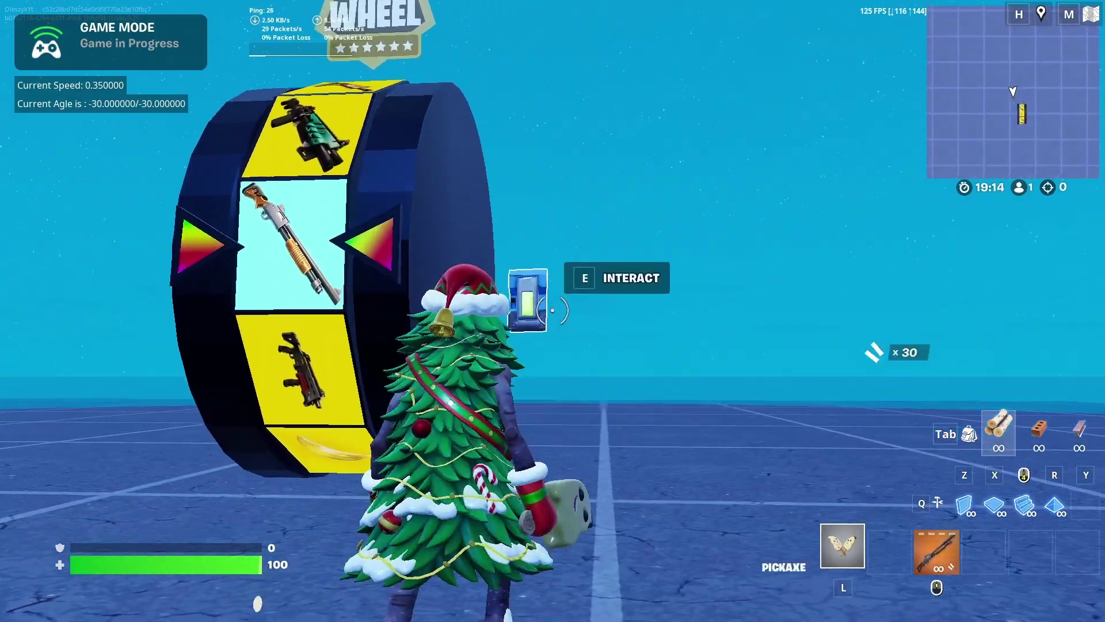
Spin the Mythic Wheel again and inspect the winning slot and the awarded rifle up close
key(w)
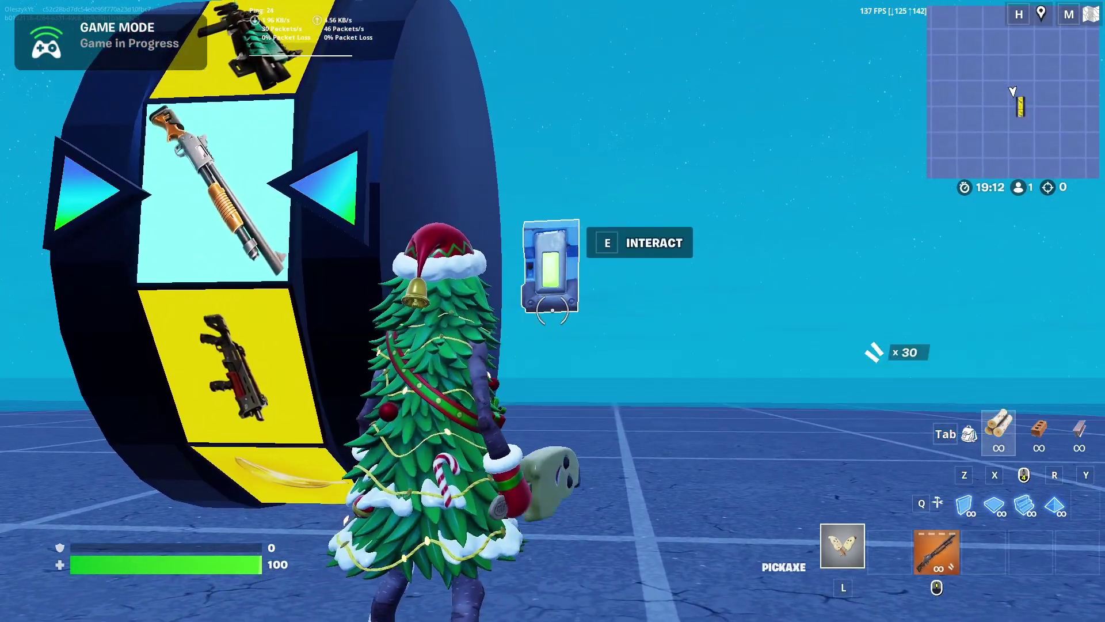
key(e)
key(a)
key(s)
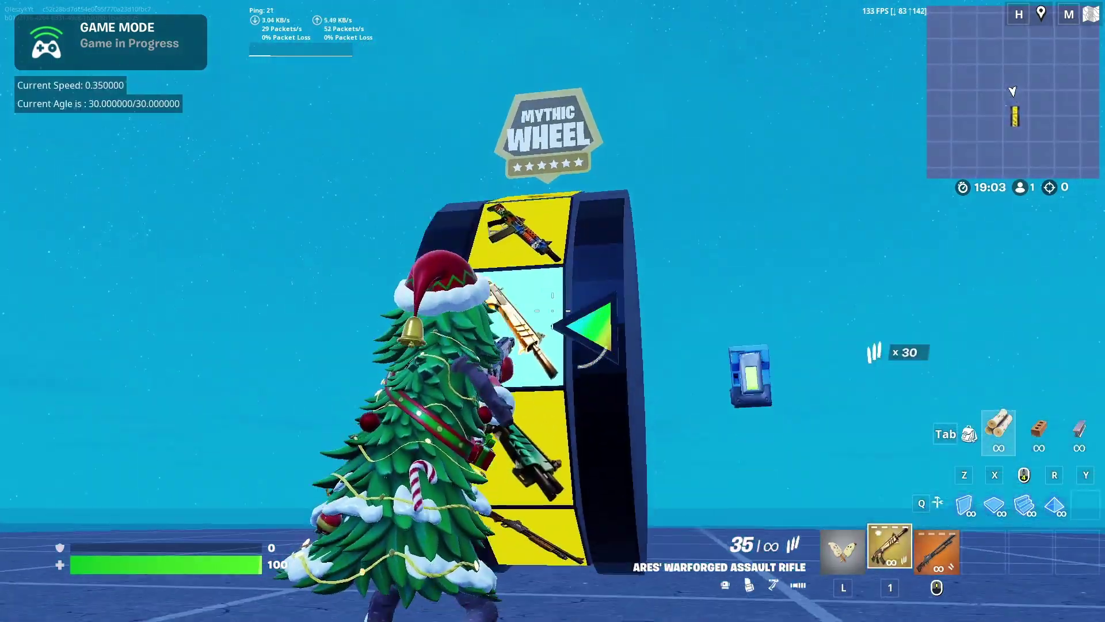
right_click(552, 311)
key(w)
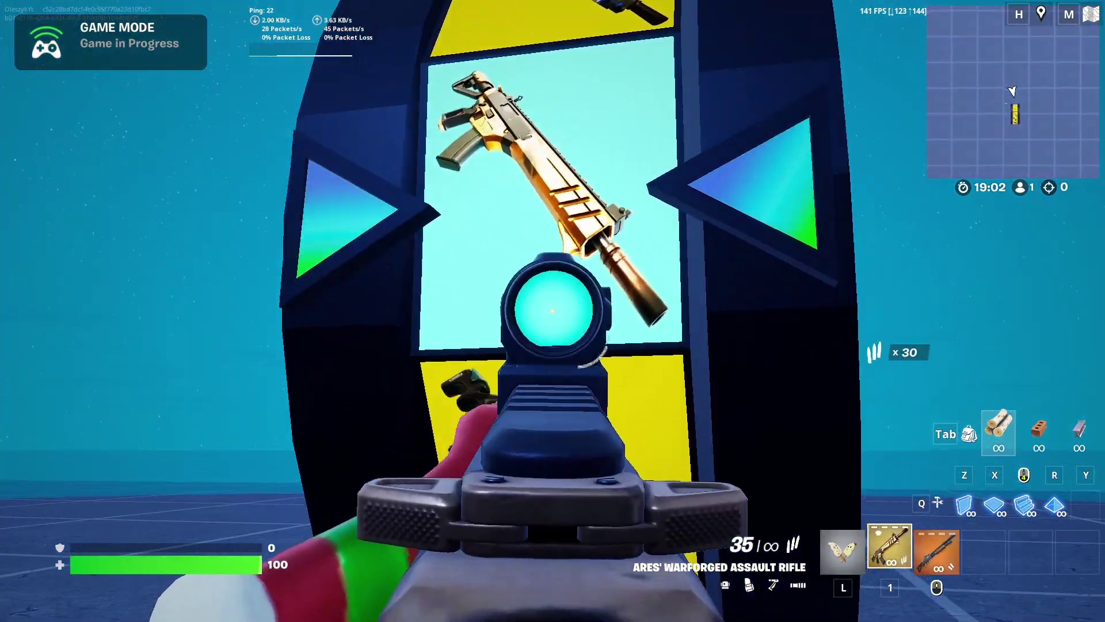
key(d)
key(s)
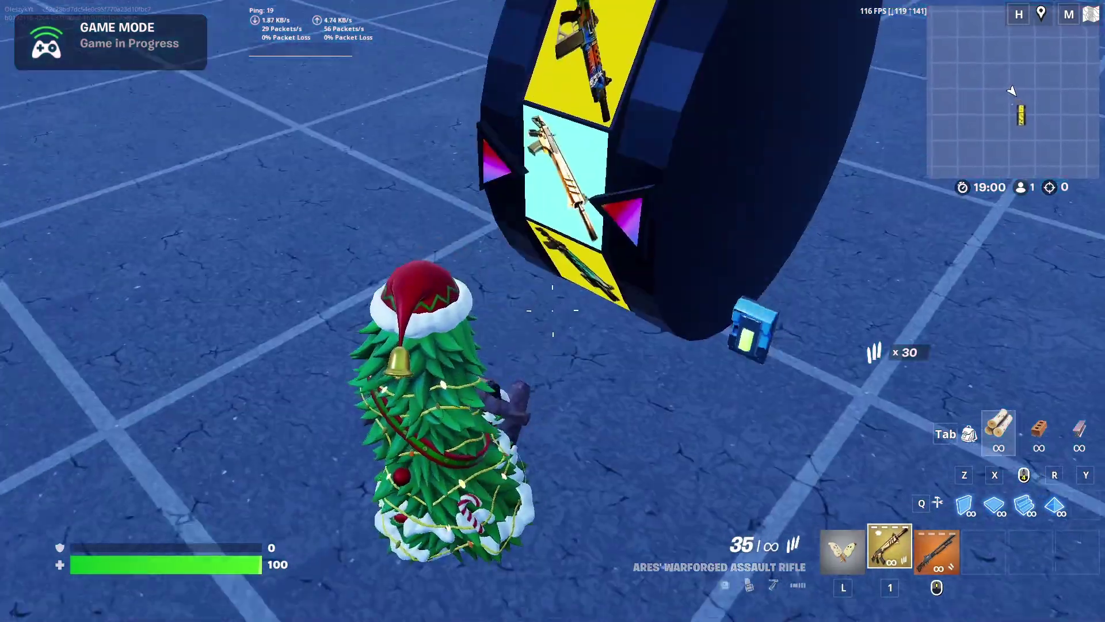
key(s)
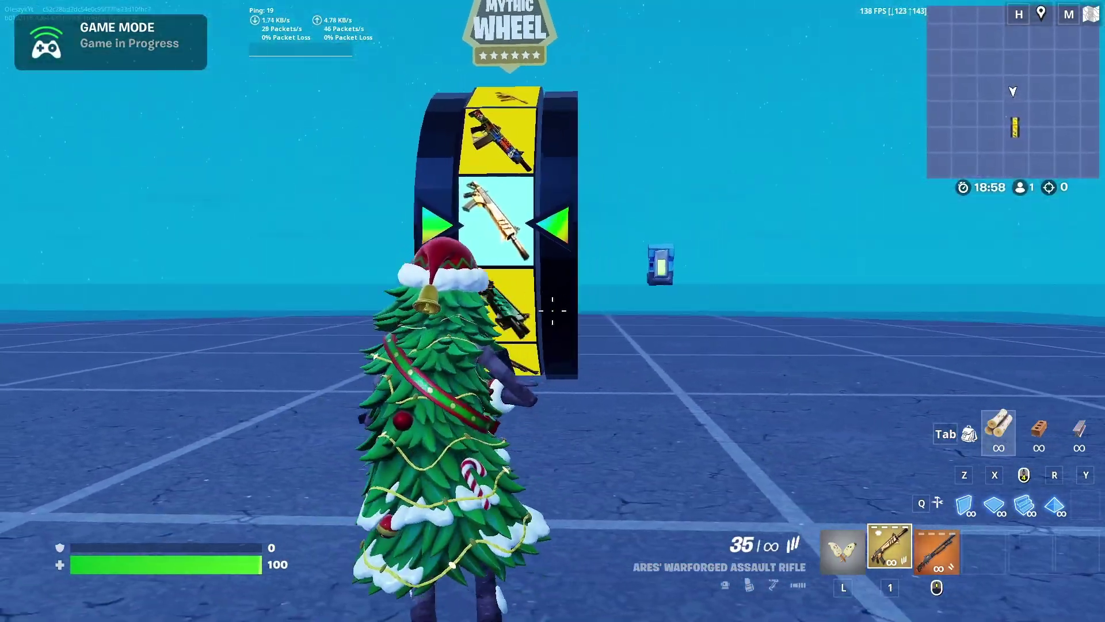
key(w)
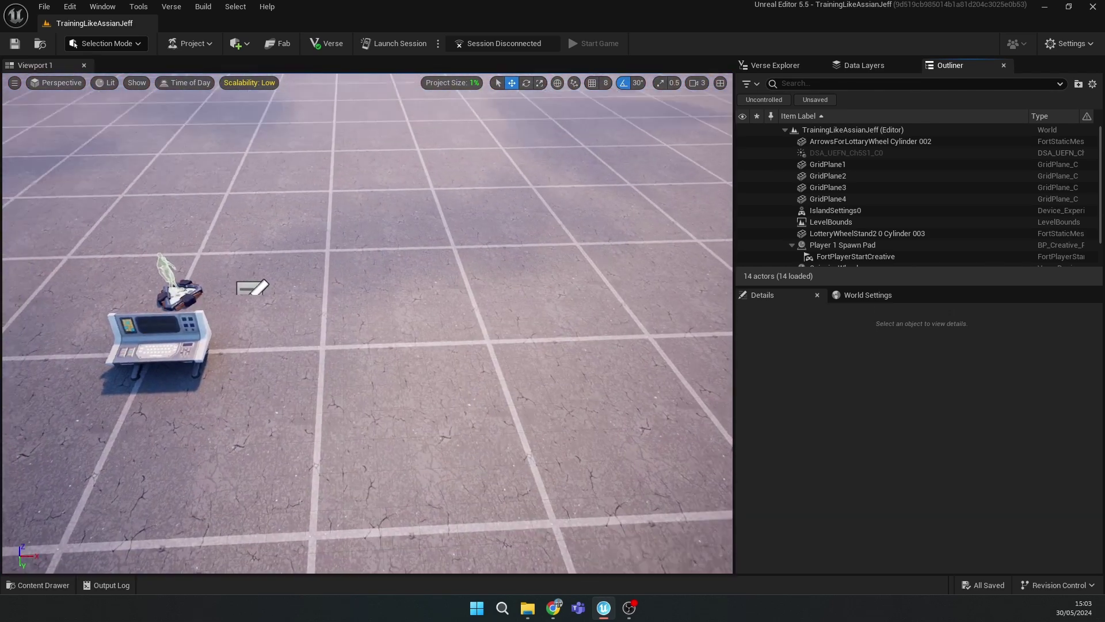
right_drag(369, 322, 367, 369)
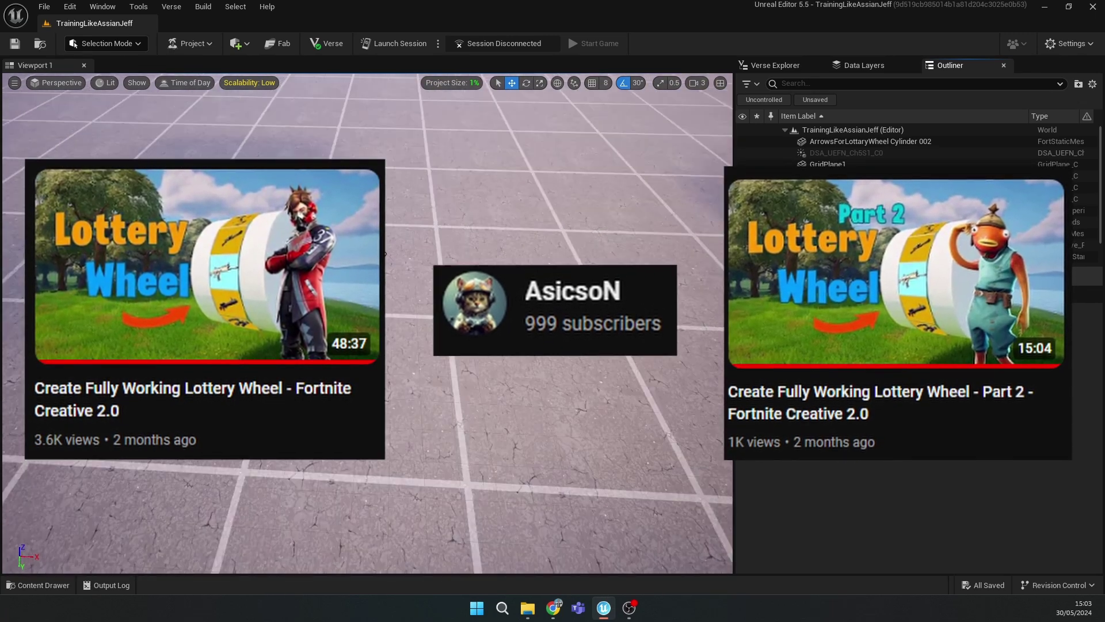
right_drag(368, 322, 365, 172)
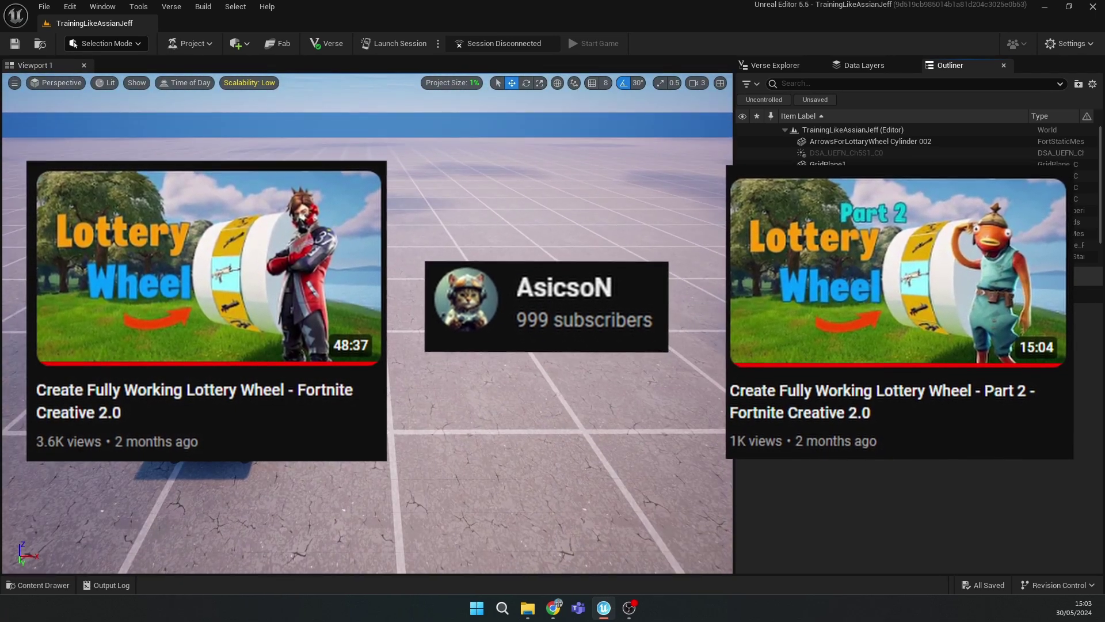
right_drag(368, 322, 392, 392)
key(s)
mouse_move(531, 398)
right_down()
mouse_move(528, 380)
mouse_move(526, 404)
right_up()
key(w)
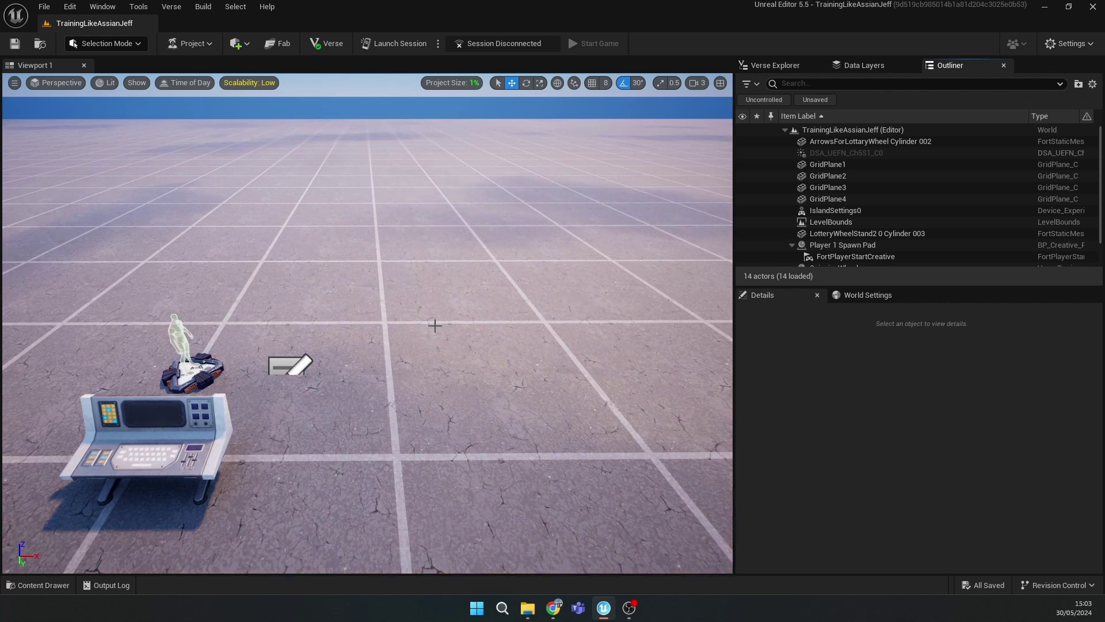
right_drag(407, 333, 356, 348)
key(s)
key(w)
key(s)
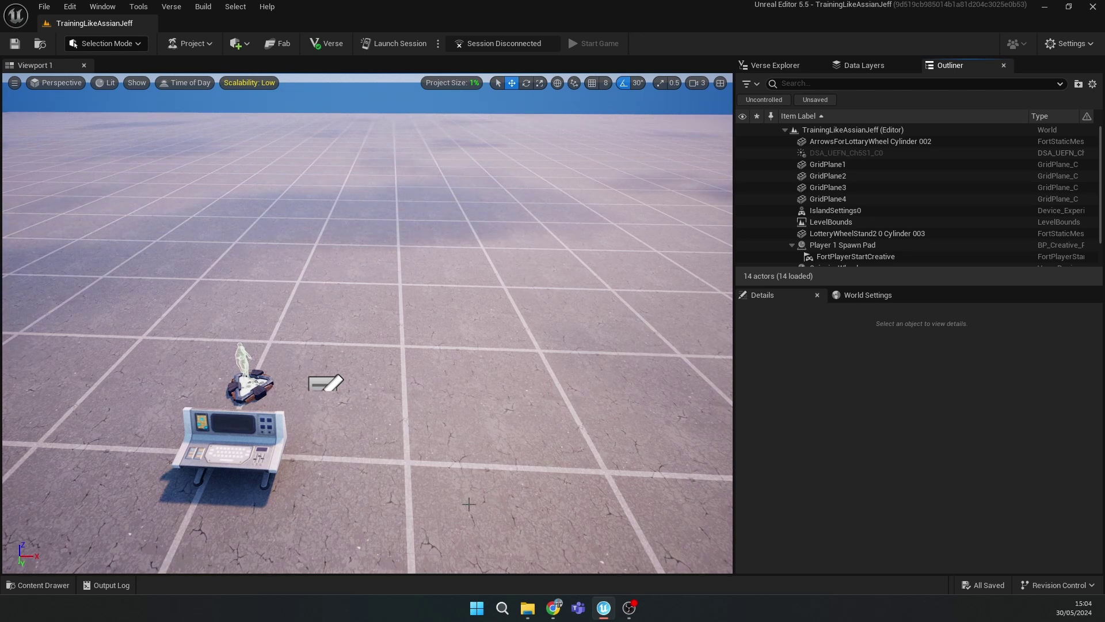
Switch to File Explorer and open the Content folder under Documents, Fortnite Projects, TrainingLikeAssianJeff, Plugins, TrainingLikeAssianJeff
mouse_move(528, 600)
click(482, 575)
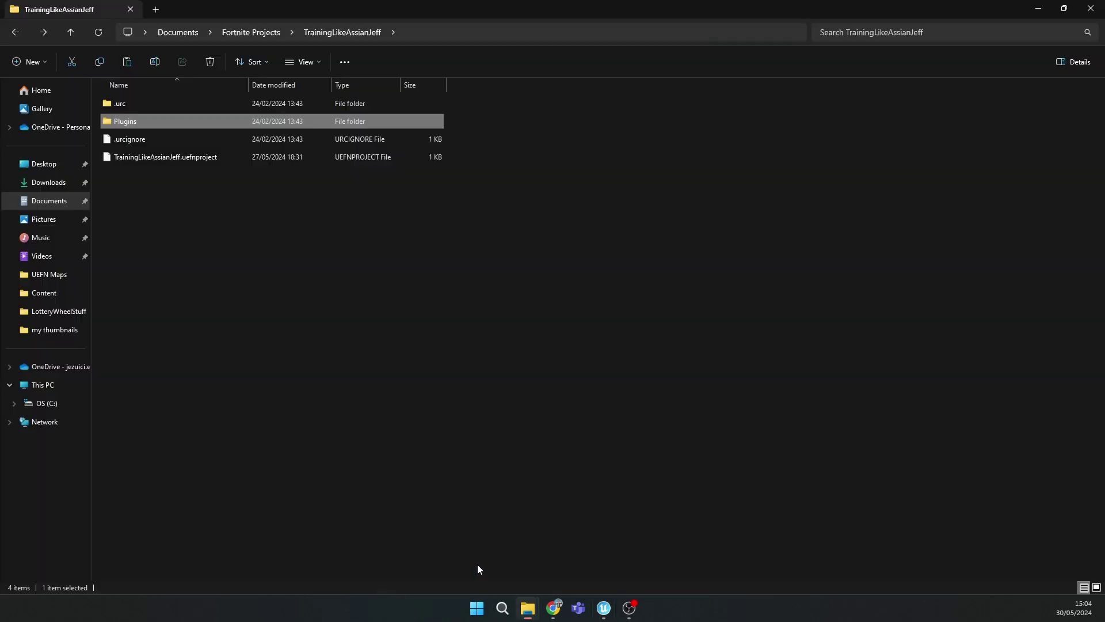
click(46, 200)
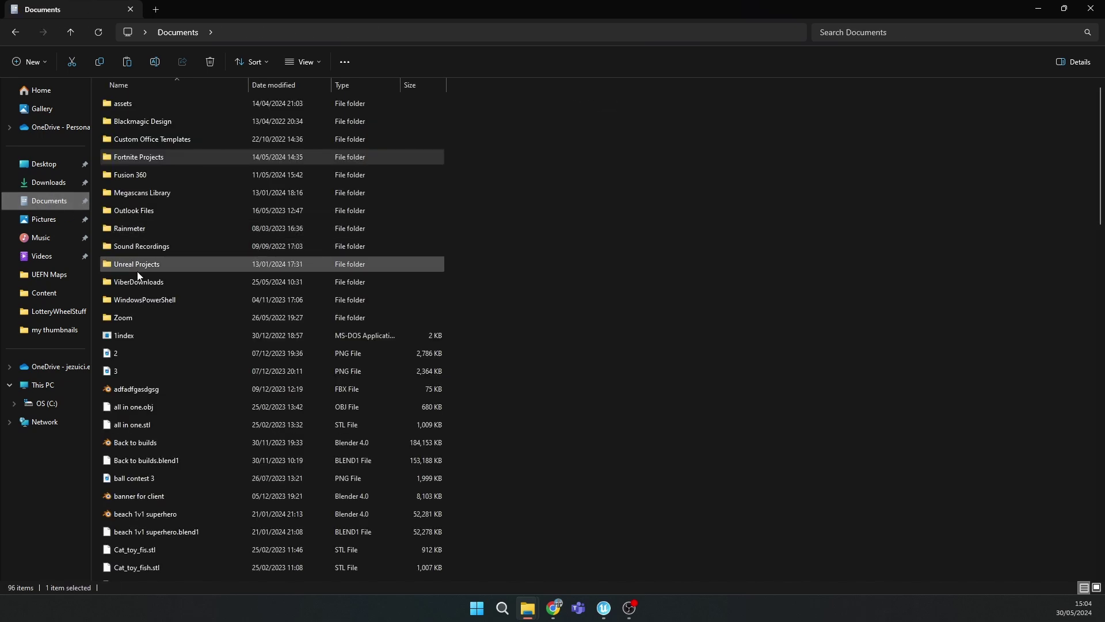
double_click(133, 156)
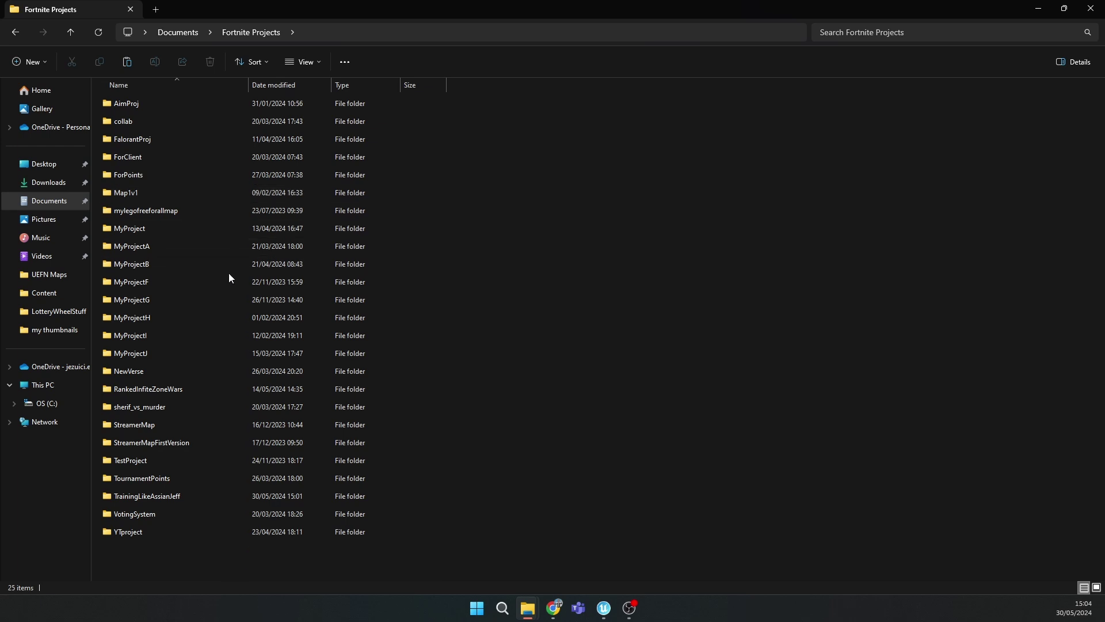
double_click(142, 496)
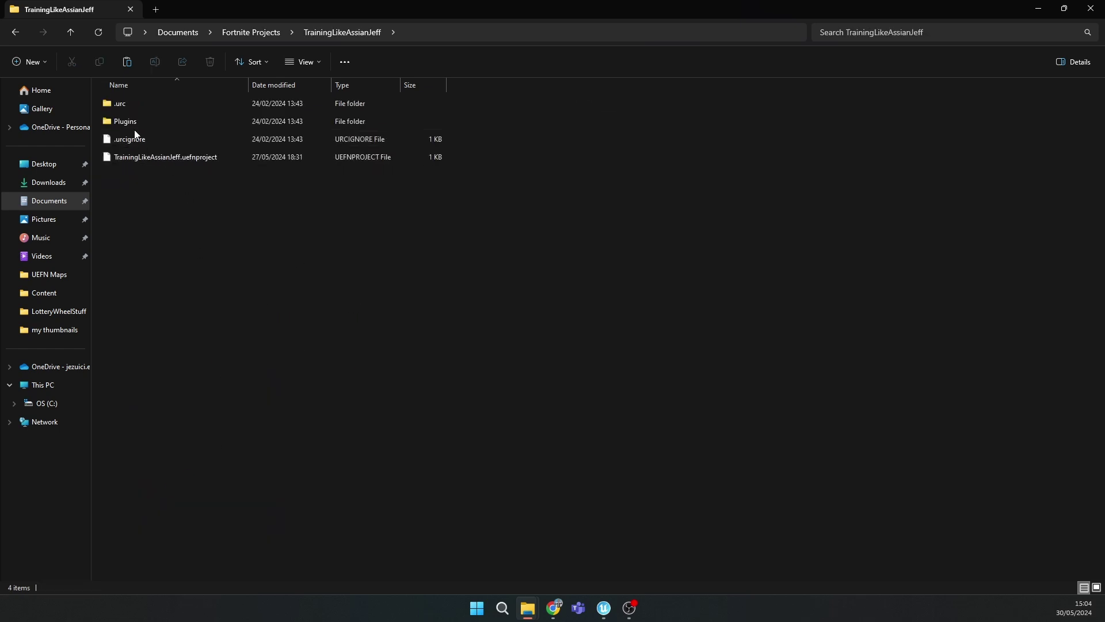
double_click(130, 122)
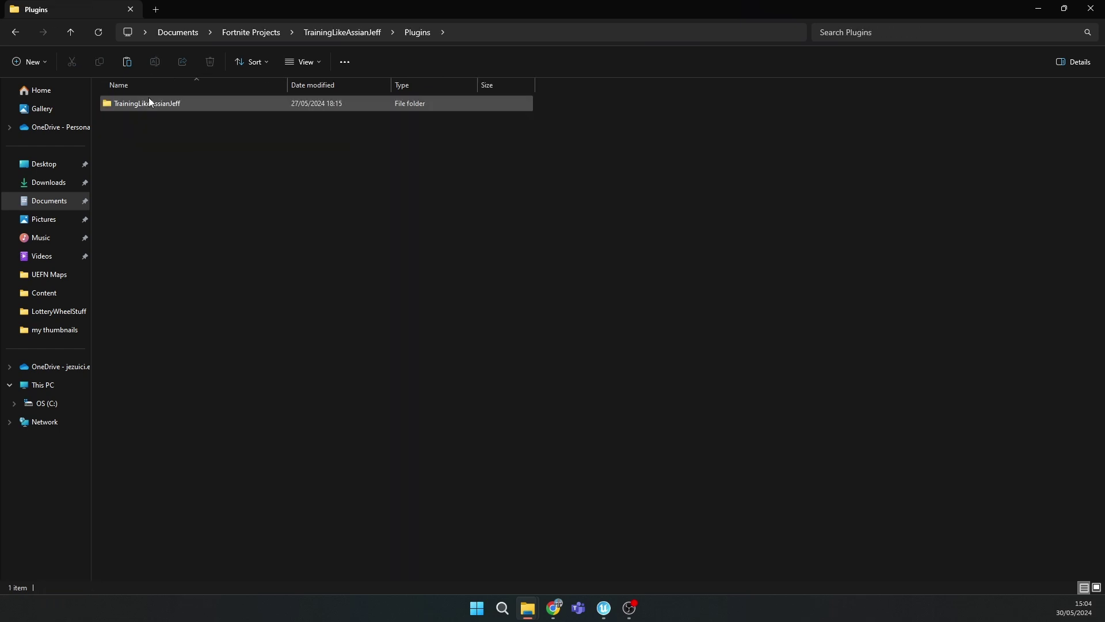
double_click(152, 108)
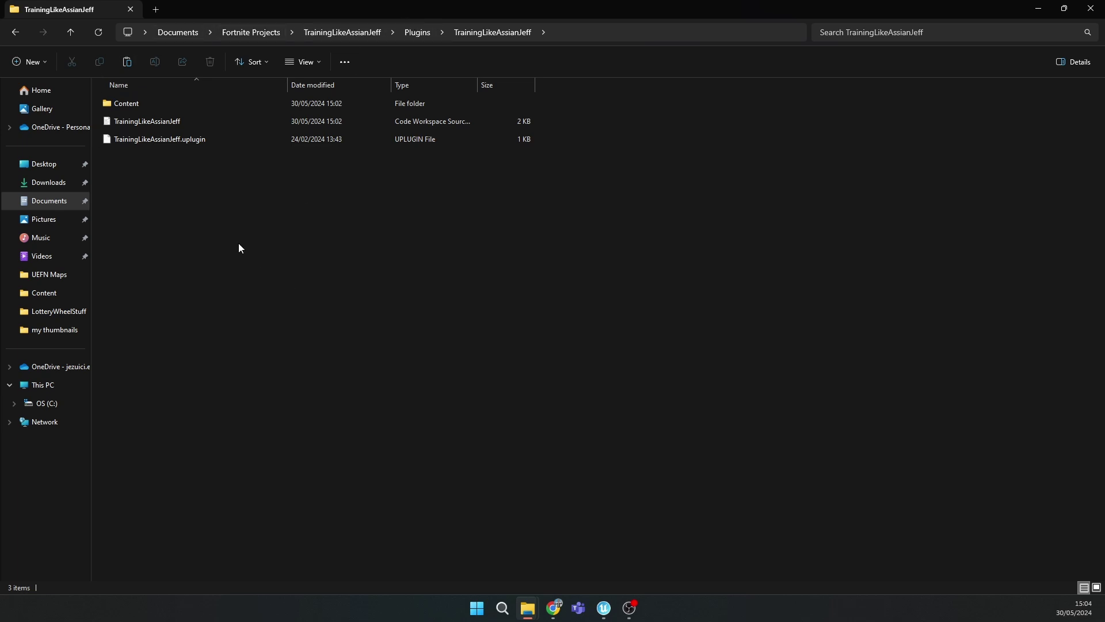
click(147, 109)
double_click(146, 106)
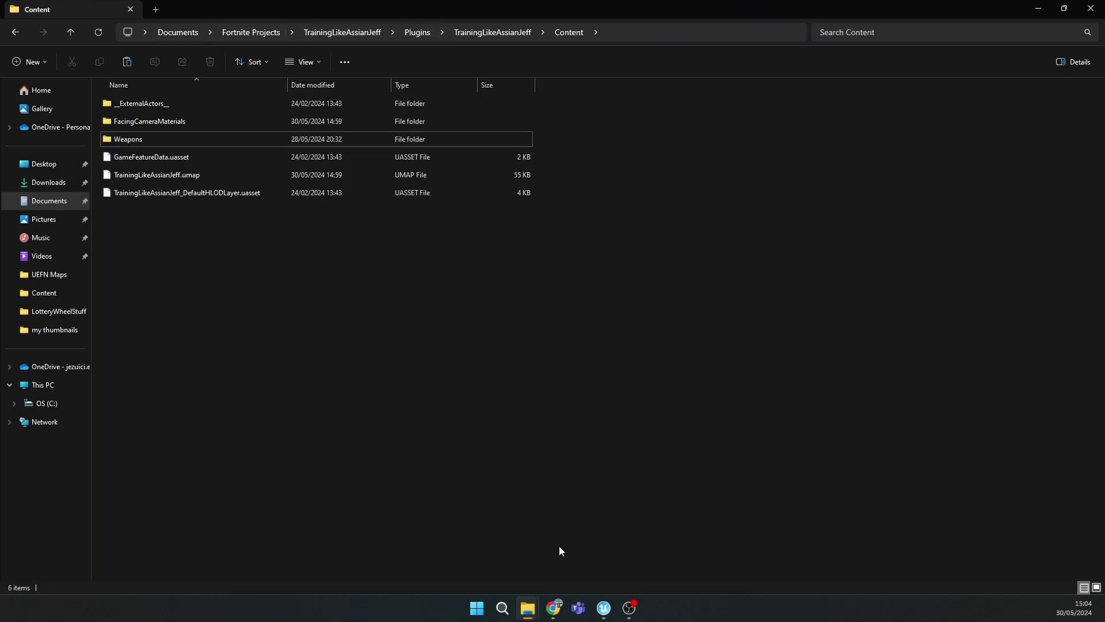
Copy the LoteryWheel folder and the LotteryWheel Verse file from LotteryWheelStuff into the project's Content folder
mouse_move(535, 615)
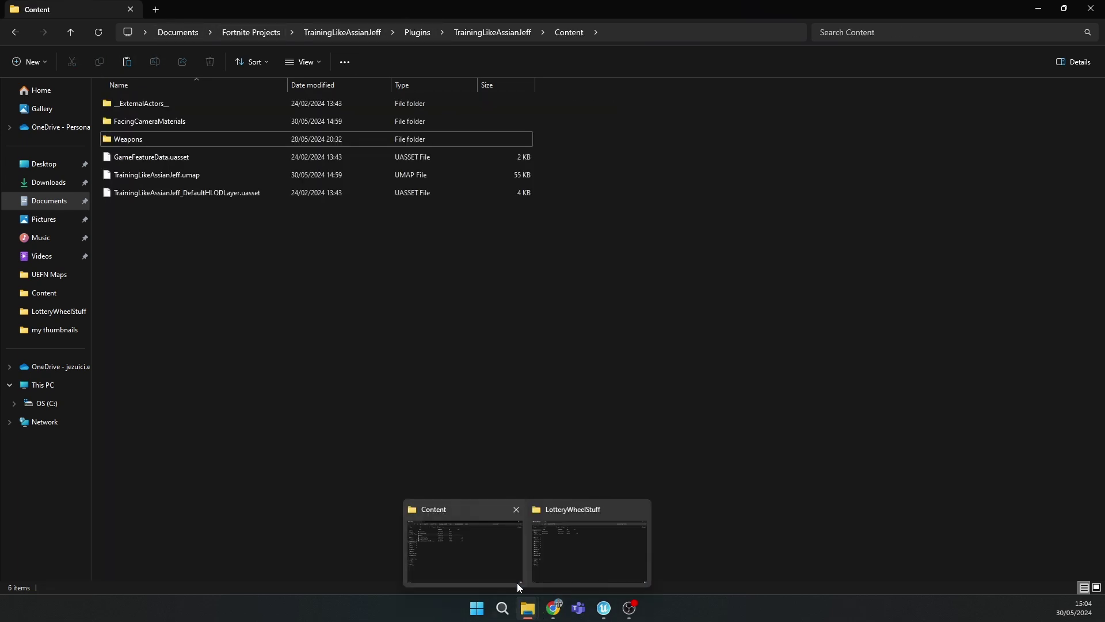
click(591, 549)
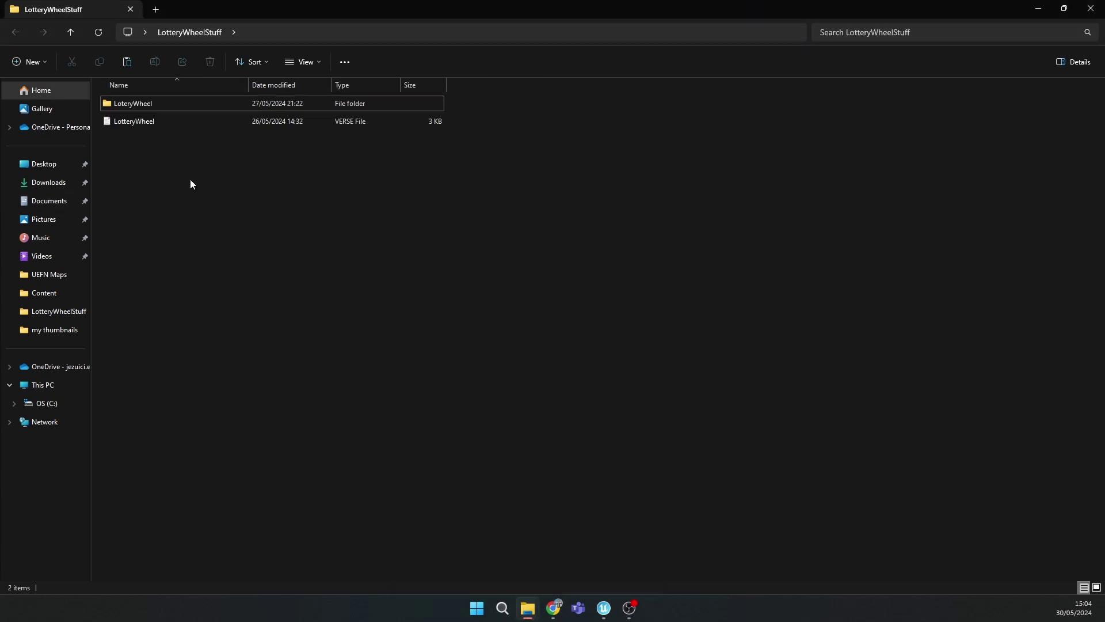
drag(232, 244, 161, 134)
click(143, 109)
click(191, 188)
drag(191, 188, 154, 105)
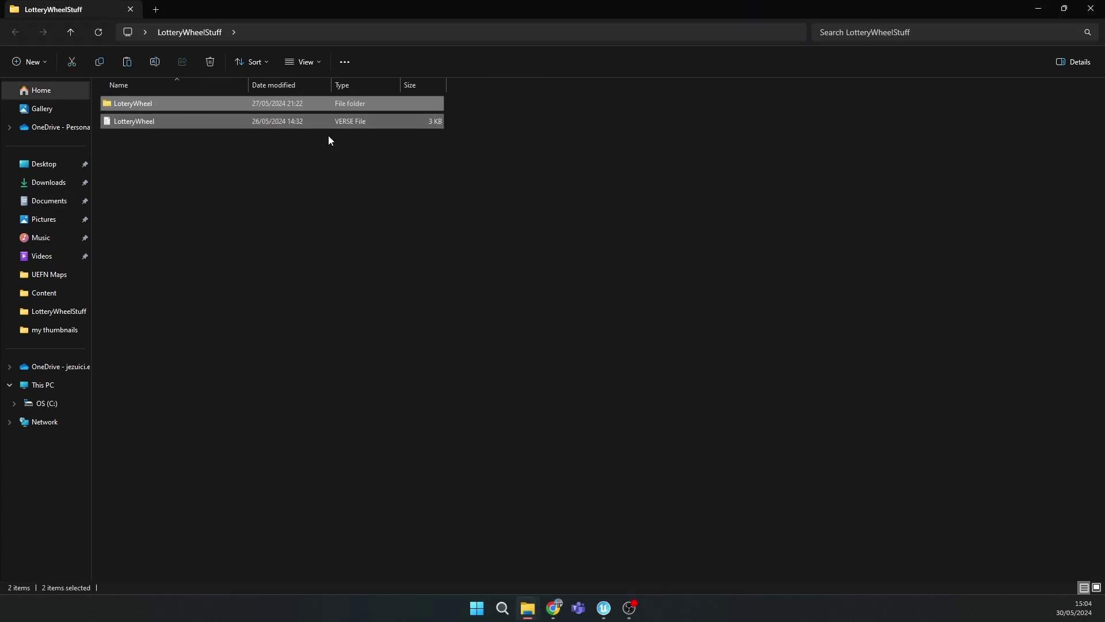
click(1038, 6)
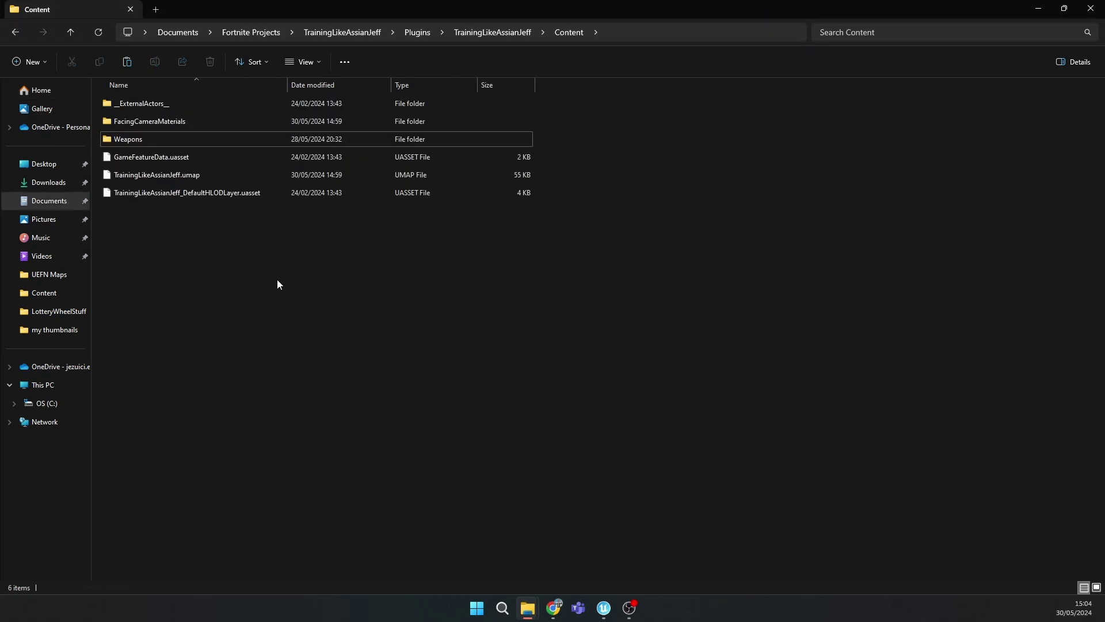
key(ctrl+v)
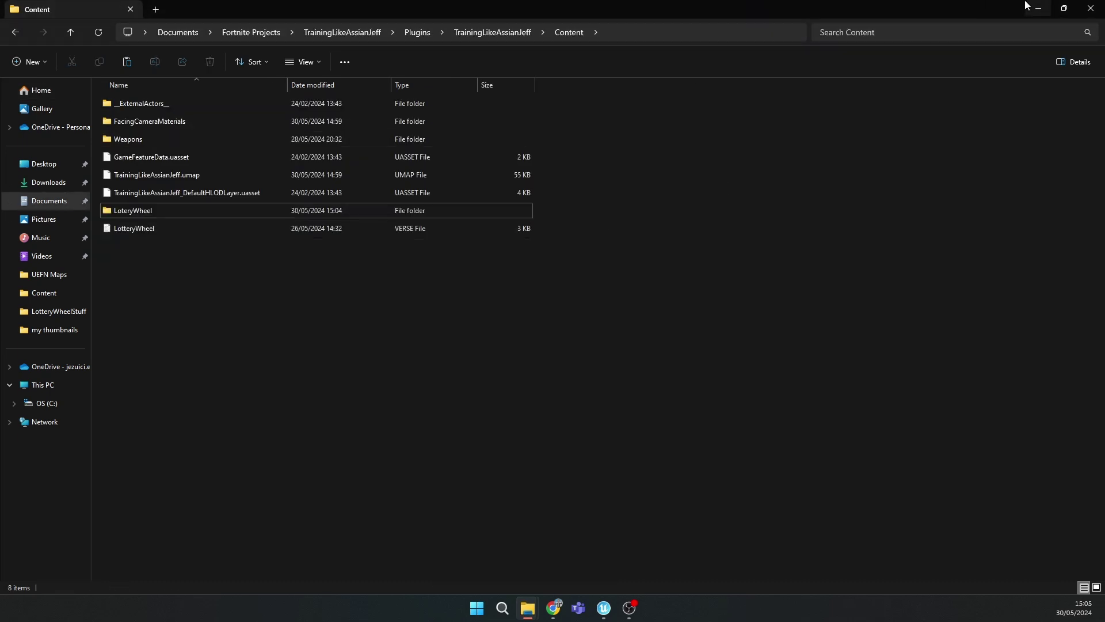
Switch back to Unreal Editor and look through the project's LoteryWheel folder and its WeaponsMaterial subfolder
click(1039, 7)
click(56, 585)
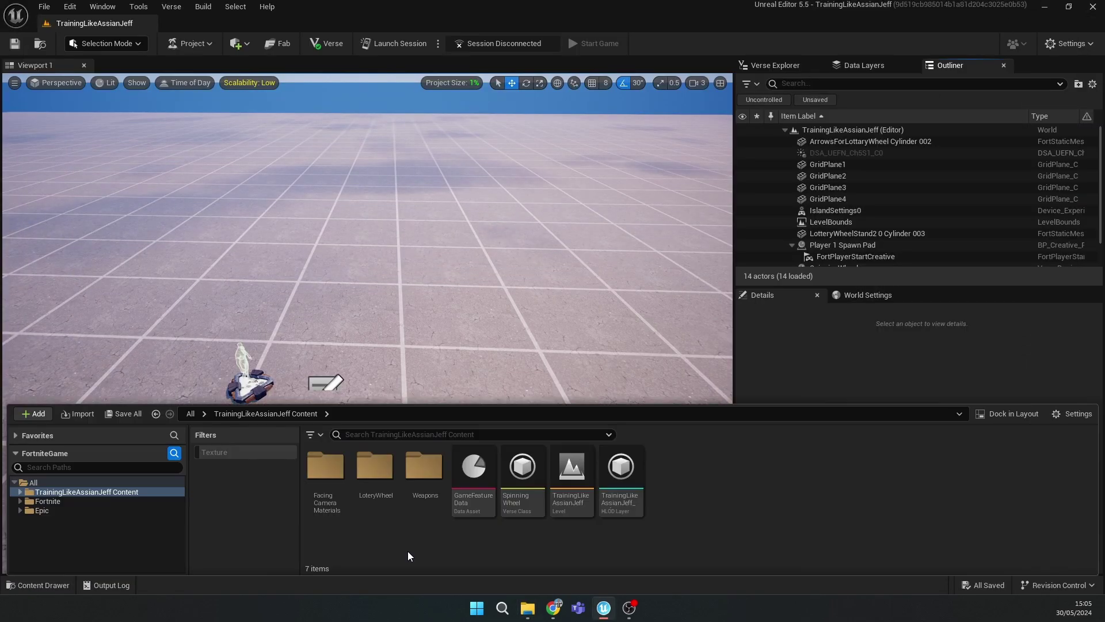
double_click(375, 465)
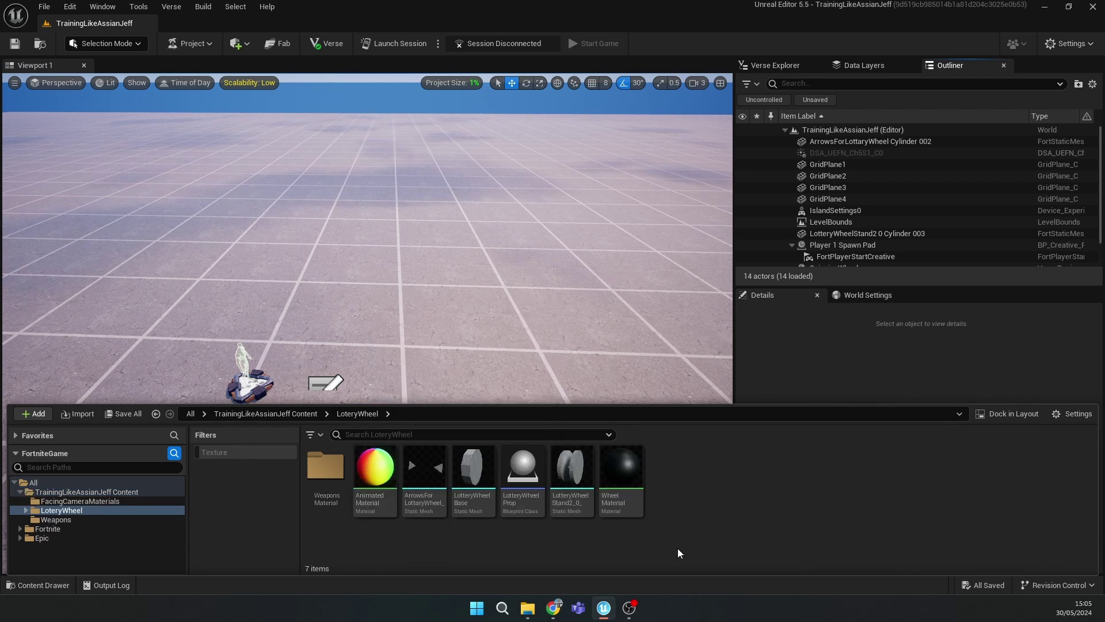
double_click(325, 465)
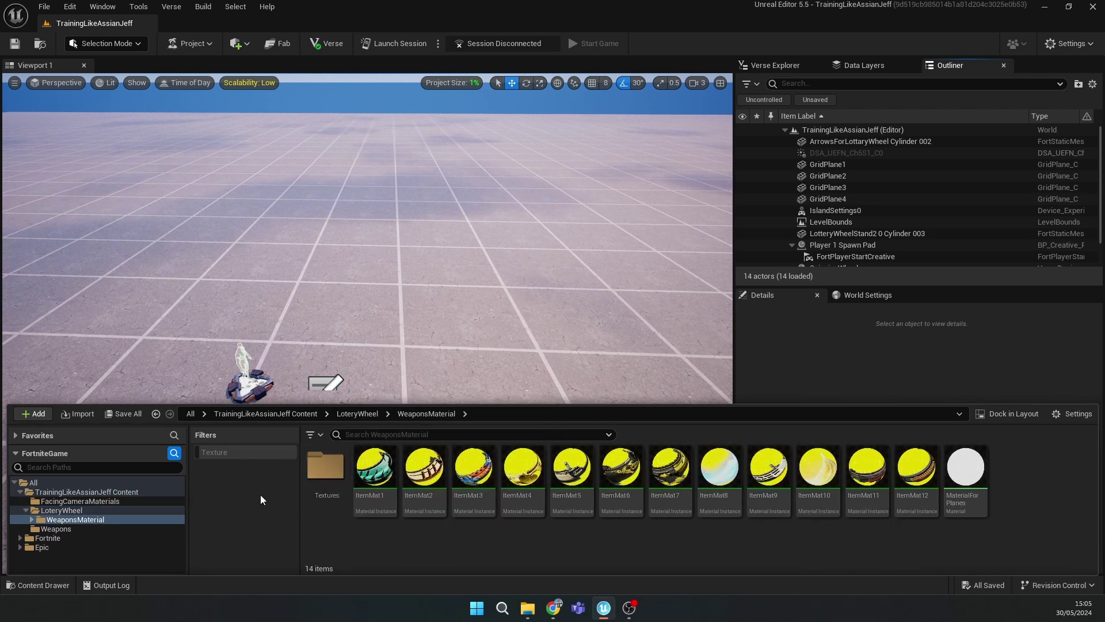
click(58, 511)
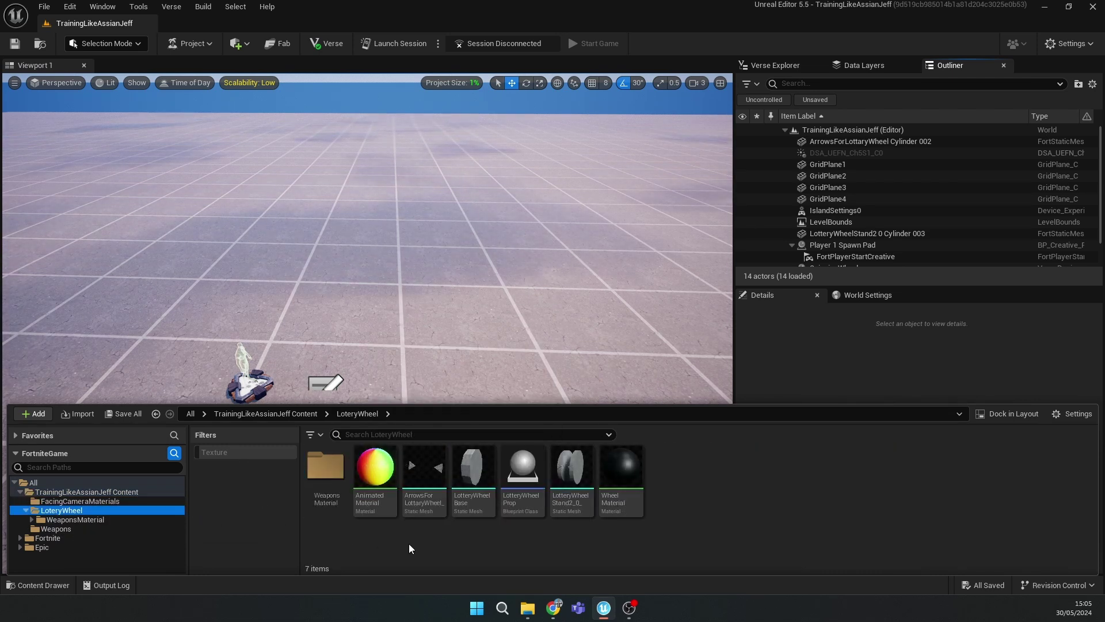
Place the LotteryWheelBase mesh on the ground near the spawn pad and raise it to a height of about 160
mouse_move(493, 501)
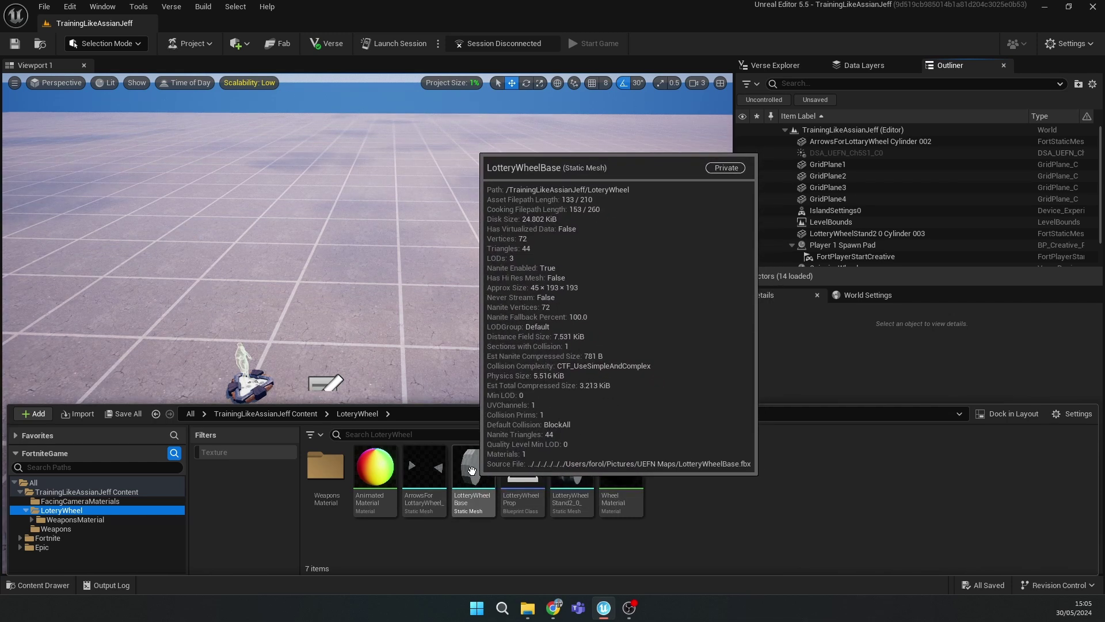
drag(472, 470, 381, 393)
key(f)
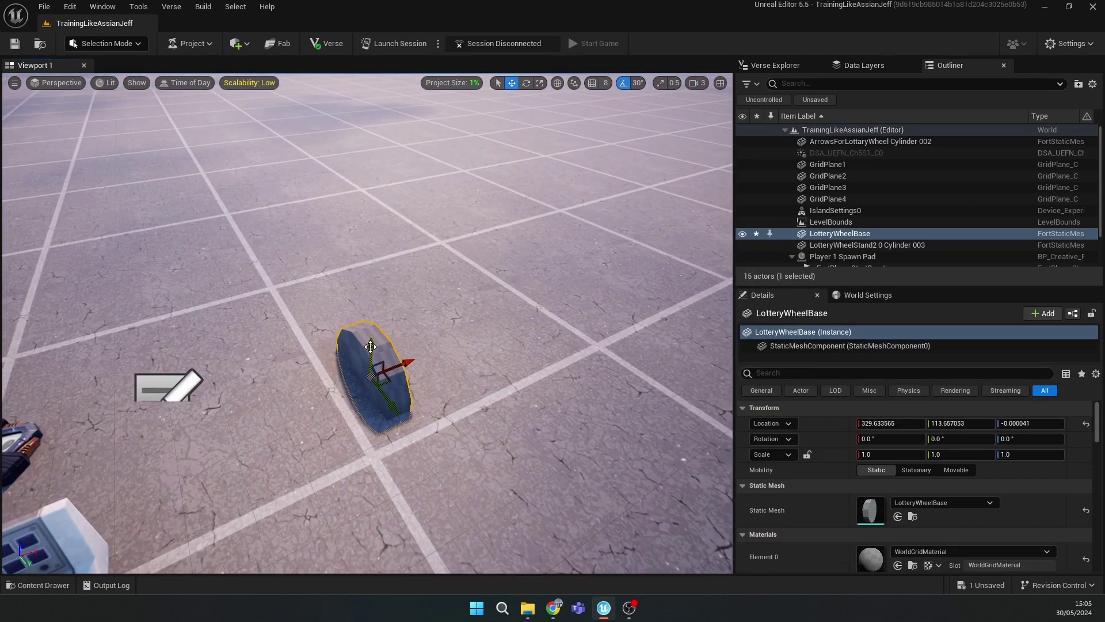
drag(370, 346, 498, 300)
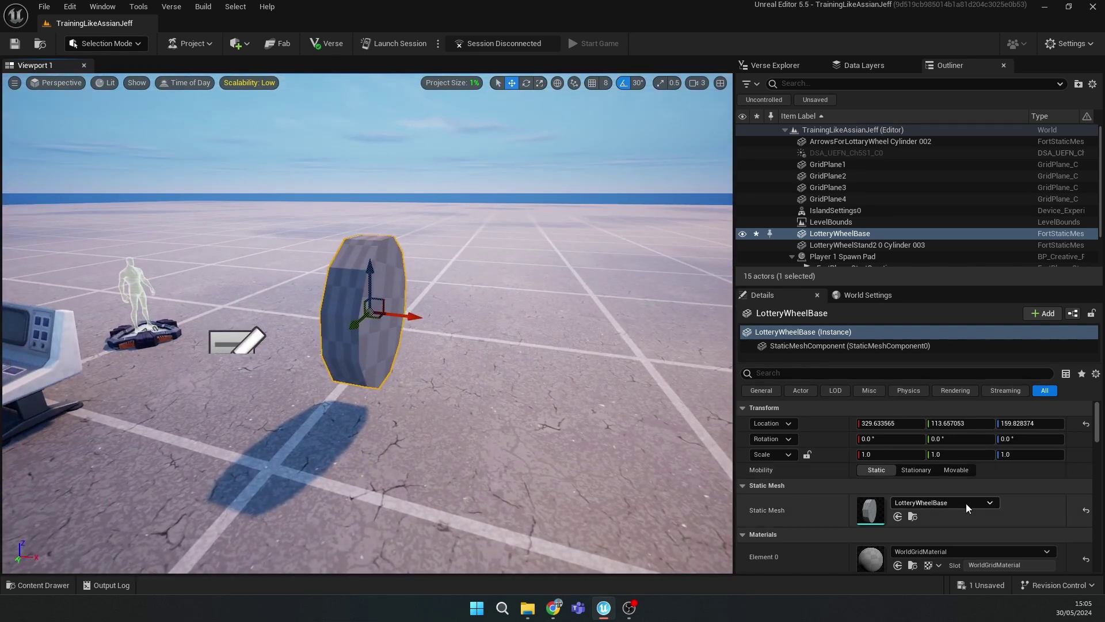
Set the LotteryWheelBase mesh's mobility to Movable and convert it to a Metal prop
click(953, 471)
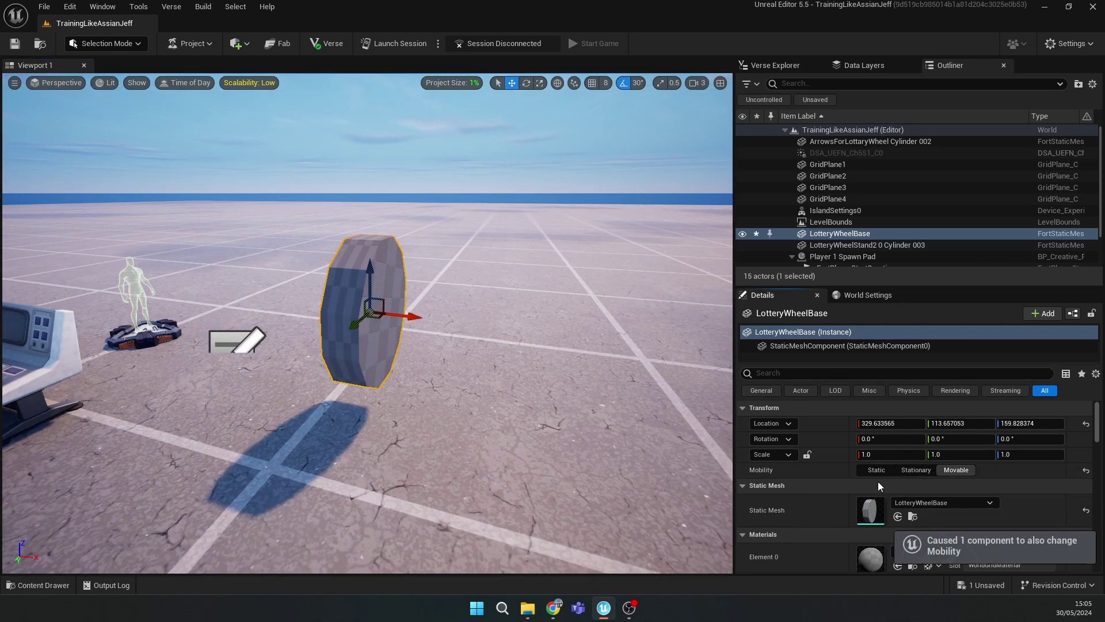
right_click(364, 285)
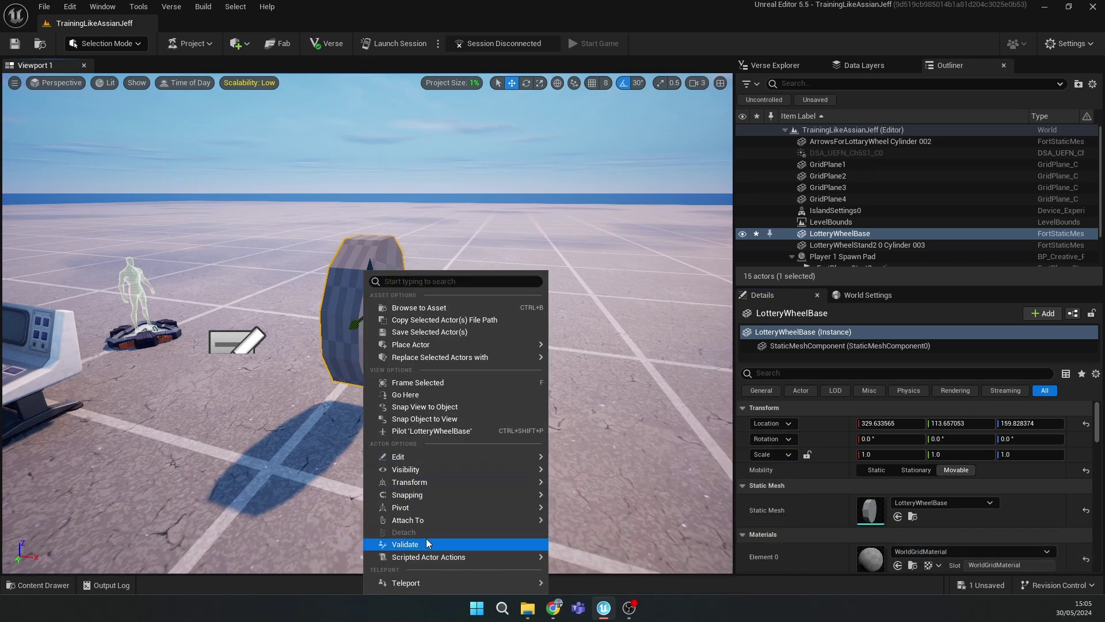
mouse_move(433, 558)
mouse_move(611, 562)
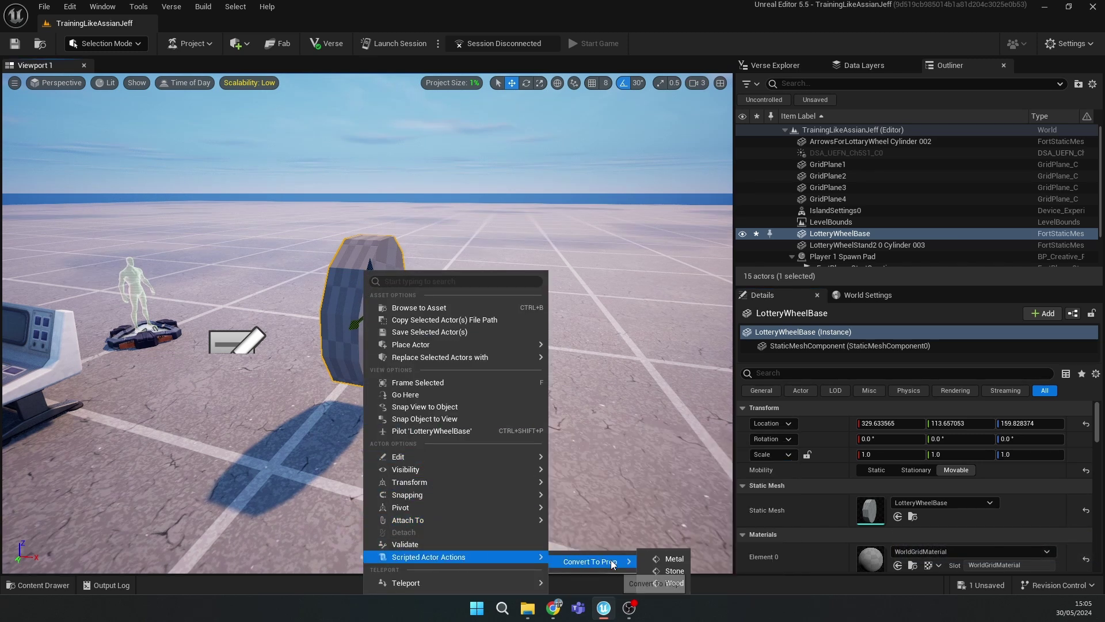
click(671, 559)
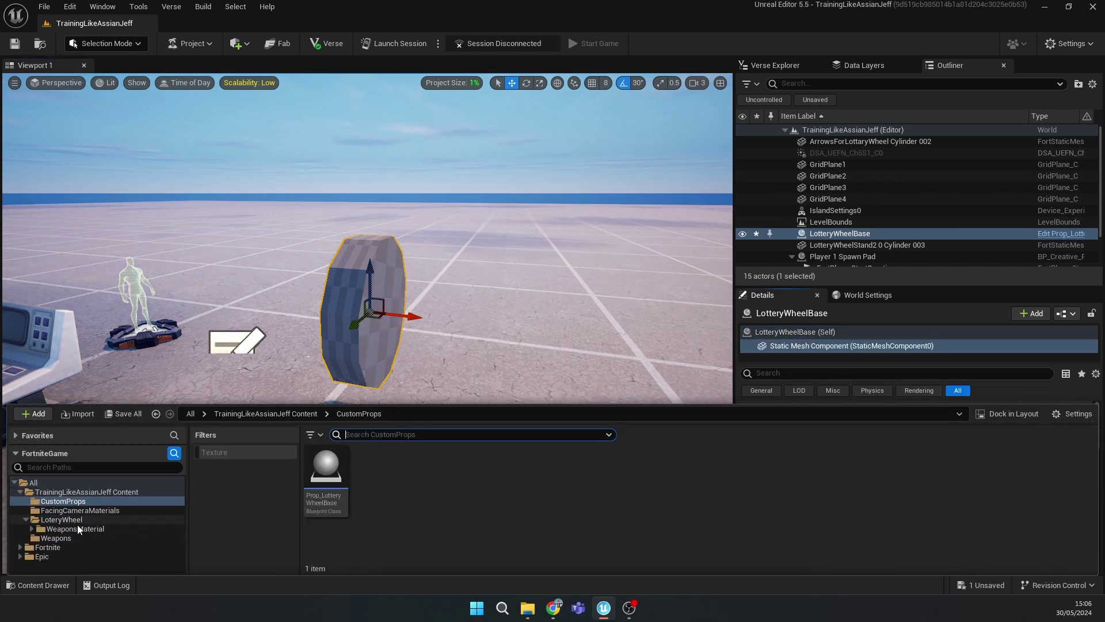
Place the LotteryWheelStand2_0_Cylinder_003 mesh from the LoteryWheel folder at the wheel base in the level
click(76, 520)
right_drag(432, 335, 433, 334)
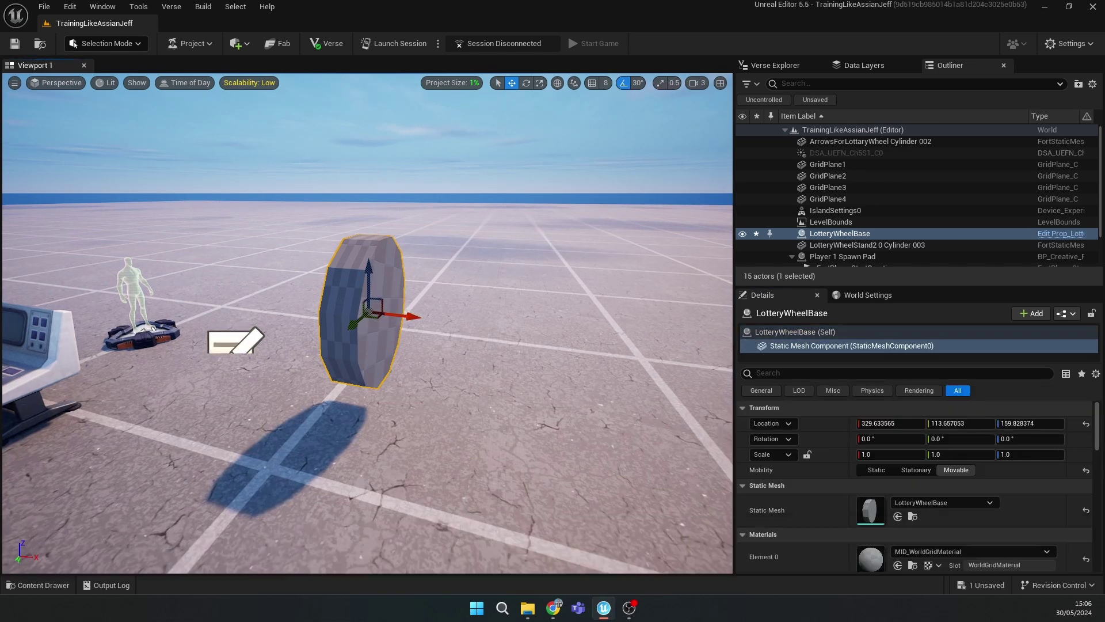
right_click(421, 366)
click(373, 321)
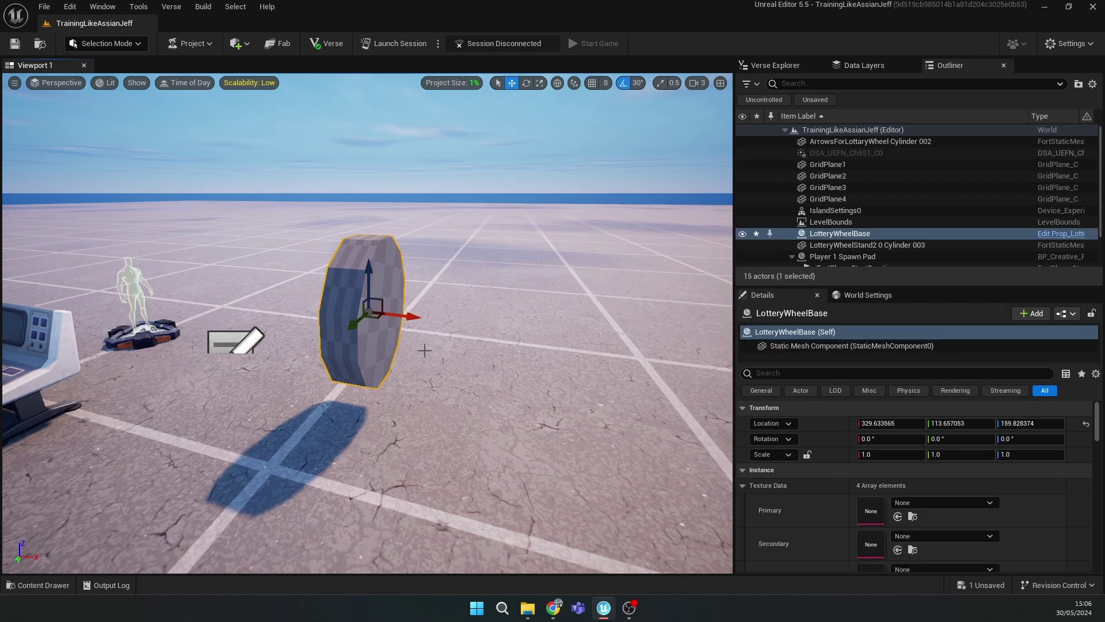
click(43, 584)
drag(573, 463, 354, 313)
Match the wheel stand's X location to the wheel base by setting it to 329.633565
click(345, 273)
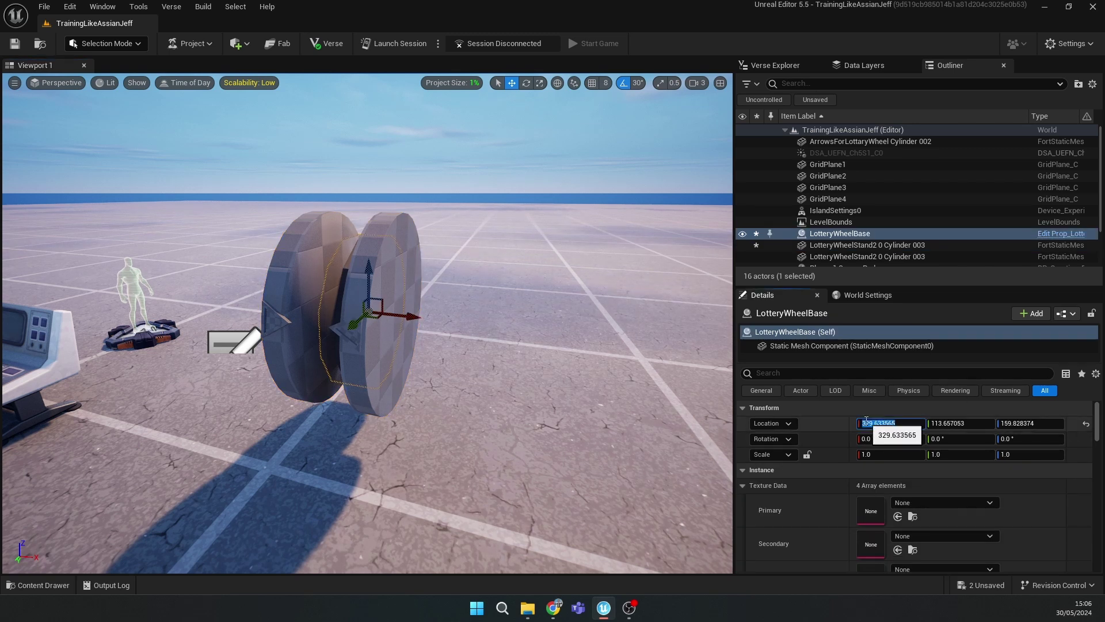
click(392, 305)
click(885, 421)
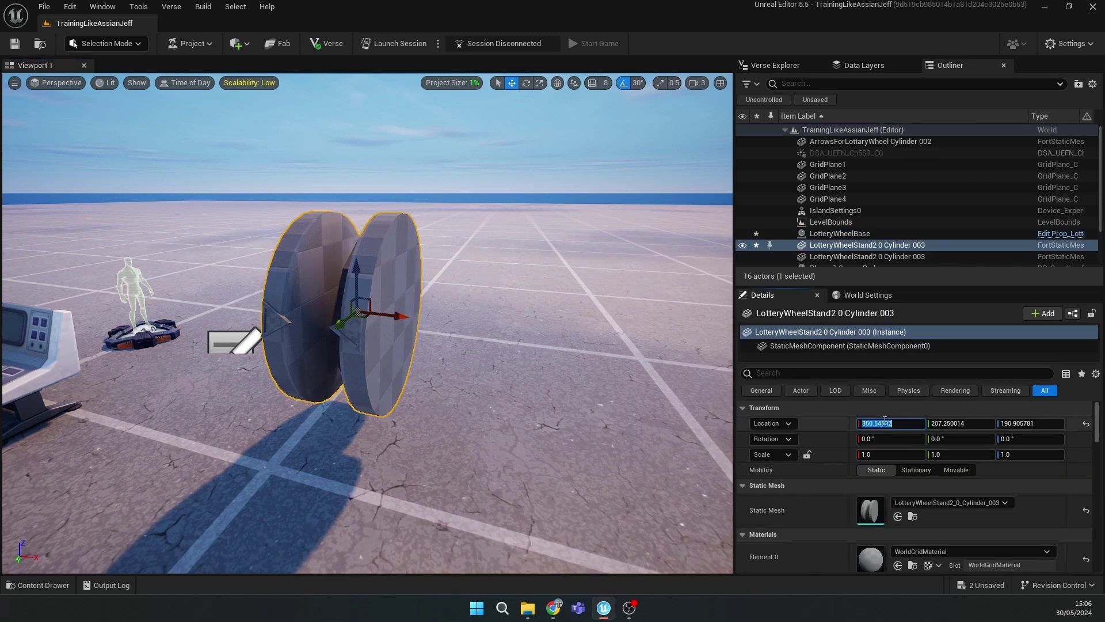
text(329.633565)
key(Return)
Copy the wheel base's Y location, 113.657053, to the wheel stand
mouse_move(317, 300)
right_down()
mouse_move(318, 288)
mouse_move(318, 299)
right_up()
click(318, 299)
click(944, 425)
key(ctrl+c)
key(ctrl+z)
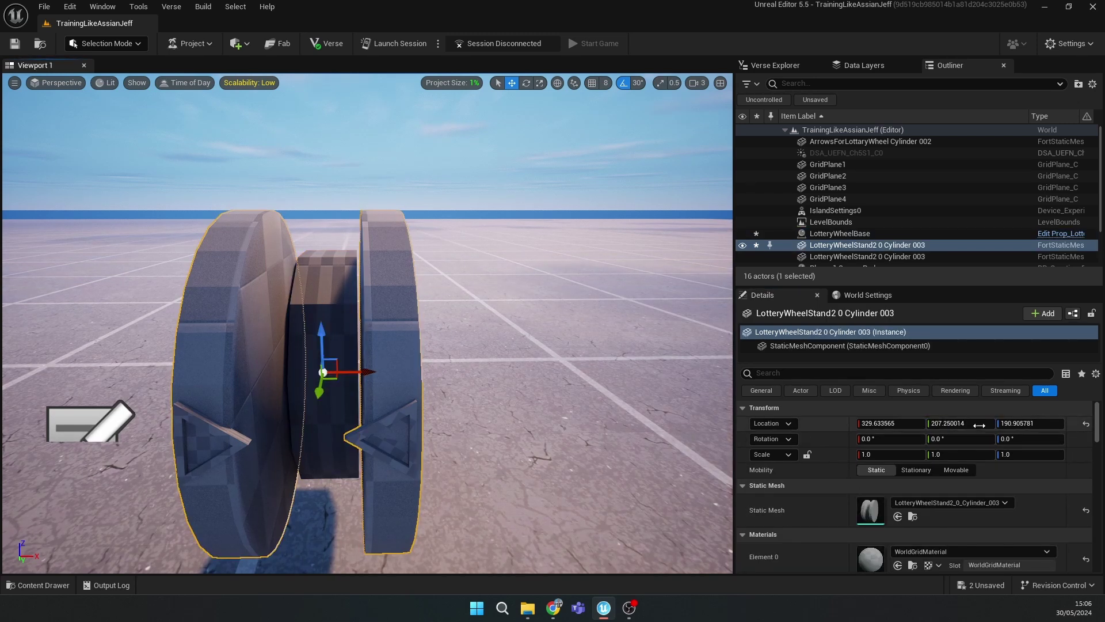
click(989, 423)
key(ctrl+v)
key(Return)
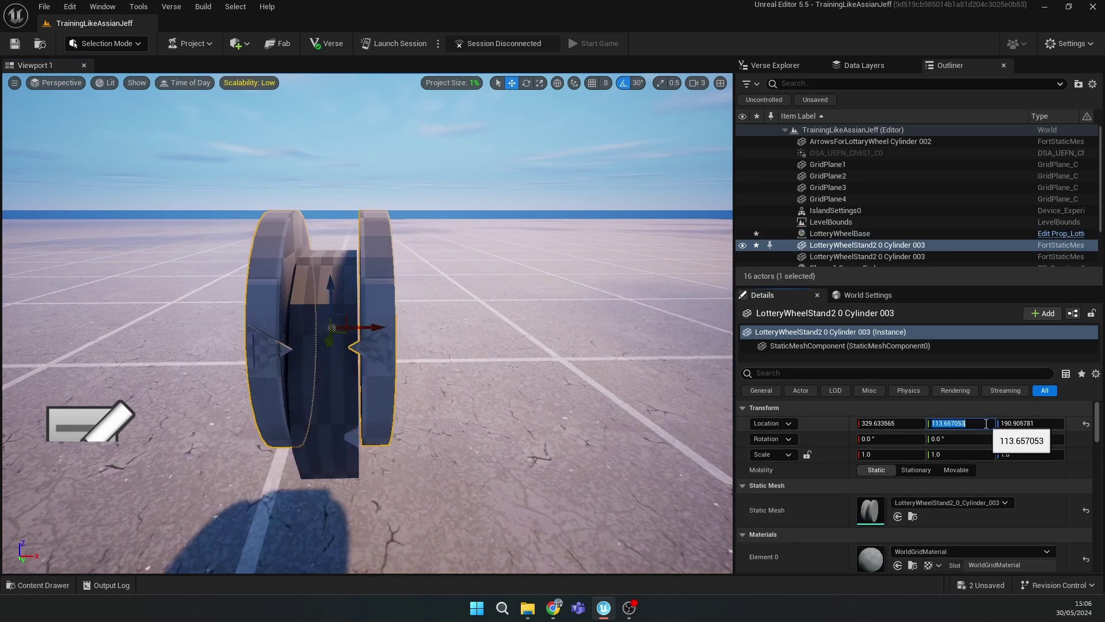
Copy the wheel base's Z location, 159.828374, to the wheel stand so both are centred on each other
click(336, 382)
click(1024, 423)
key(ctrl+c)
key(ctrl+z)
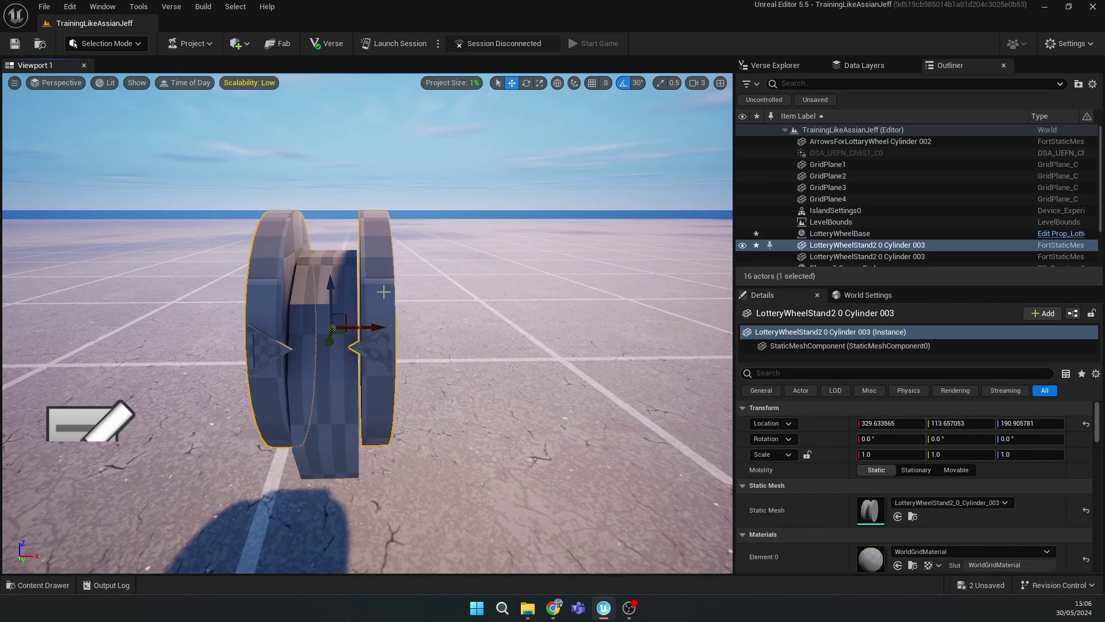
key(ctrl+v)
key(Return)
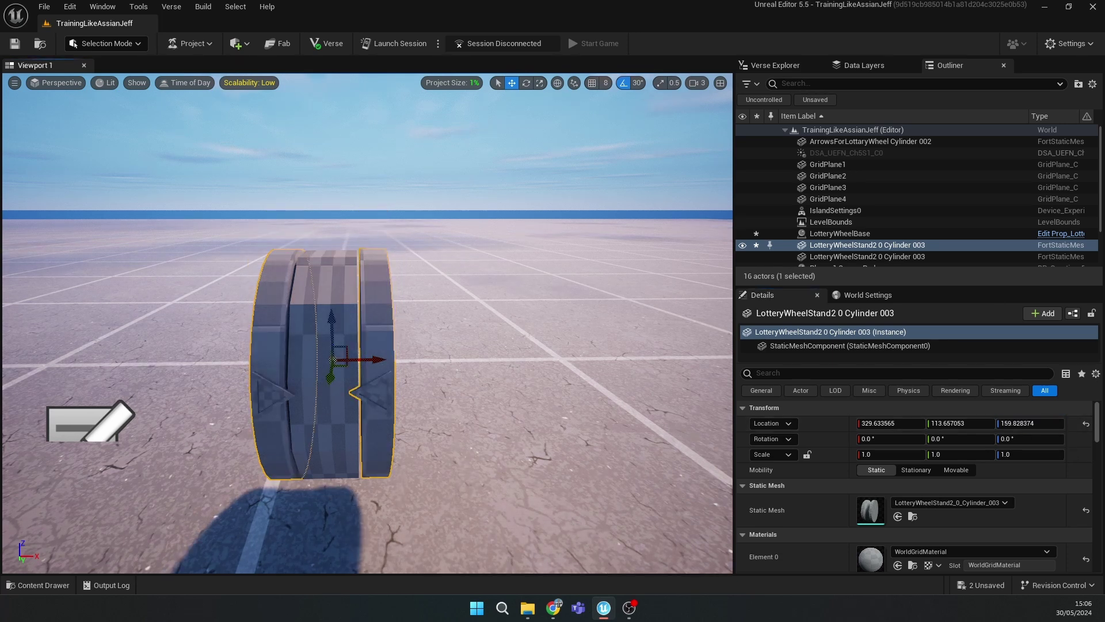
Add a Plane shape in front of the wheel and raise it to a height of about 164
click(339, 415)
click(243, 45)
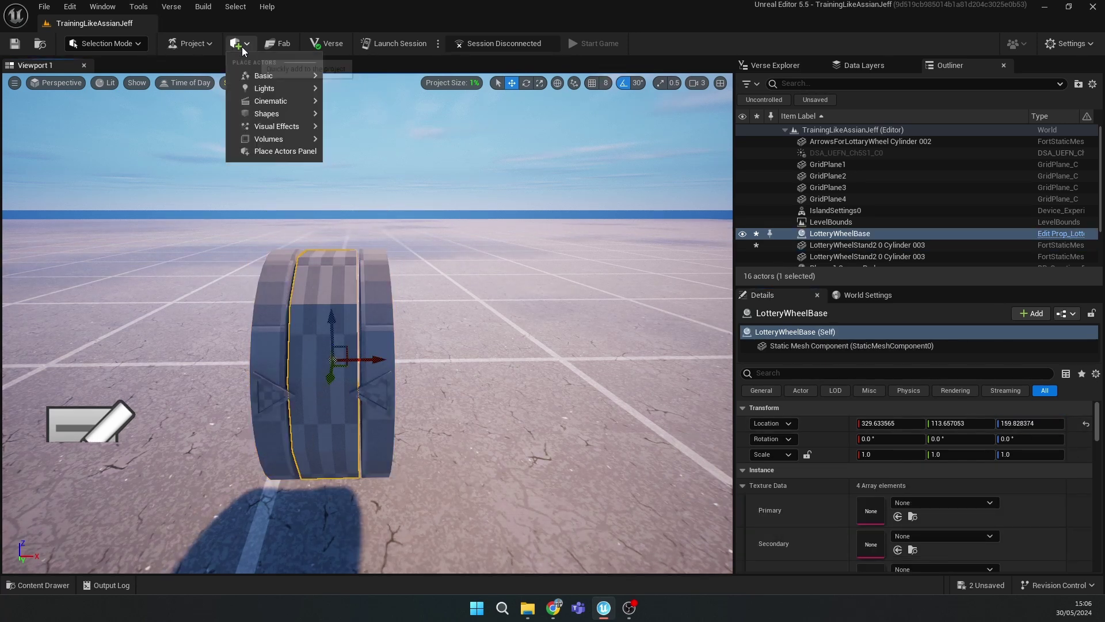
mouse_move(296, 112)
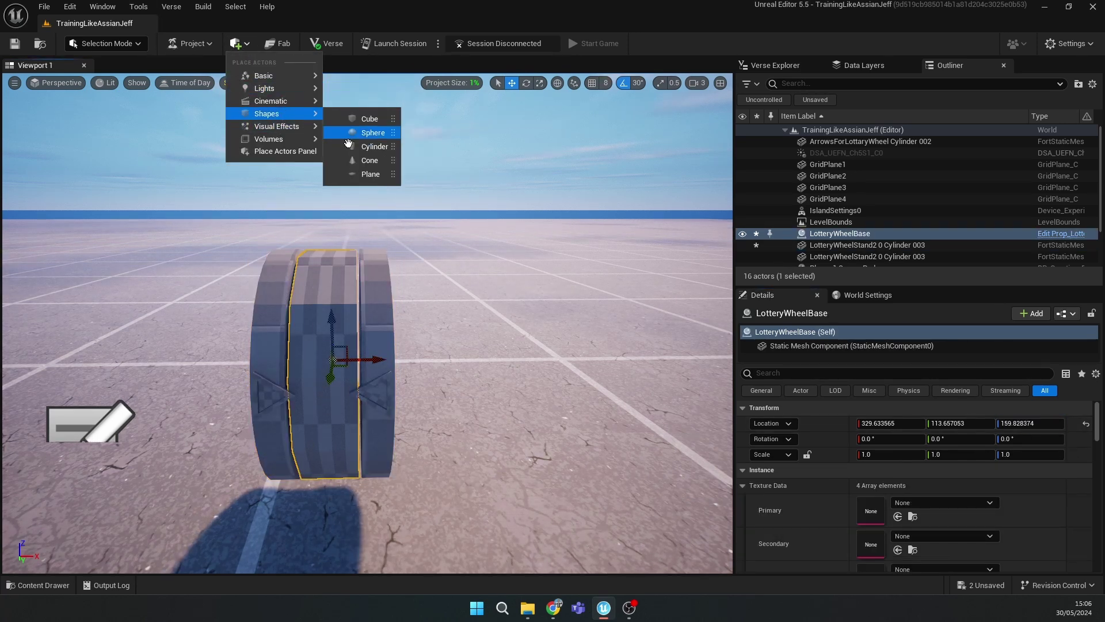
drag(361, 171, 316, 533)
right_drag(306, 490, 305, 510)
key(s)
drag(338, 378, 339, 287)
right_drag(339, 287, 340, 270)
key(w)
drag(313, 366, 305, 412)
right_drag(305, 412, 338, 451)
key(s)
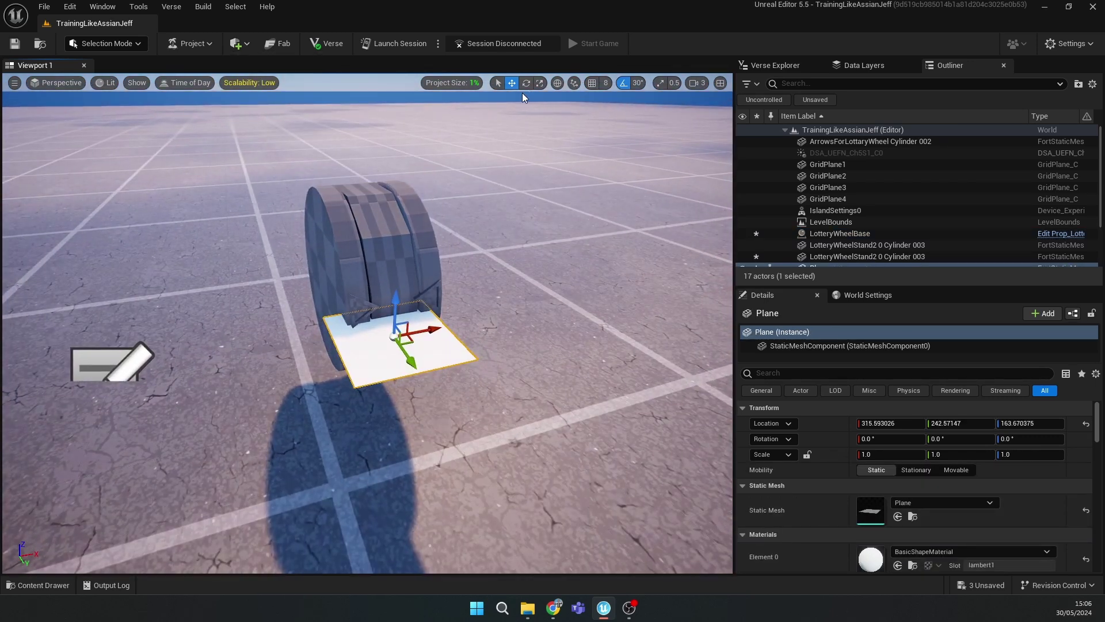
Set rotation snapping to 90° and rotate the plane upright by 90° about its X axis
click(527, 87)
click(638, 83)
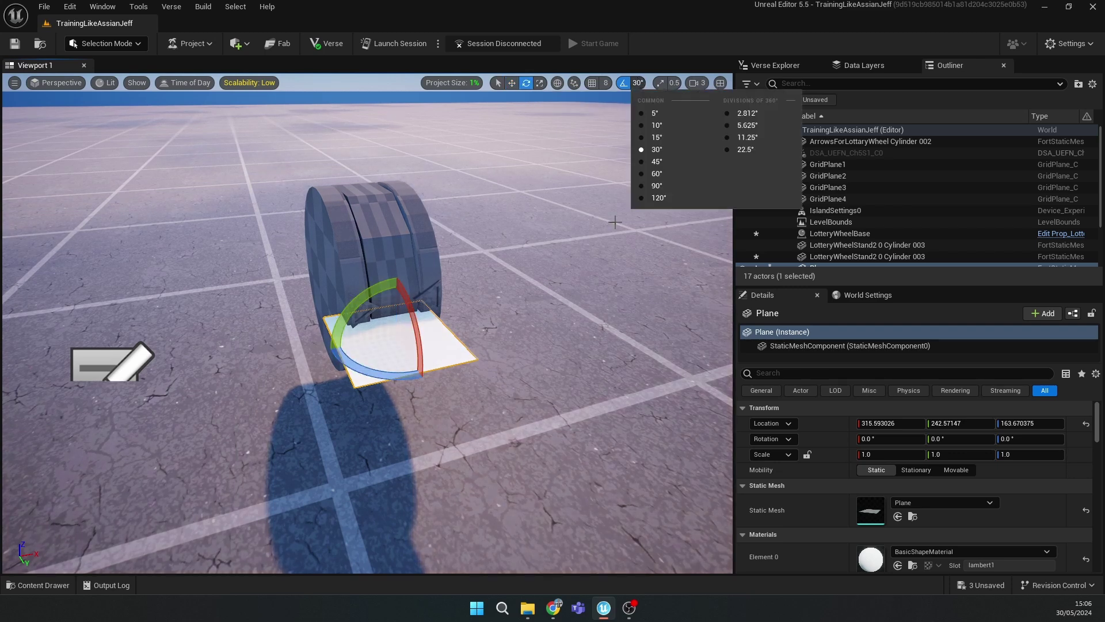
click(648, 185)
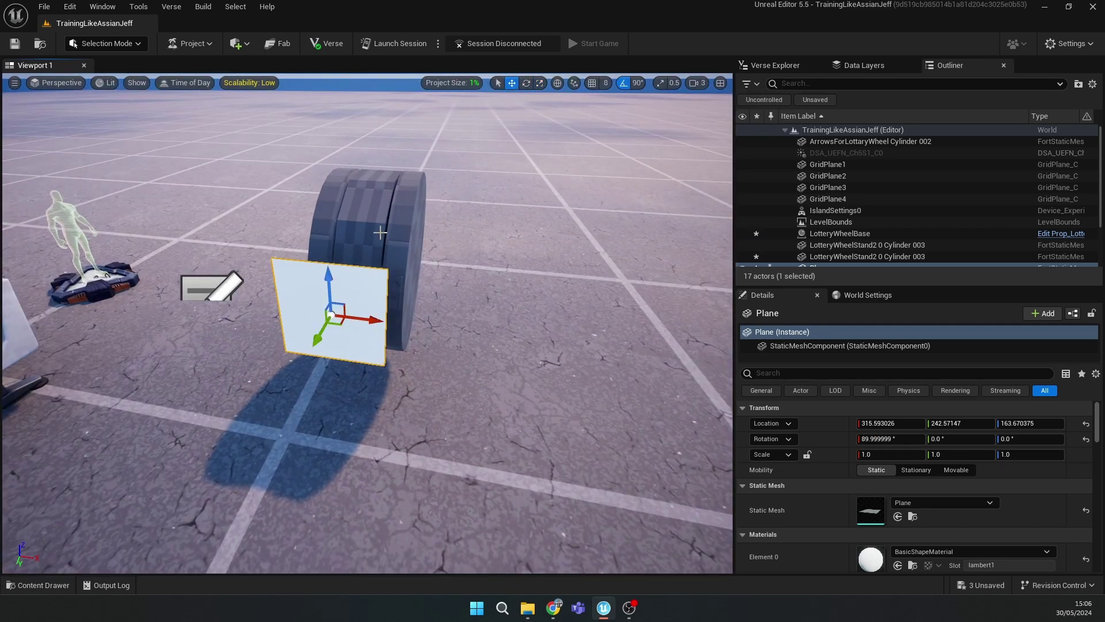
Align the plane with the wheel base at X 329.633565 and Z 159.828374, keeping it in front at about Y 231
click(379, 233)
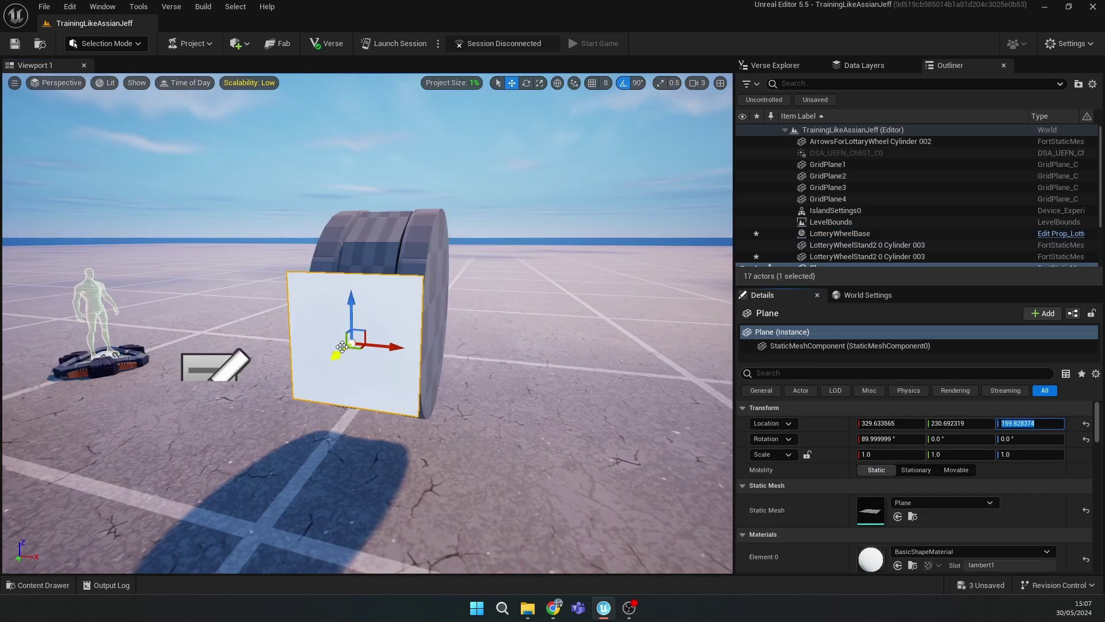
key(w)
right_drag(342, 347, 368, 342)
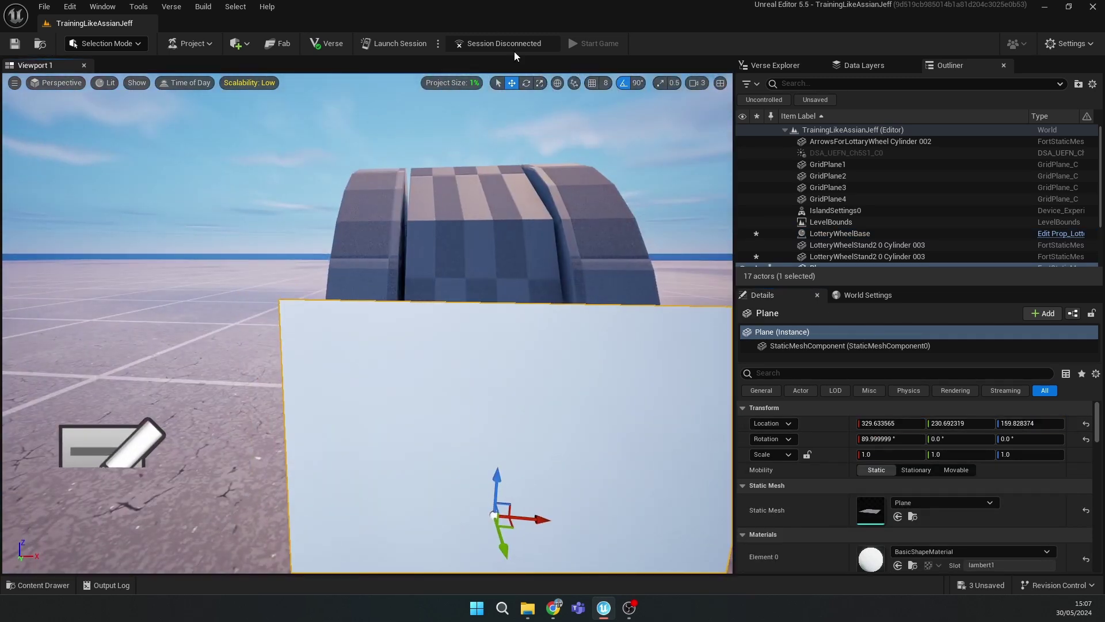
Scale the plane down to about 0.34 in X and 0.51 in Y
click(539, 82)
key(f)
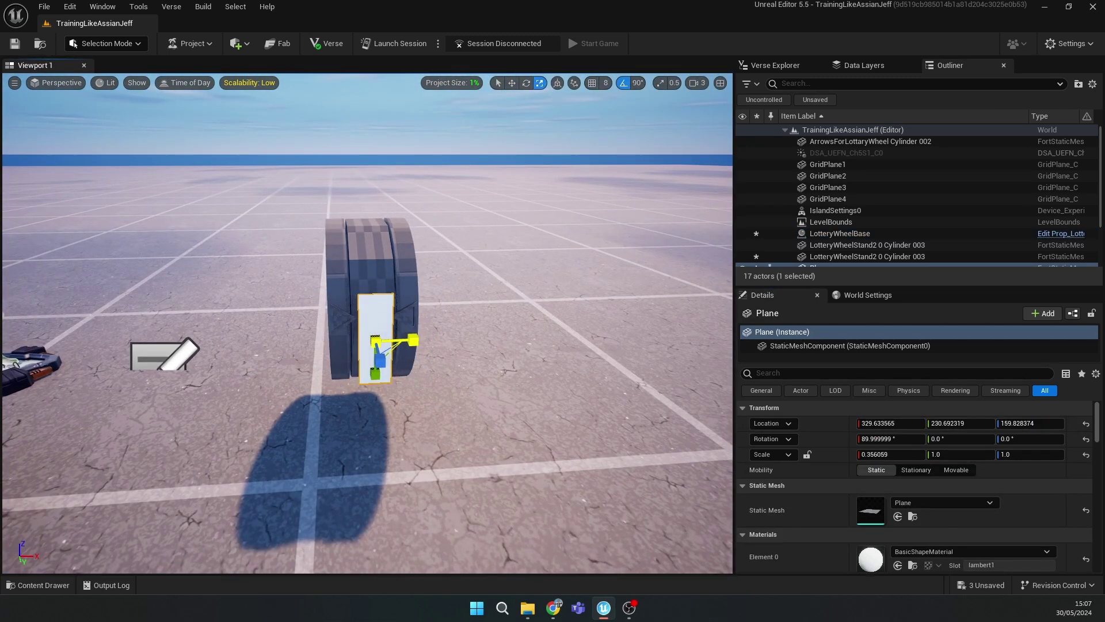
key(a)
right_drag(416, 341, 409, 307)
key(d)
key(w)
drag(460, 293, 461, 267)
right_drag(461, 292, 475, 272)
key(s)
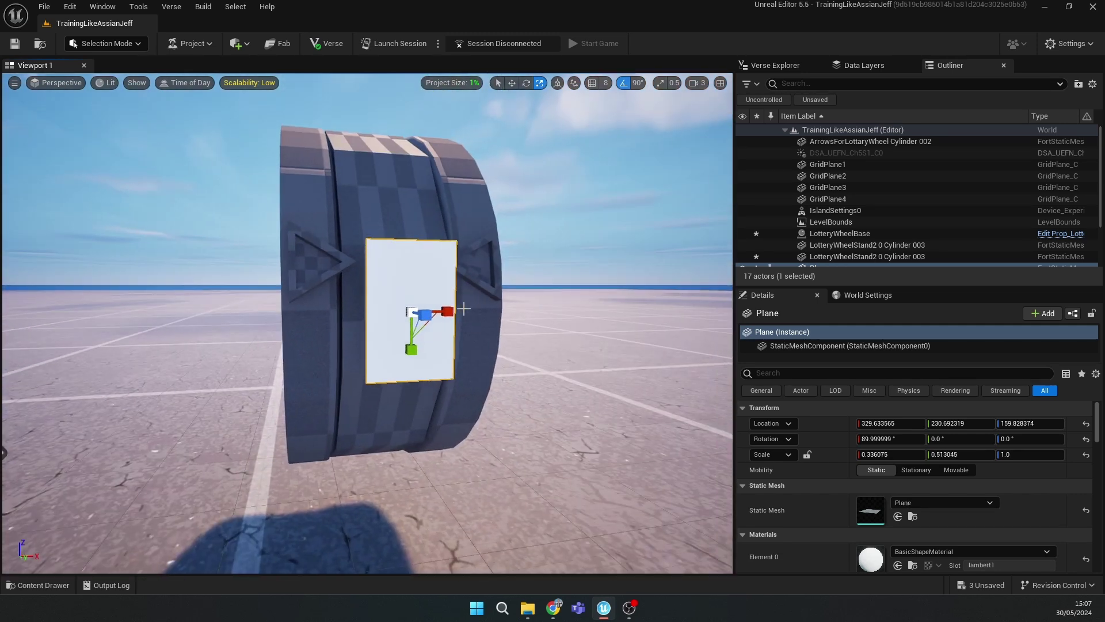
Reduce the plane's scale further to about 0.32 in X and 0.38 in Y
drag(447, 311, 453, 311)
drag(411, 348, 447, 312)
right_drag(447, 312, 450, 310)
key(s)
click(451, 314)
drag(427, 317, 429, 318)
key(ctrl+z)
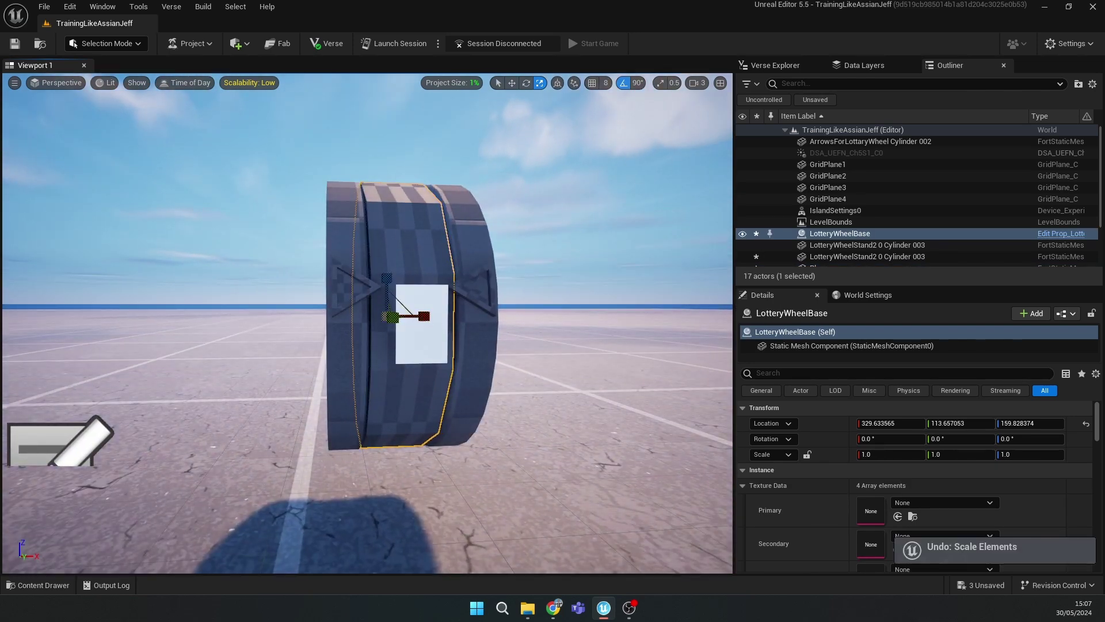
key(ctrl+z)
key(ctrl+z)
Move the plane against the wheel's rim at about Y 211 and scale it to about 0.41 by 0.45
key(w)
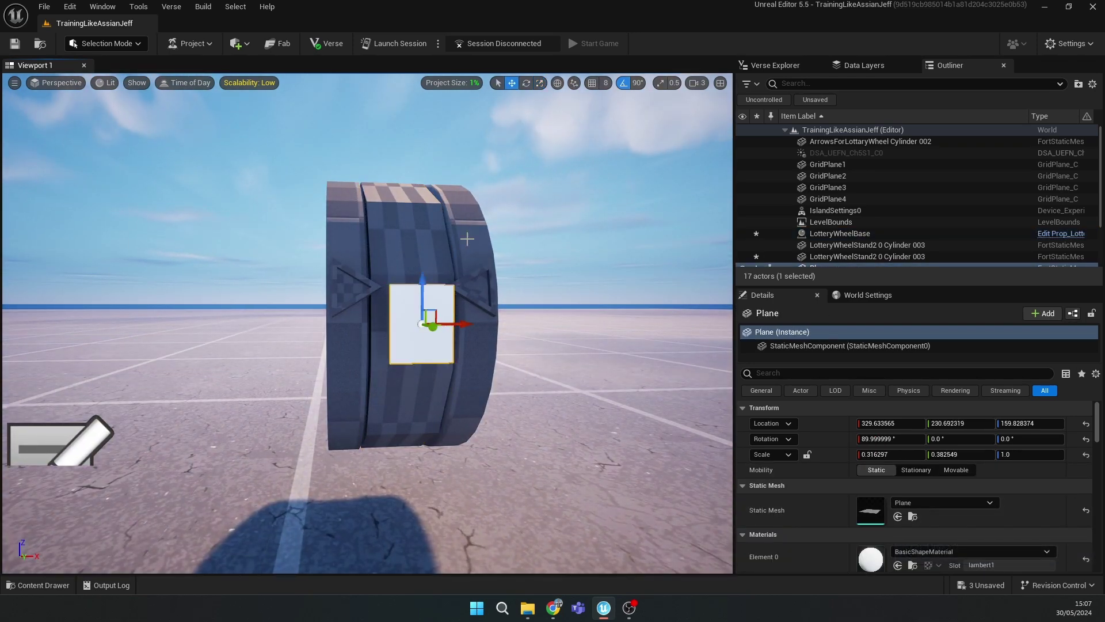
drag(430, 324, 422, 328)
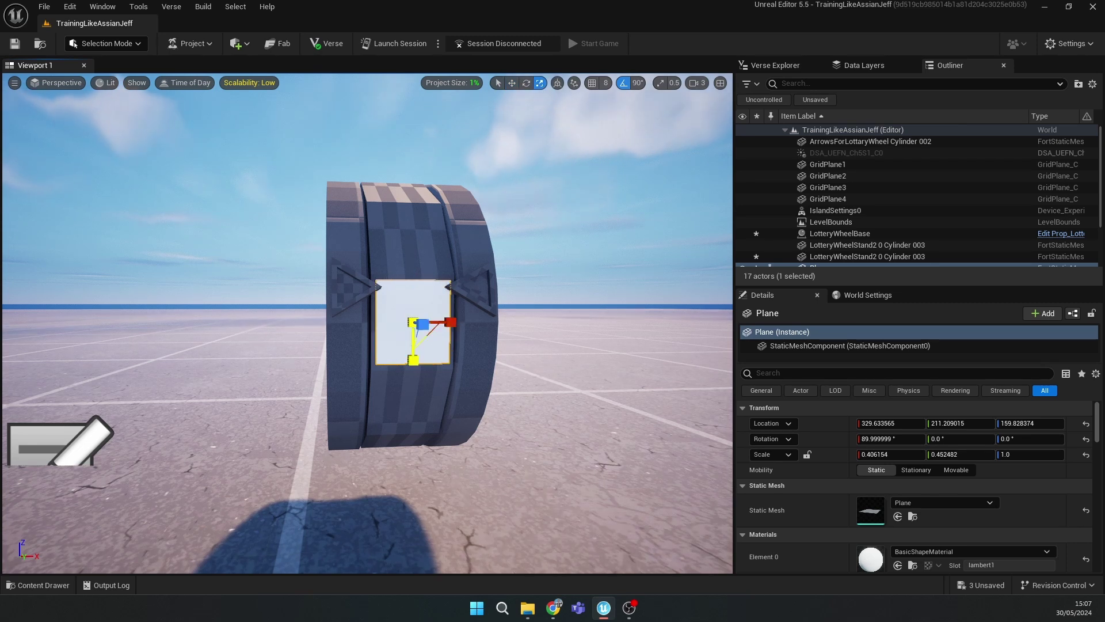
right_drag(407, 347, 423, 366)
key(w)
key(s)
key(w)
key(s)
Parent the Plane to LotteryWheelBase in the scene hierarchy
scroll(855, 196, down, 1)
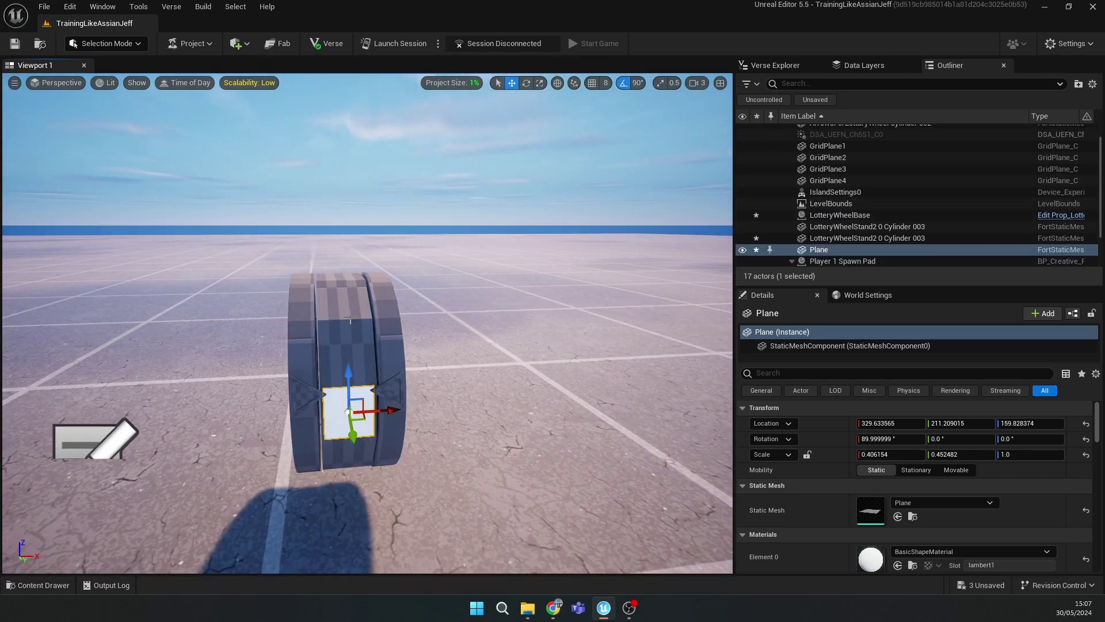
click(837, 215)
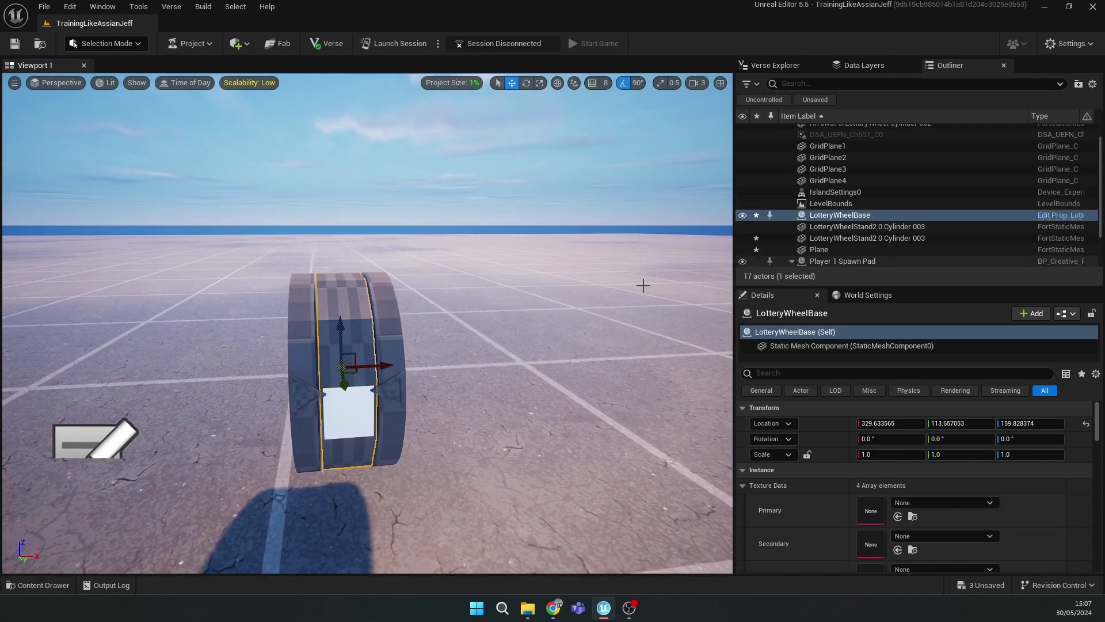
click(357, 401)
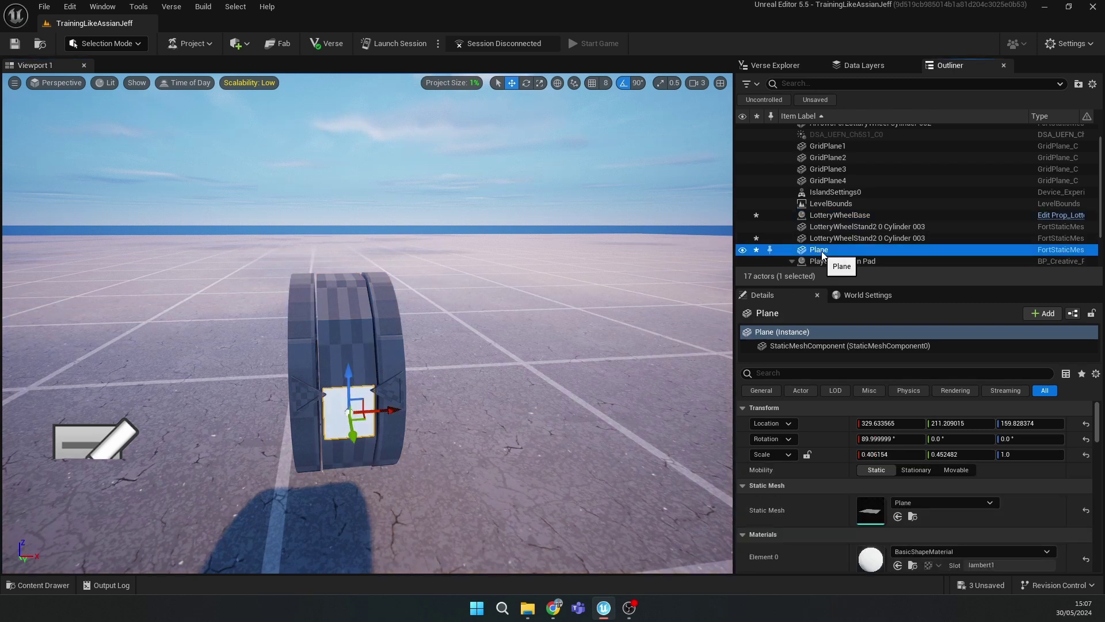
drag(832, 251, 860, 217)
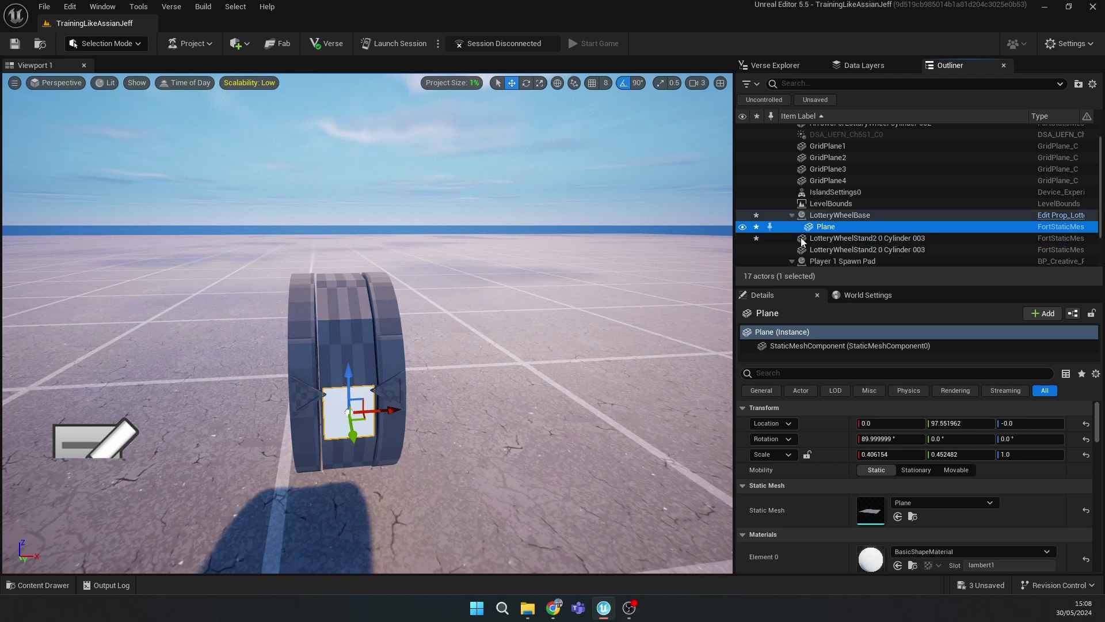
Set rotation snapping to 30° and select LotteryWheelBase together with its attached Plane for rotation
right_drag(340, 396, 403, 374)
click(634, 84)
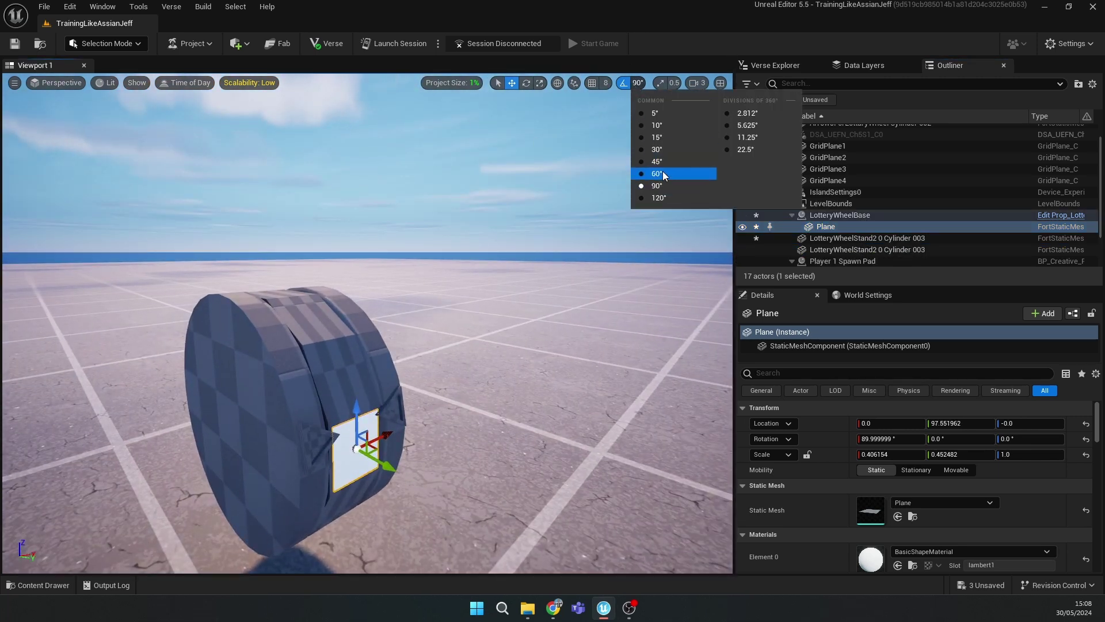
click(657, 149)
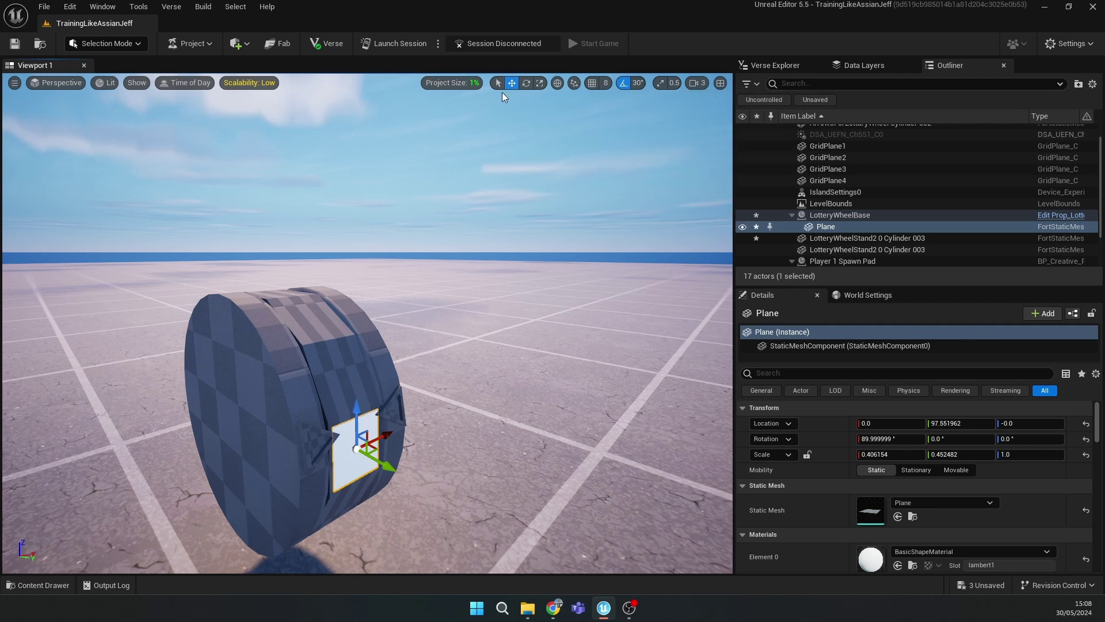
click(526, 83)
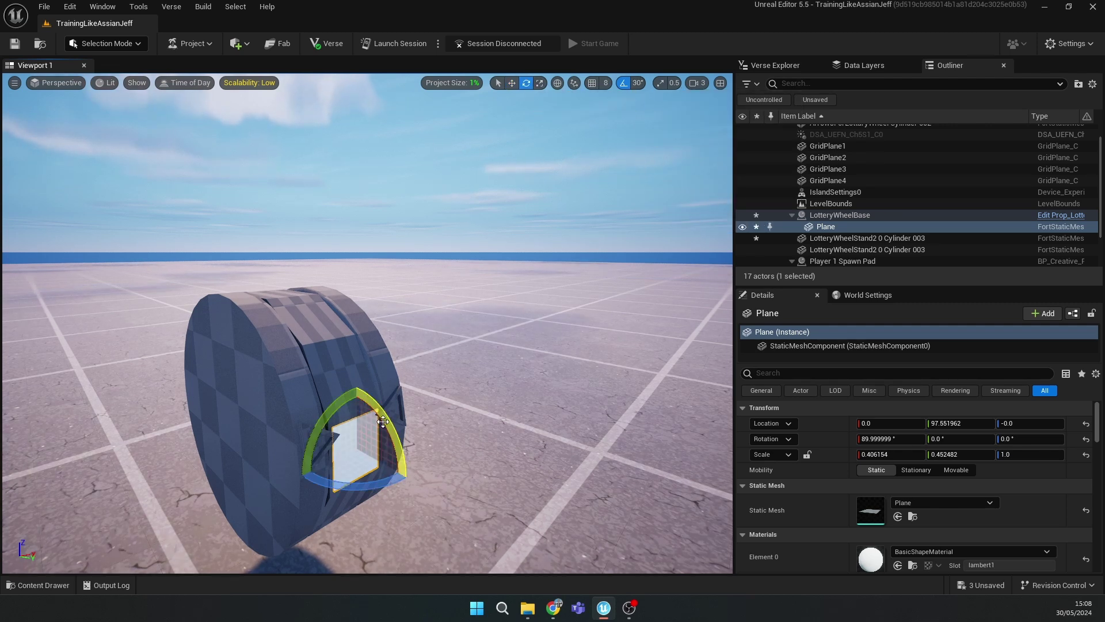
click(337, 362)
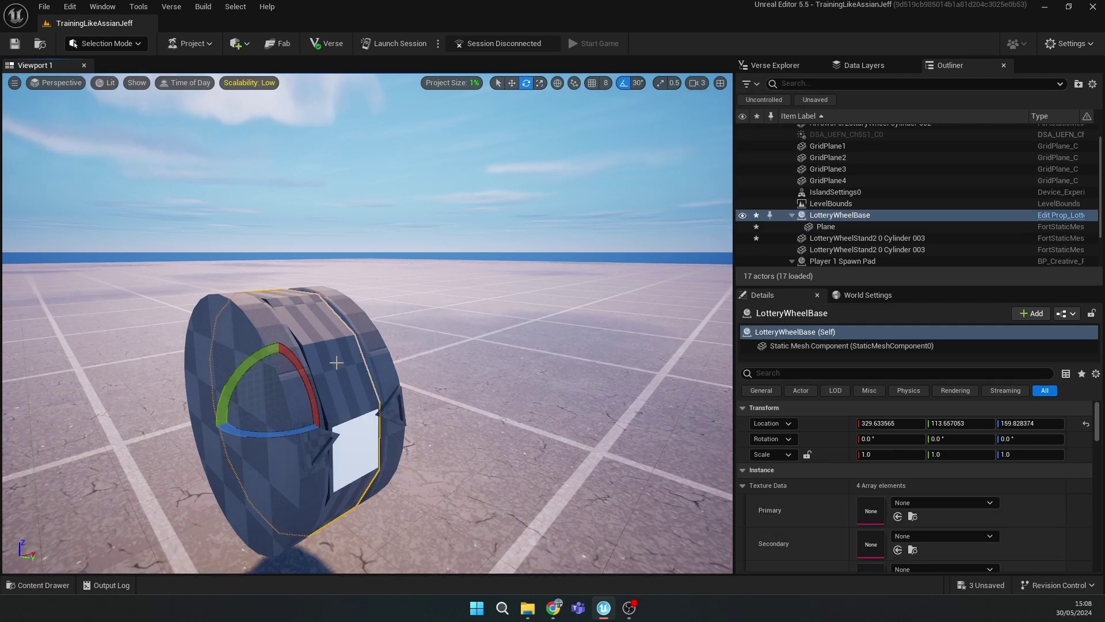
click(353, 421)
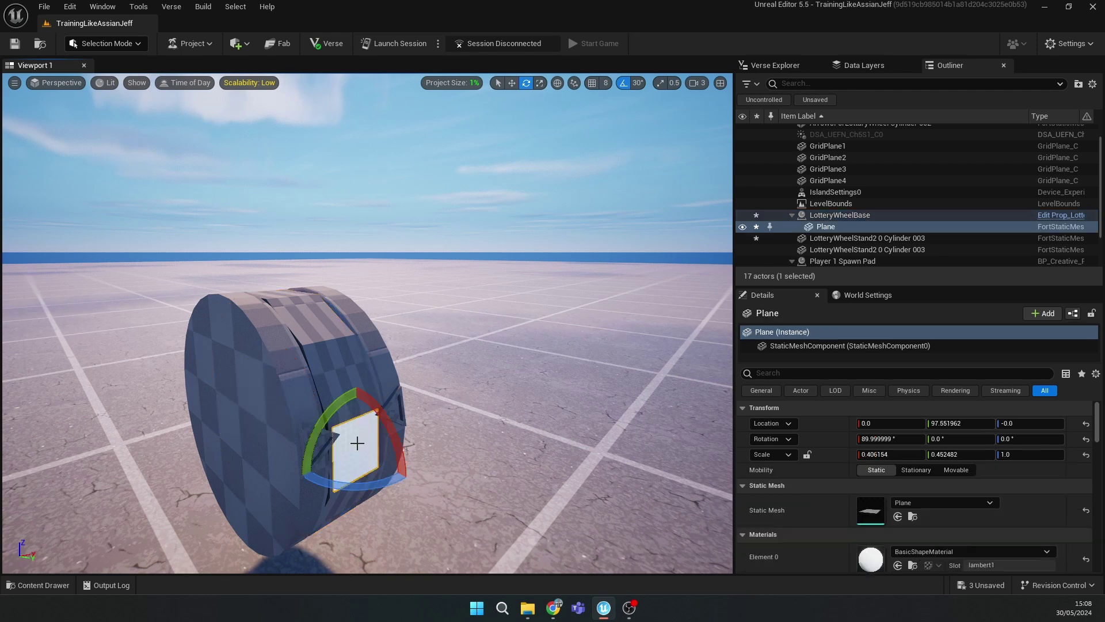
ctrl+click(338, 377)
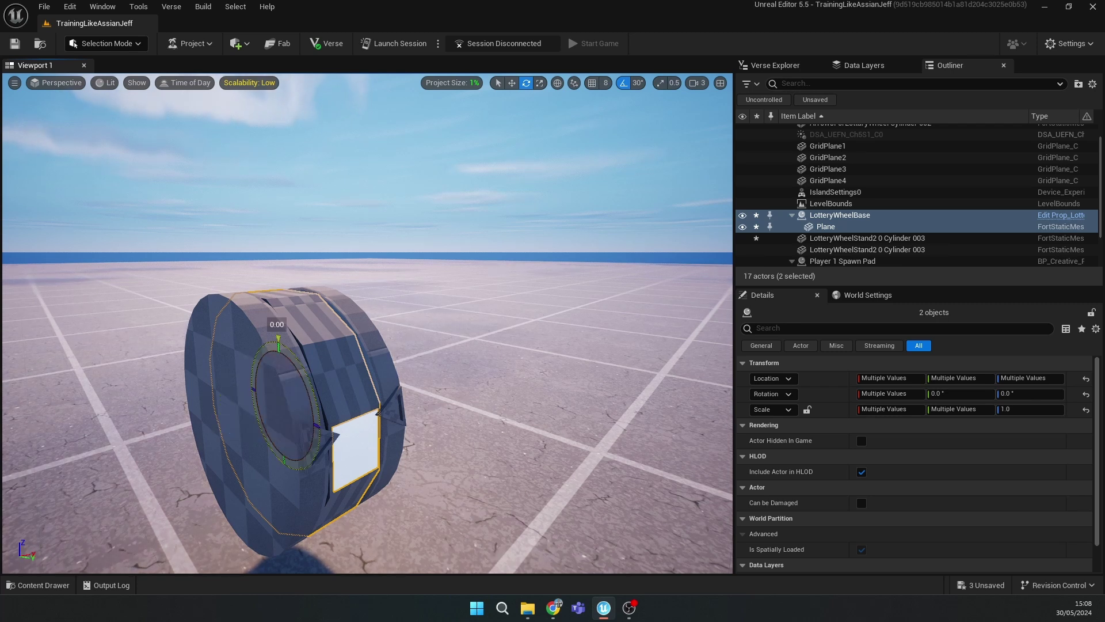
Begin duplicating the wheel base and its attached plane around the wheel's axis, rotating each copy by 30°
alt+drag(305, 381, 324, 399)
key(ctrl+z)
right_drag(323, 400, 346, 495)
key(ctrl+d)
mouse_move(315, 309)
right_down()
mouse_move(315, 288)
mouse_move(315, 322)
mouse_move(315, 309)
right_up()
alt+drag(315, 303, 302, 306)
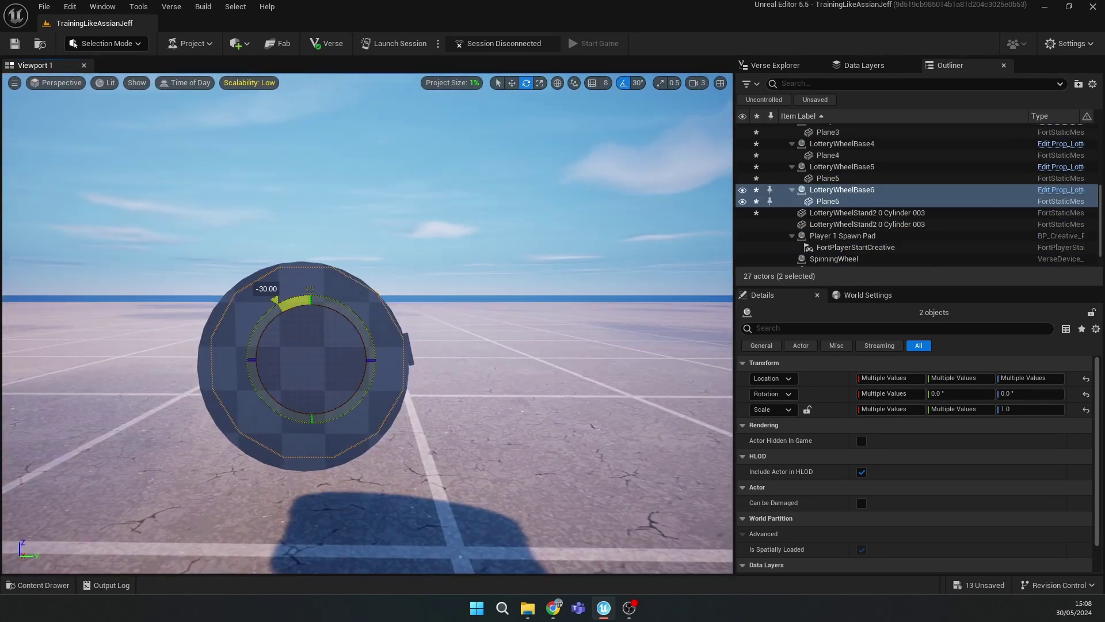
Continue duplicating the base and plane in 30° rotations until twelve planes encircle the rim
right_drag(302, 307, 383, 312)
alt+drag(440, 320, 434, 329)
alt+drag(440, 320, 433, 331)
alt+drag(440, 320, 432, 331)
right_drag(432, 331, 575, 310)
key(ctrl+d)
key(ctrl+d)
key(w)
key(a)
right_drag(489, 320, 456, 264)
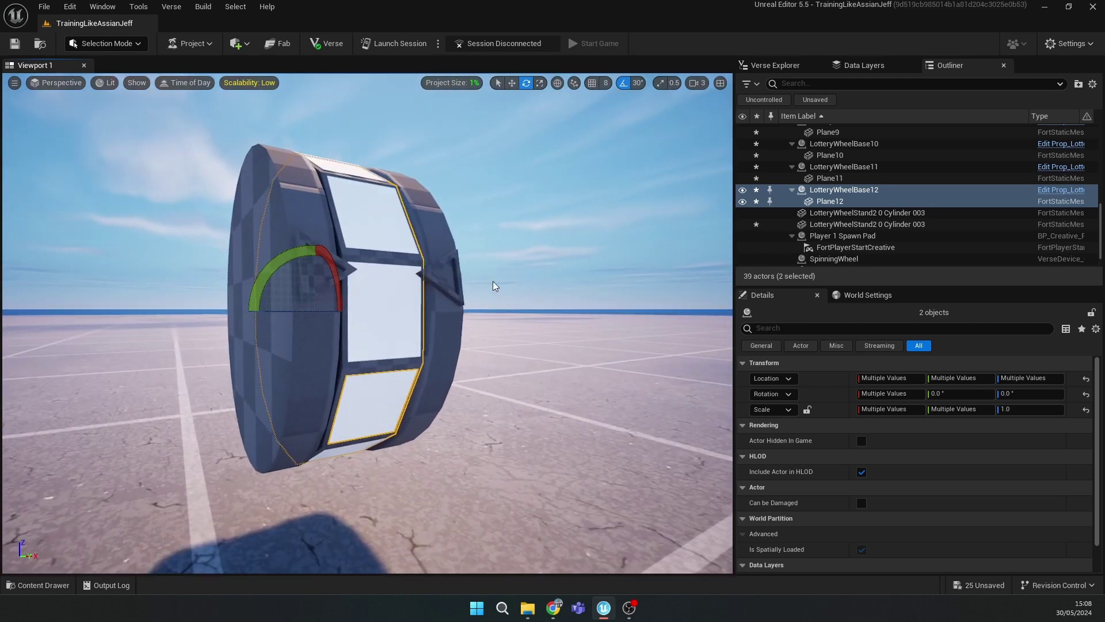
Select the duplicate wheel bases LotteryWheelBase2 through LotteryWheelBase12 without their planes and delete them
click(876, 189)
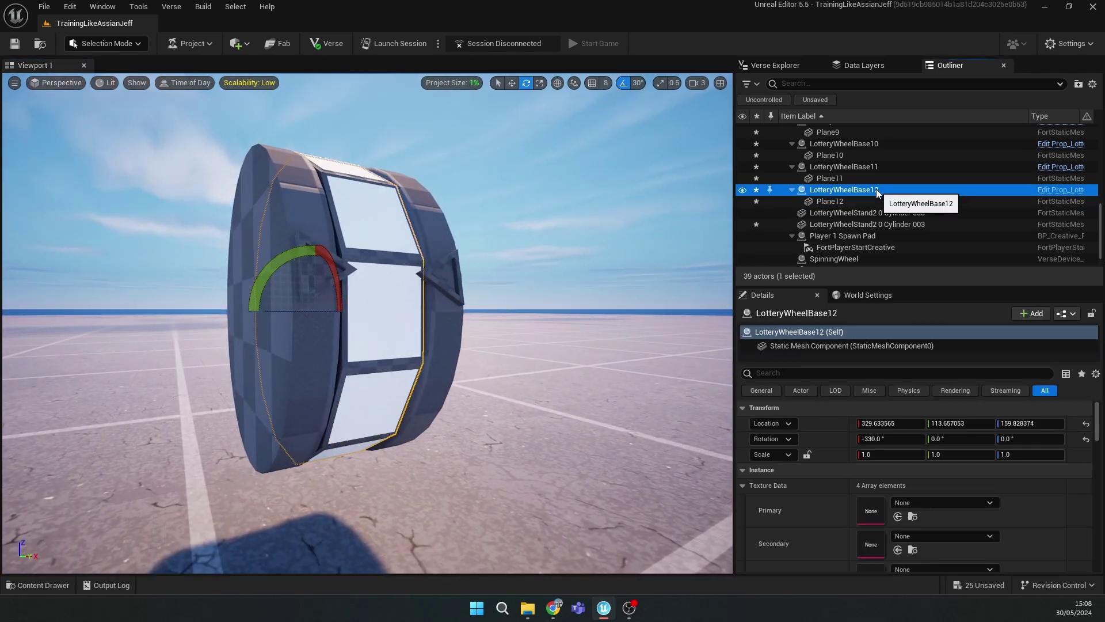
scroll(860, 195, up, 5)
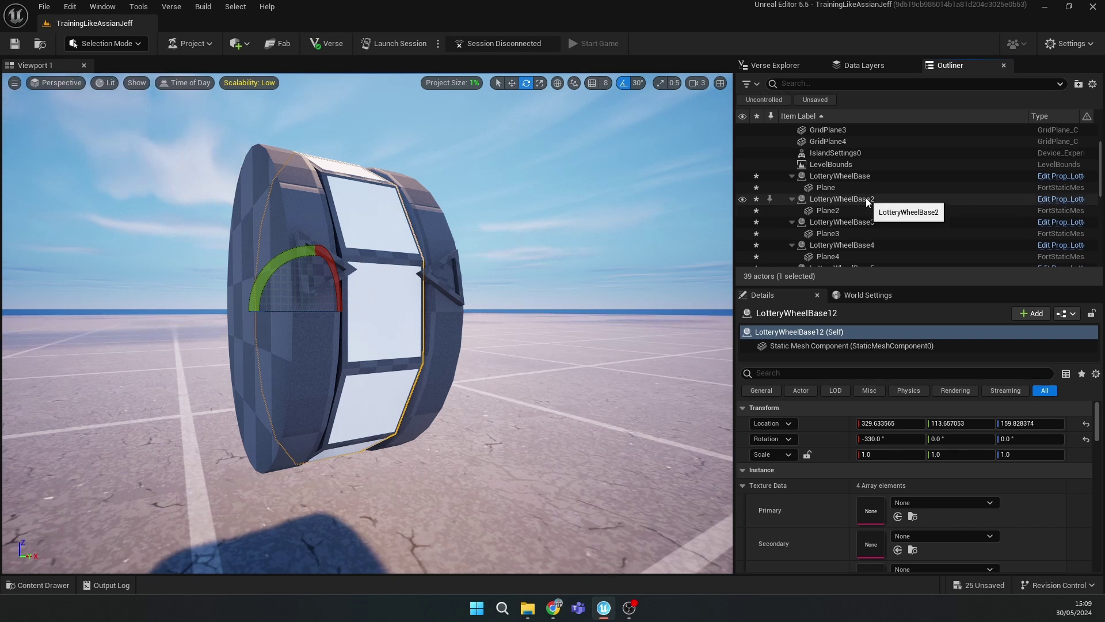
ctrl+click(876, 201)
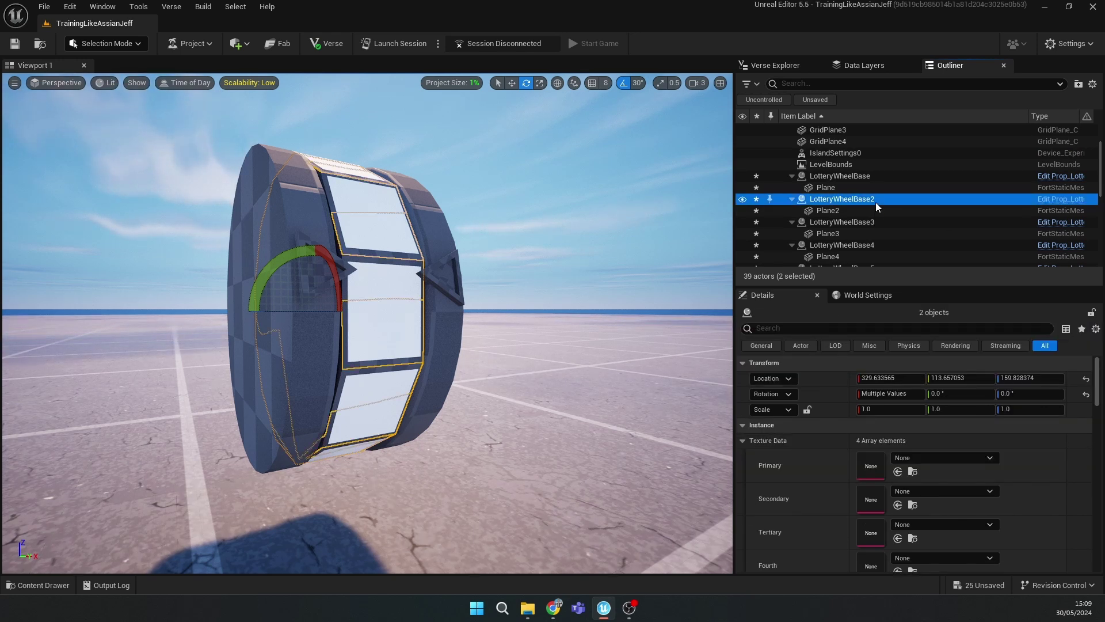
ctrl+click(870, 222)
scroll(869, 227, down, 1)
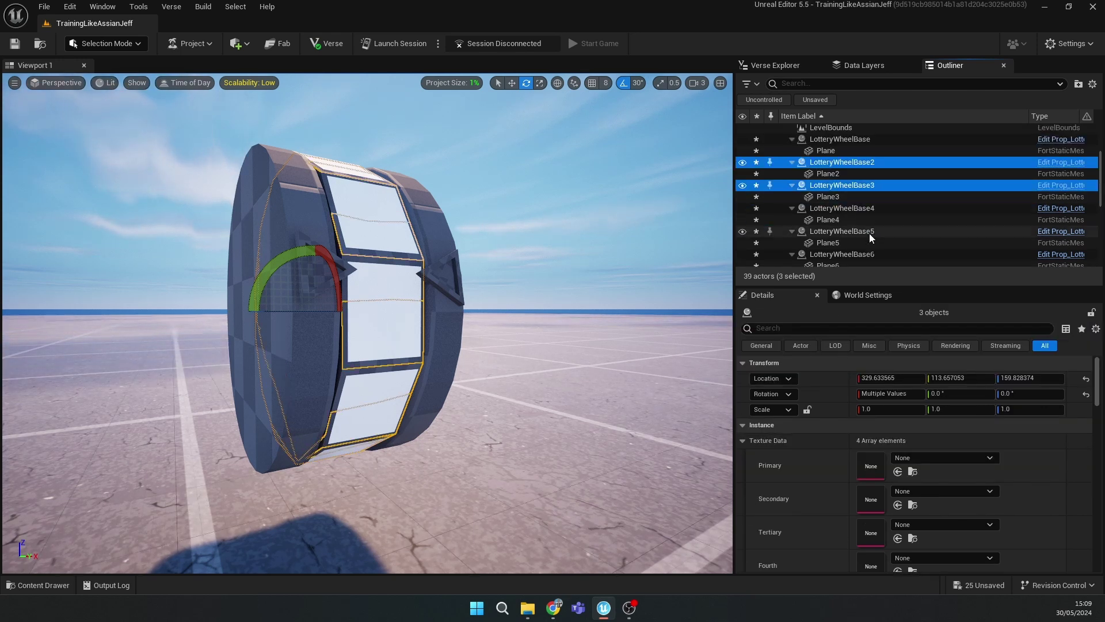
ctrl+click(869, 209)
scroll(868, 213, down, 1)
ctrl+click(868, 214)
scroll(868, 214, down, 1)
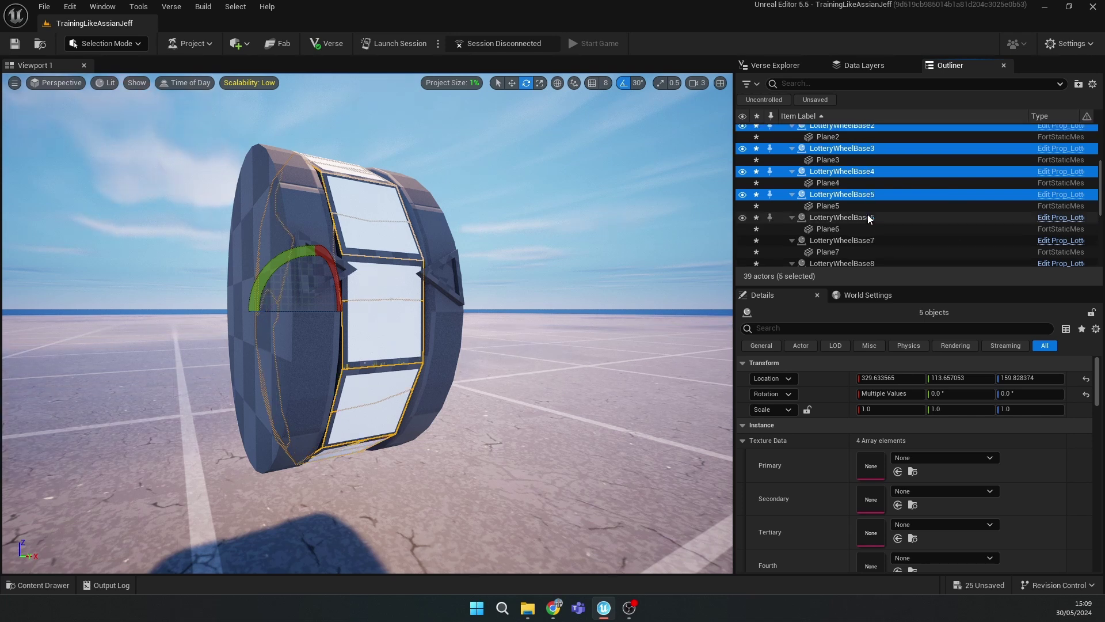
ctrl+click(873, 218)
scroll(874, 213, down, 1)
ctrl+click(873, 187)
ctrl+click(872, 209)
ctrl+click(874, 230)
ctrl+click(876, 253)
scroll(877, 230, down, 1)
ctrl+click(878, 225)
key(Delete)
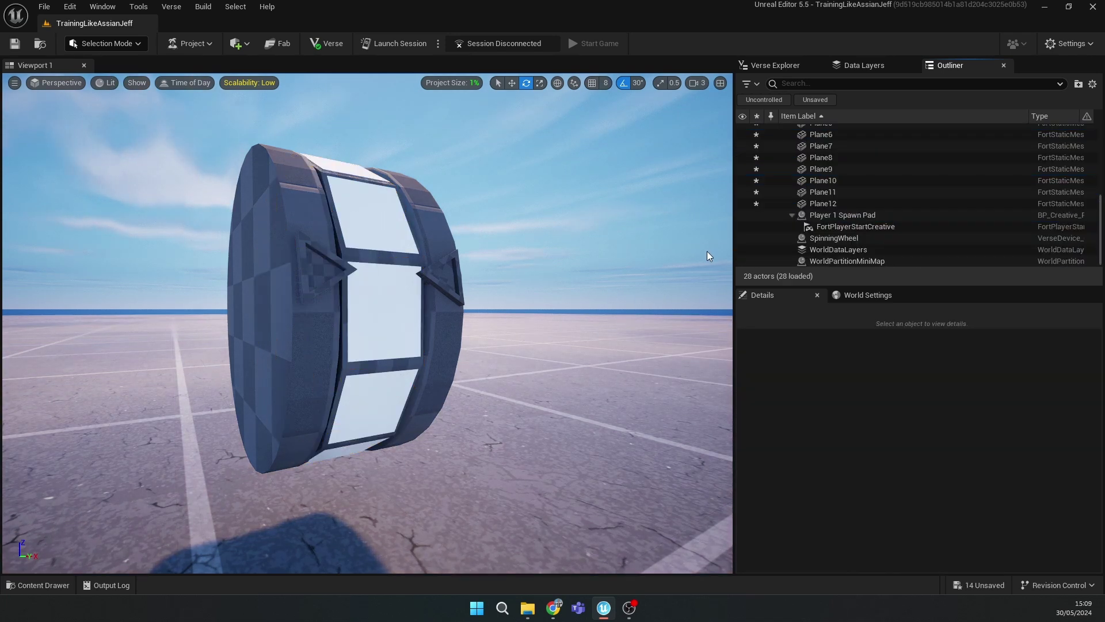
Parent Plane2 through Plane12 to LotteryWheelBase in the scene hierarchy
click(818, 209)
scroll(848, 229, up, 2)
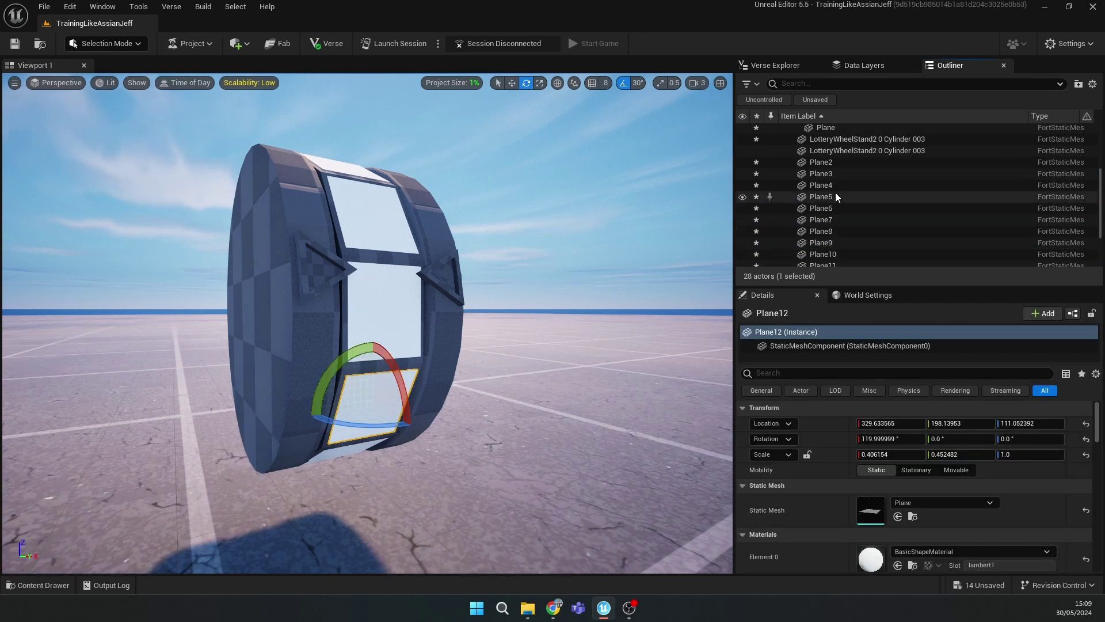
ctrl+click(833, 163)
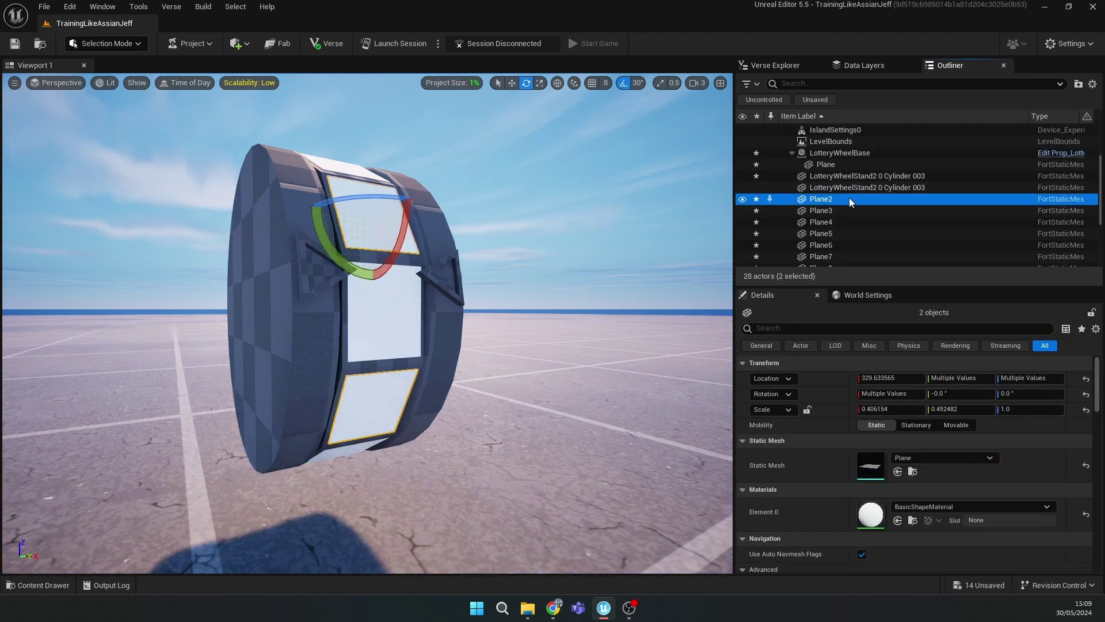
scroll(848, 198, down, 2)
scroll(849, 205, up, 2)
click(837, 164)
scroll(842, 187, down, 1)
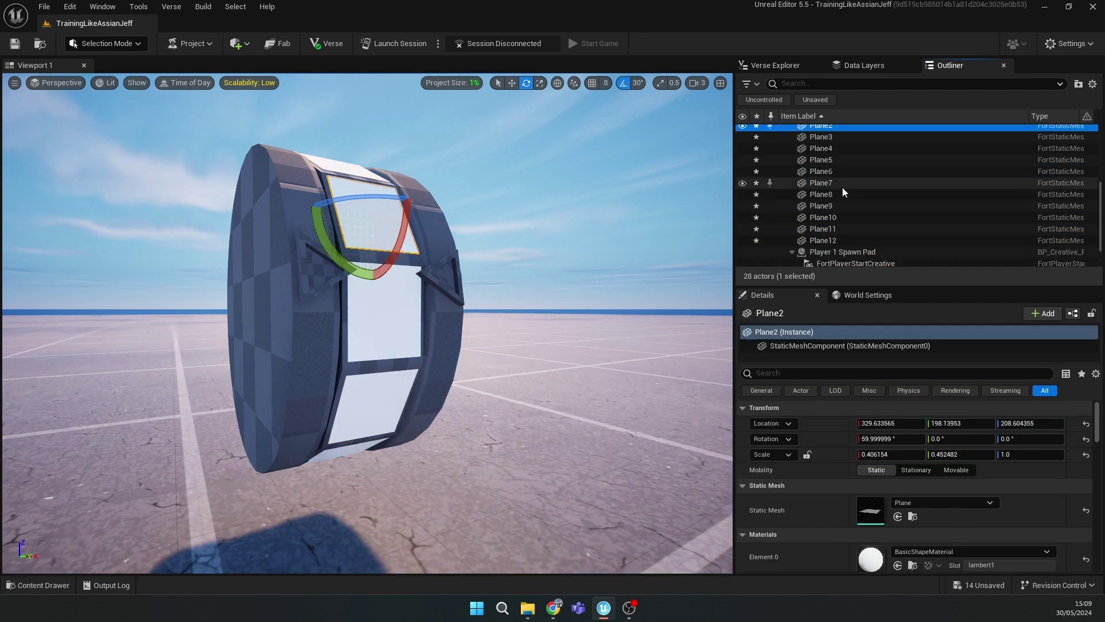
shift+click(837, 241)
drag(837, 240, 844, 137)
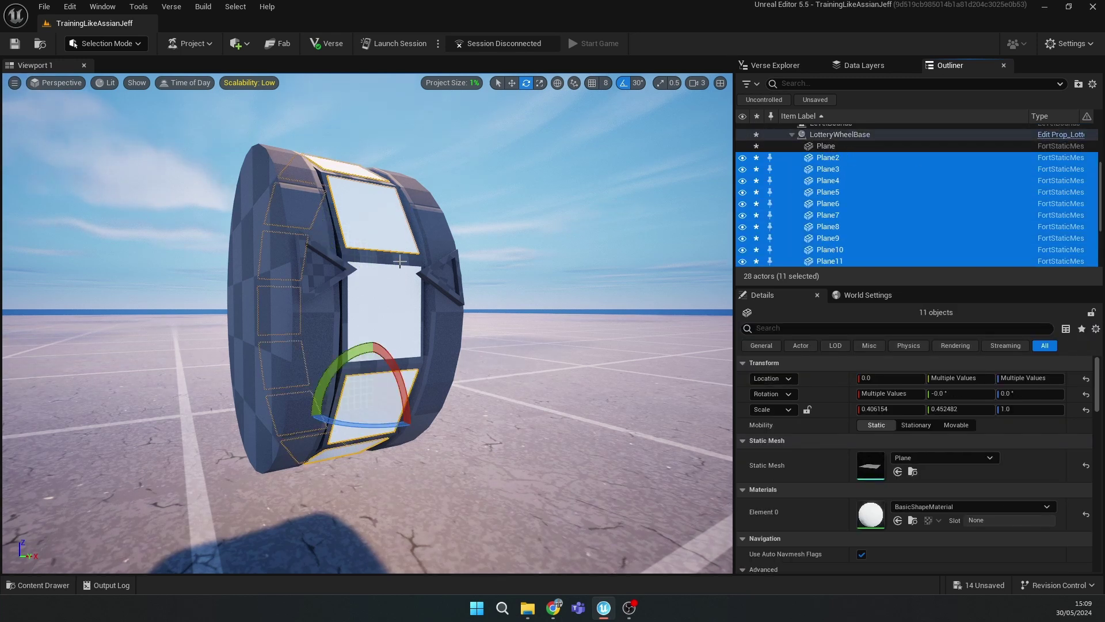
Set the mobility of LotteryWheelBase's static mesh component to Movable
click(291, 223)
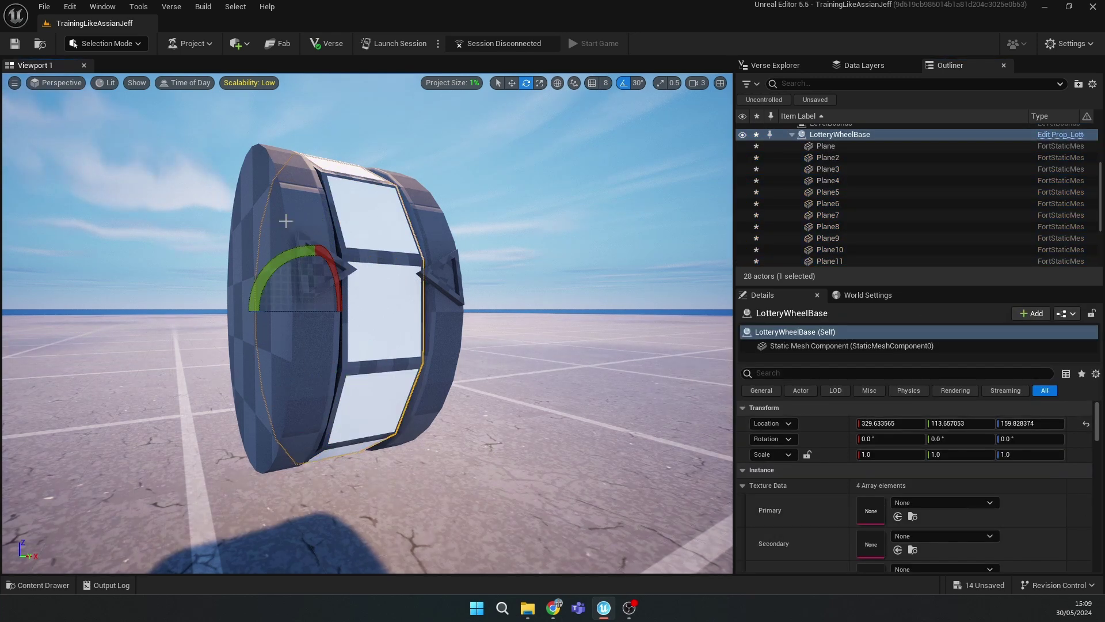
click(852, 345)
click(956, 470)
right_drag(505, 415, 503, 407)
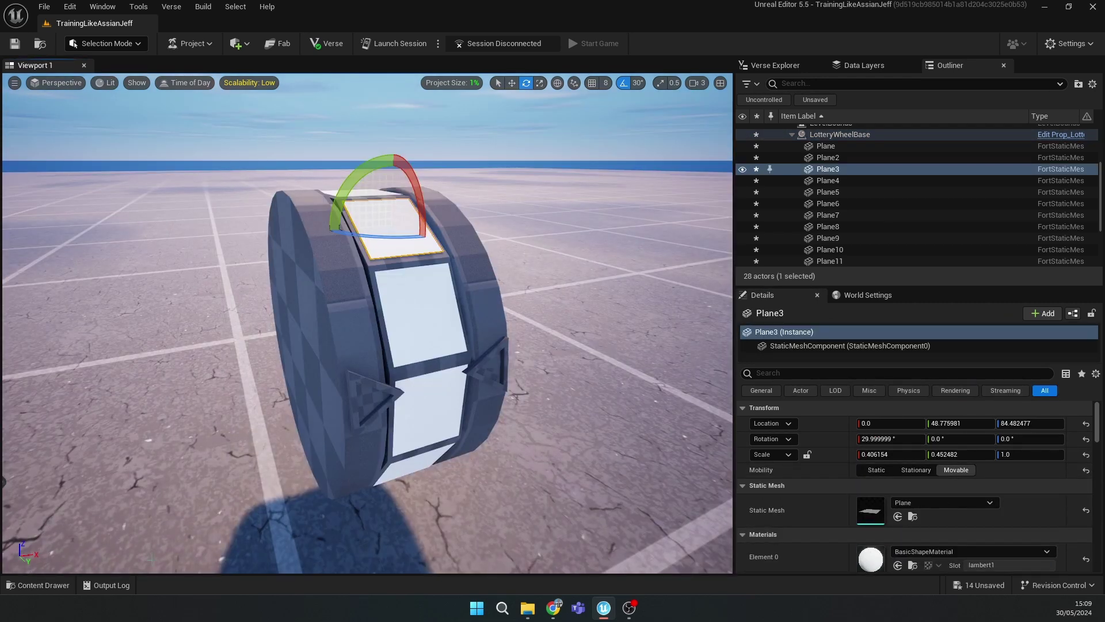
Apply WheelMaterial from the LoteryWheel folder to the wheel stand
click(26, 584)
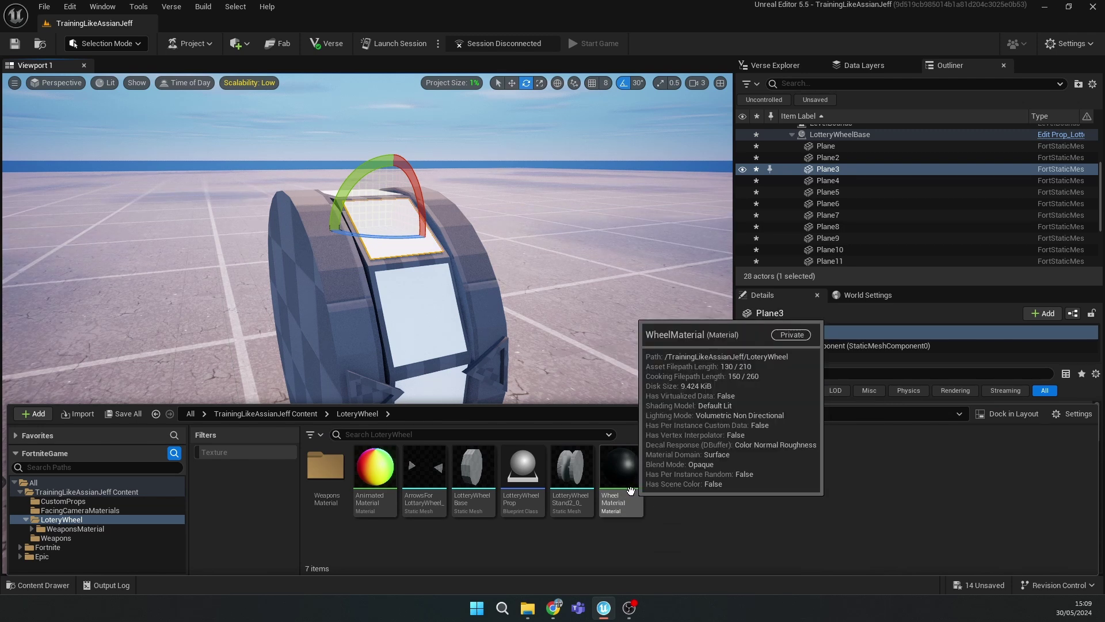
drag(624, 498, 478, 286)
mouse_move(478, 286)
right_down()
mouse_move(402, 265)
mouse_move(478, 257)
mouse_move(333, 245)
mouse_move(460, 252)
mouse_move(461, 288)
right_up()
Create a Building Texture Data asset named BlackMaterialforBase in the LoteryWheel folder
click(59, 582)
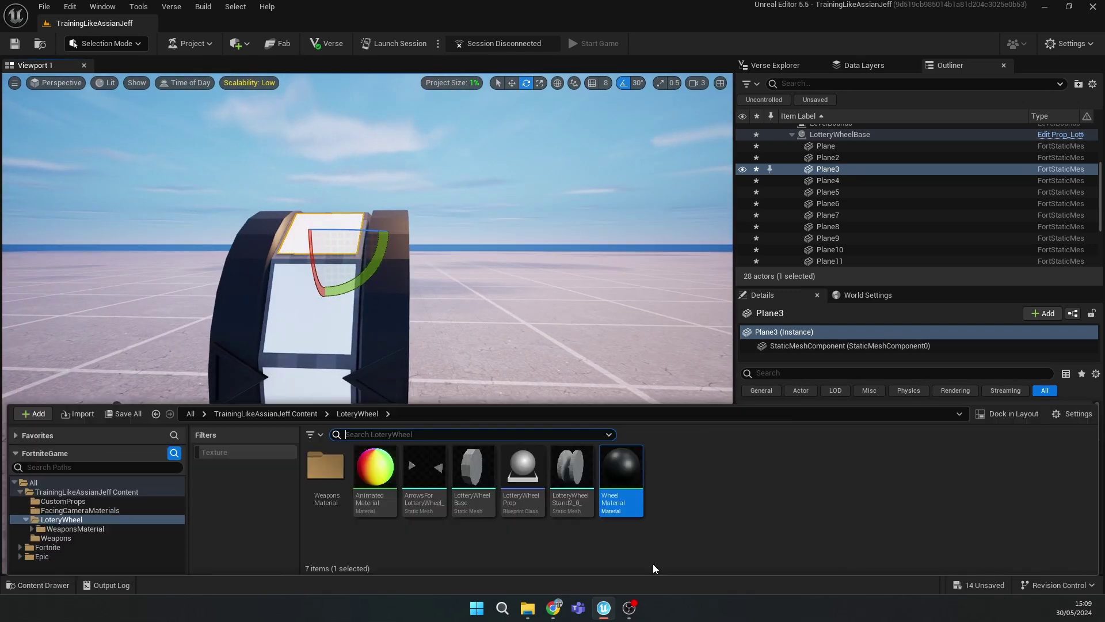
right_click(699, 495)
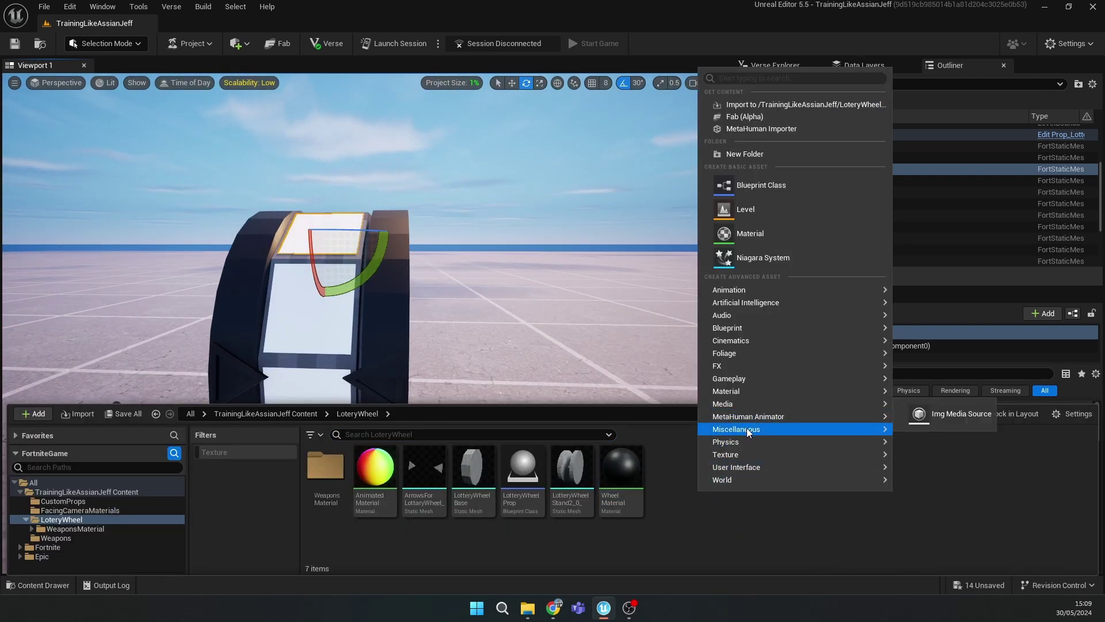
mouse_move(747, 429)
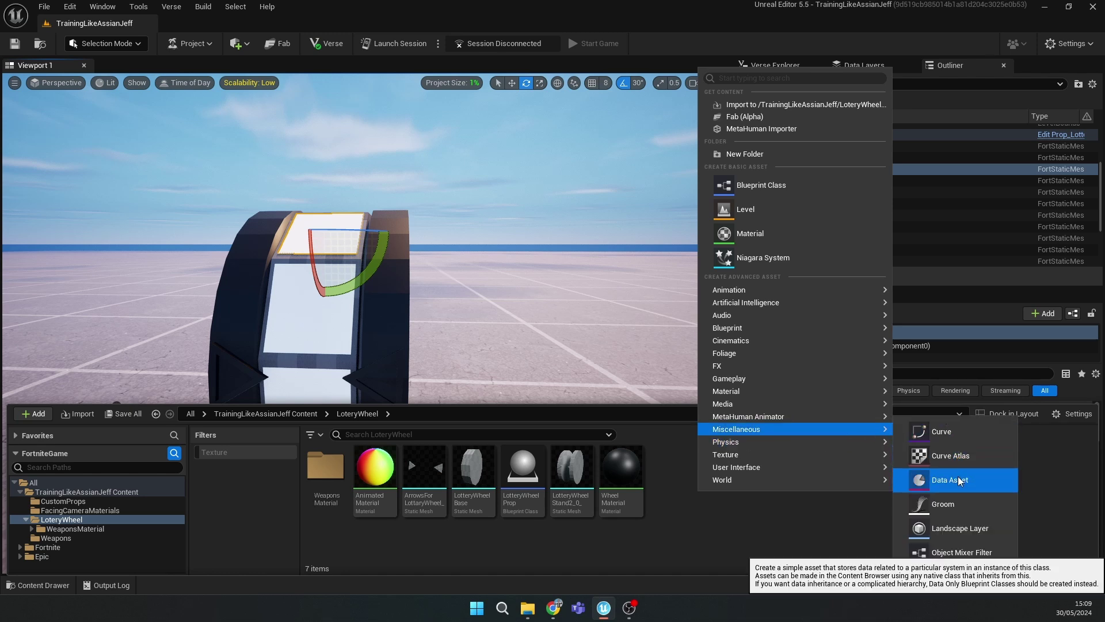
click(959, 481)
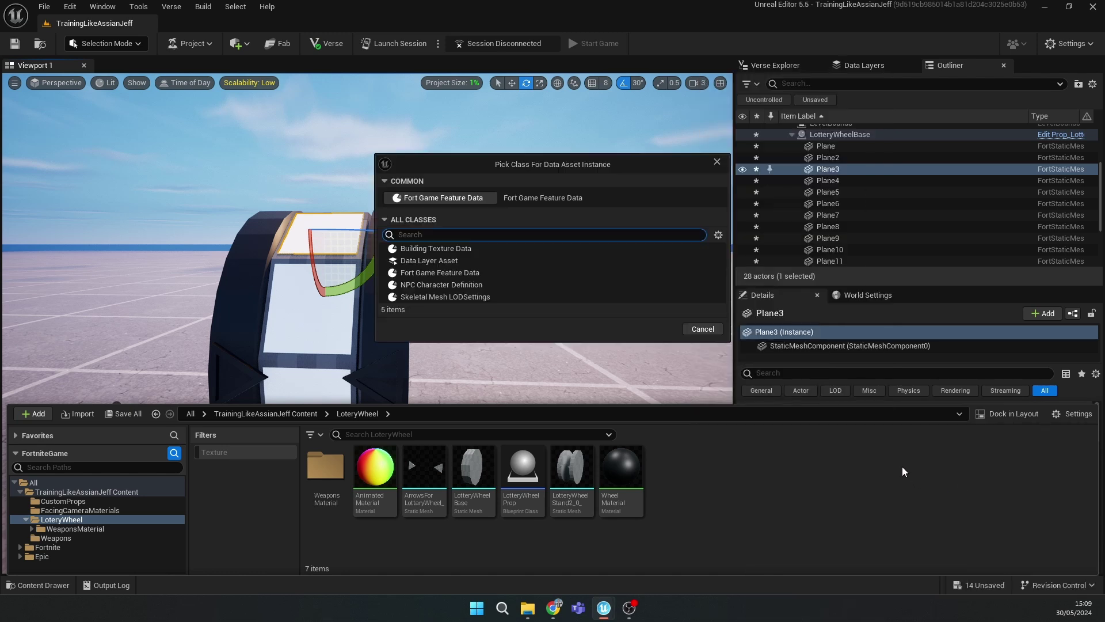
click(428, 249)
click(657, 329)
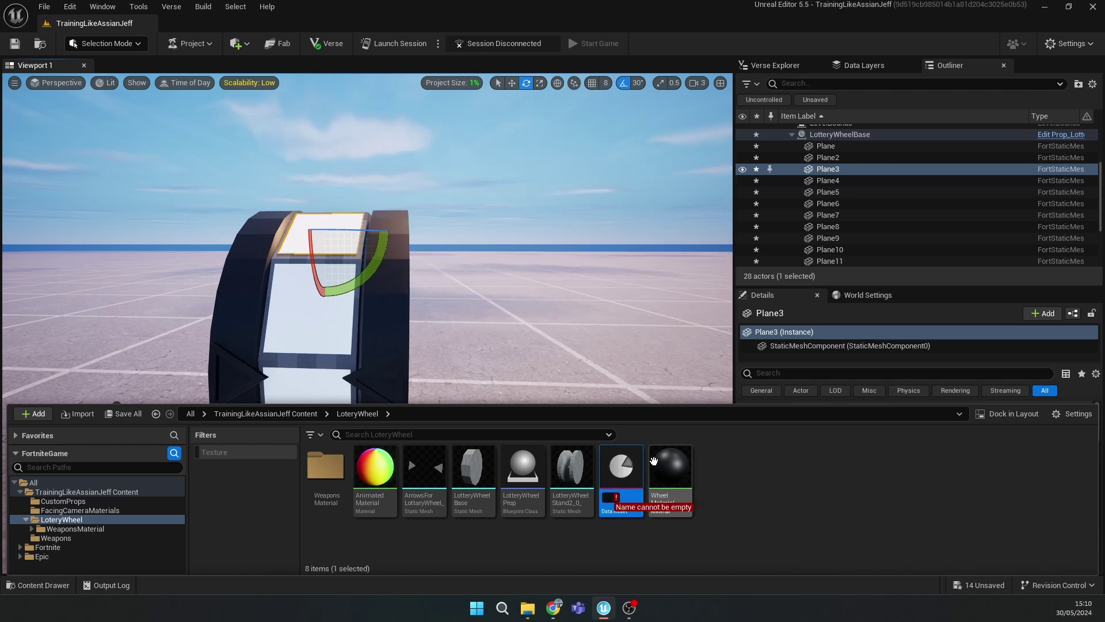
text(Black)
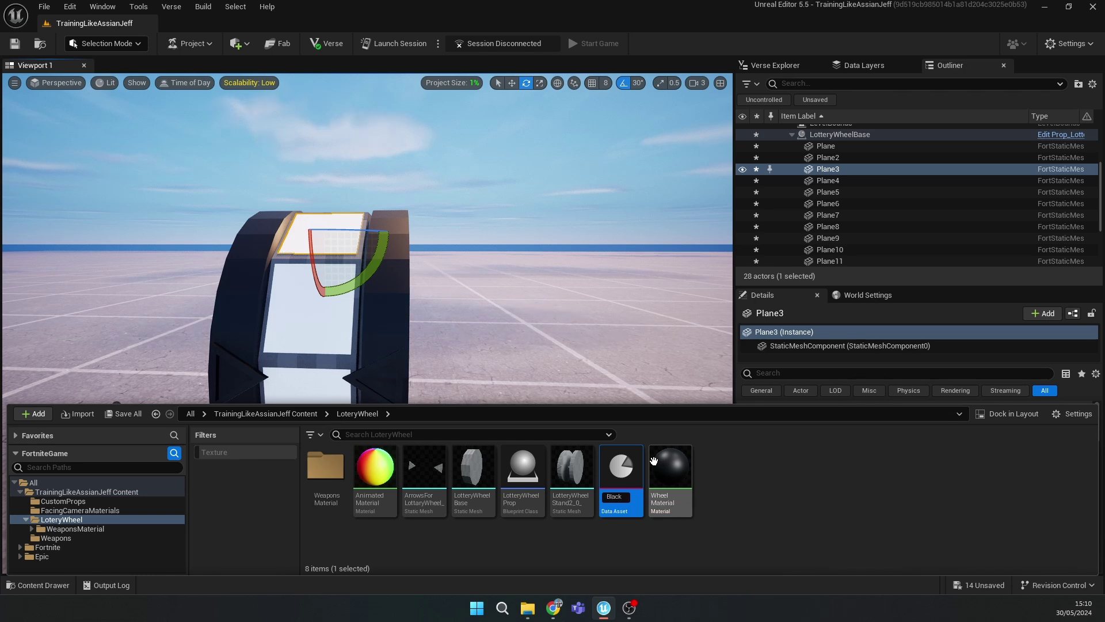
text(Ma)
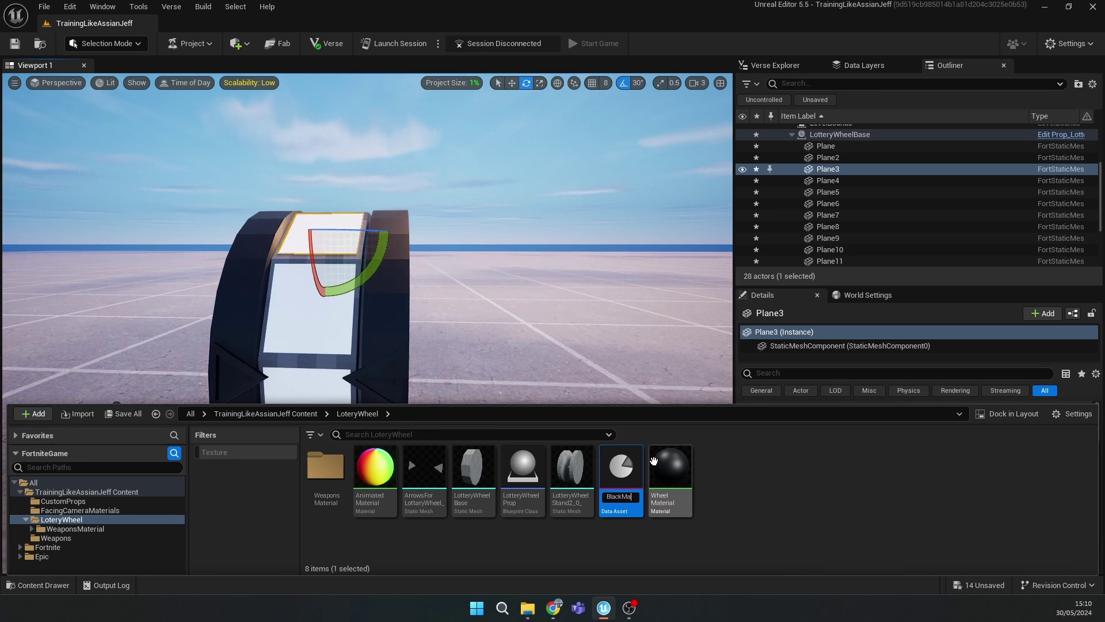
text(terialfor)
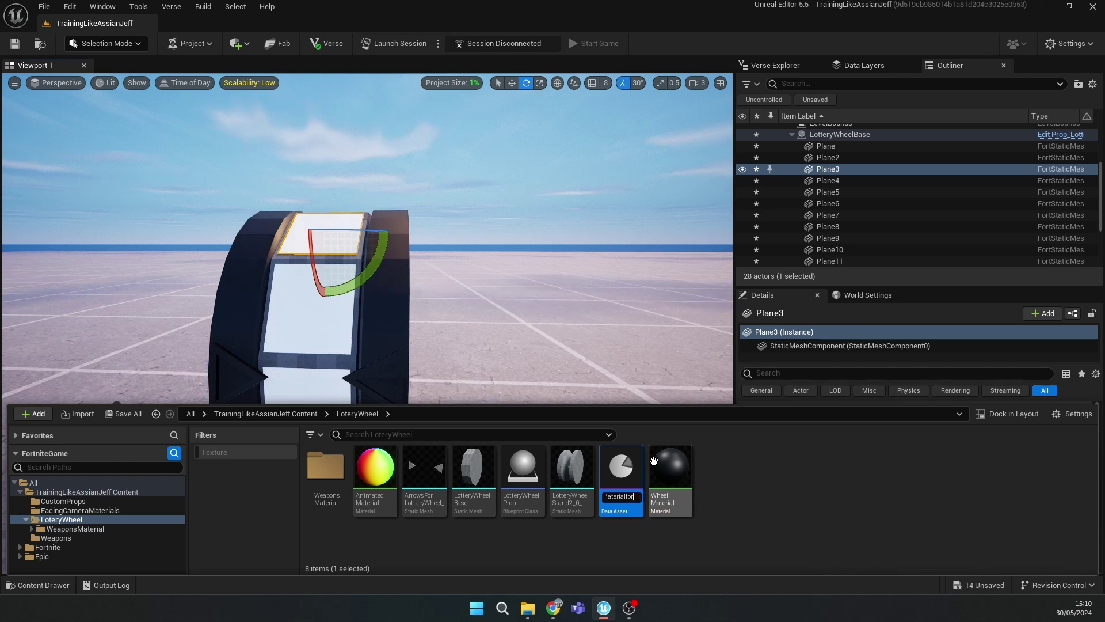
key(Return)
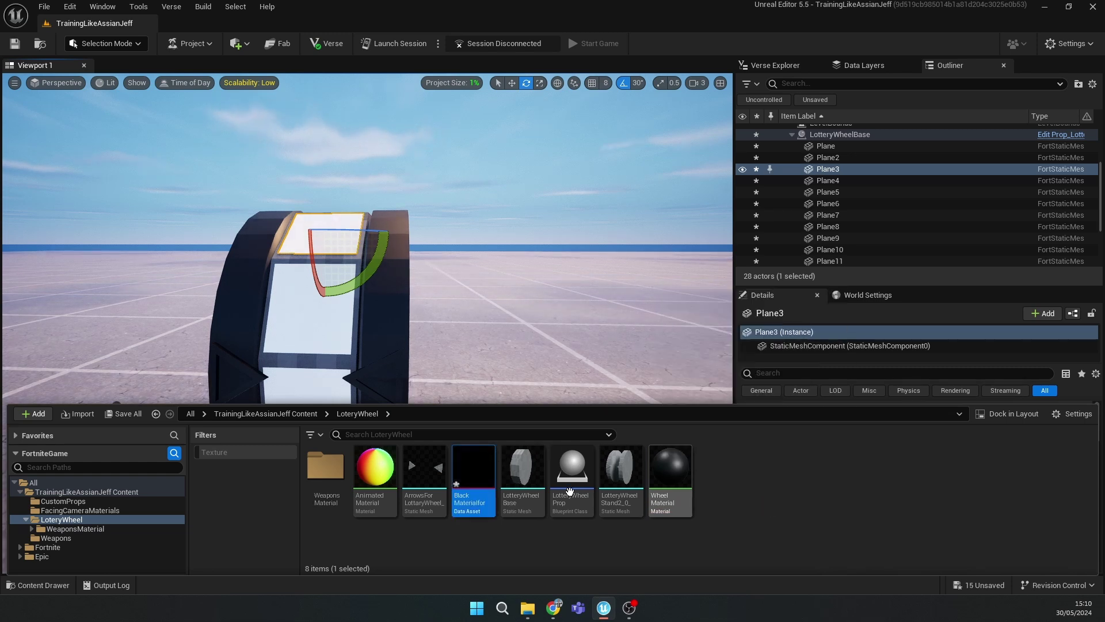
Set the override material of BlackMaterialforBase to WheelMaterial and close the asset
double_click(474, 467)
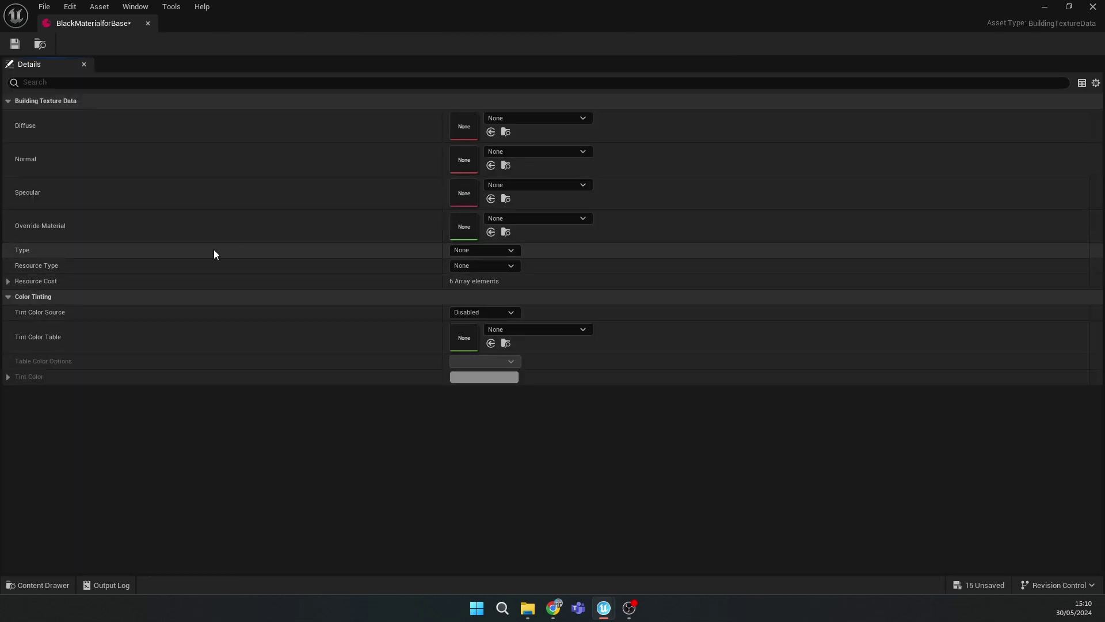
click(526, 219)
text(wheelmater)
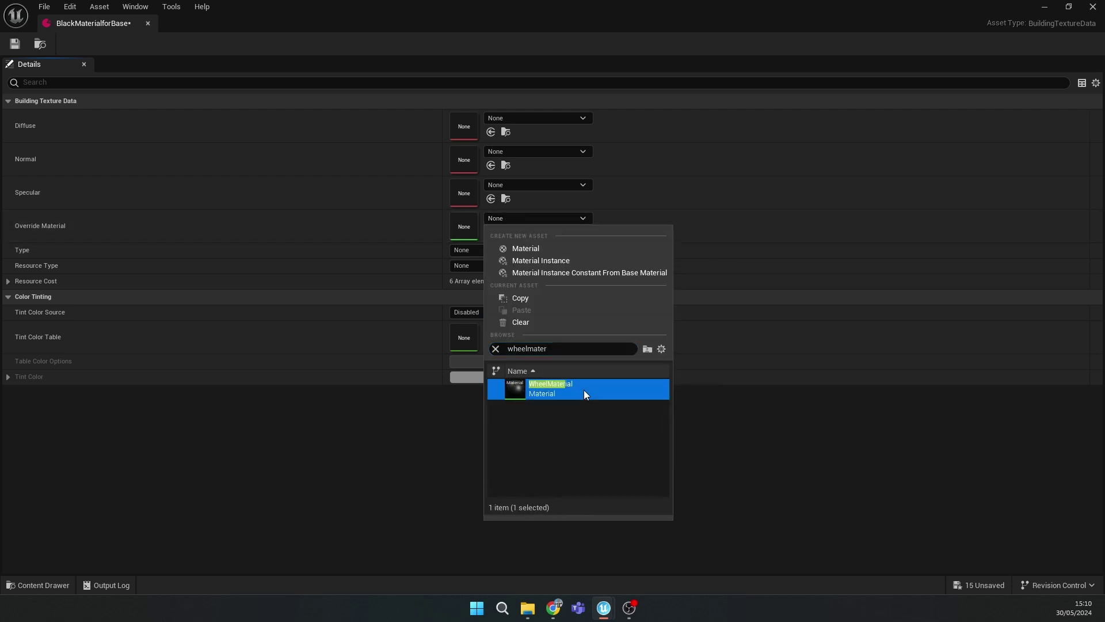
click(590, 388)
click(1092, 7)
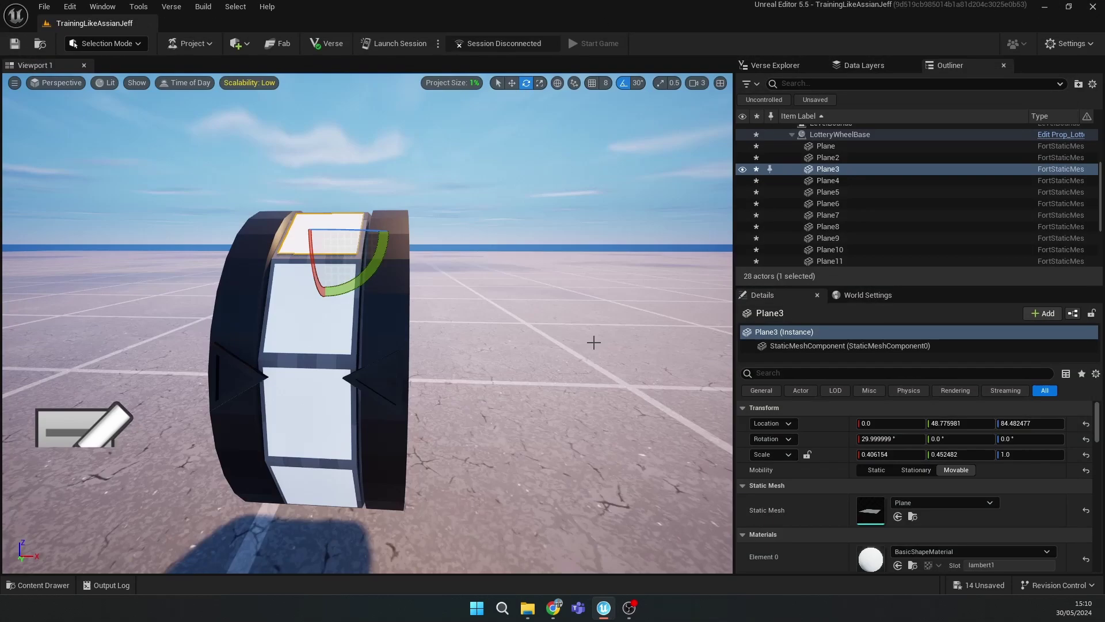
Assign BlackMaterialforBase as the Primary texture data of LotteryWheelBase
click(353, 350)
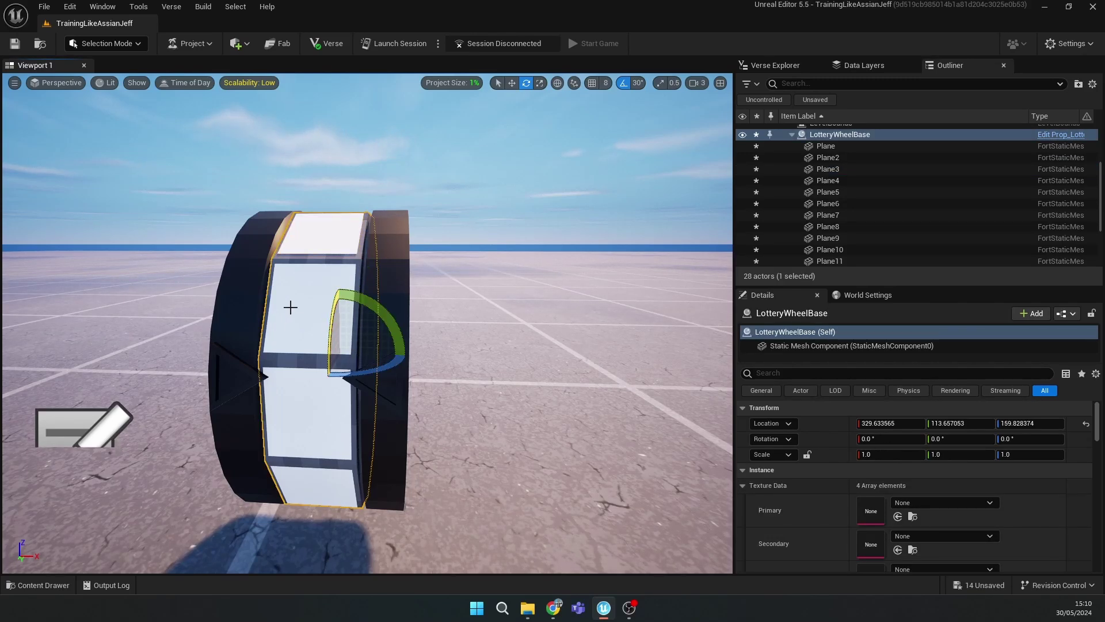
click(916, 506)
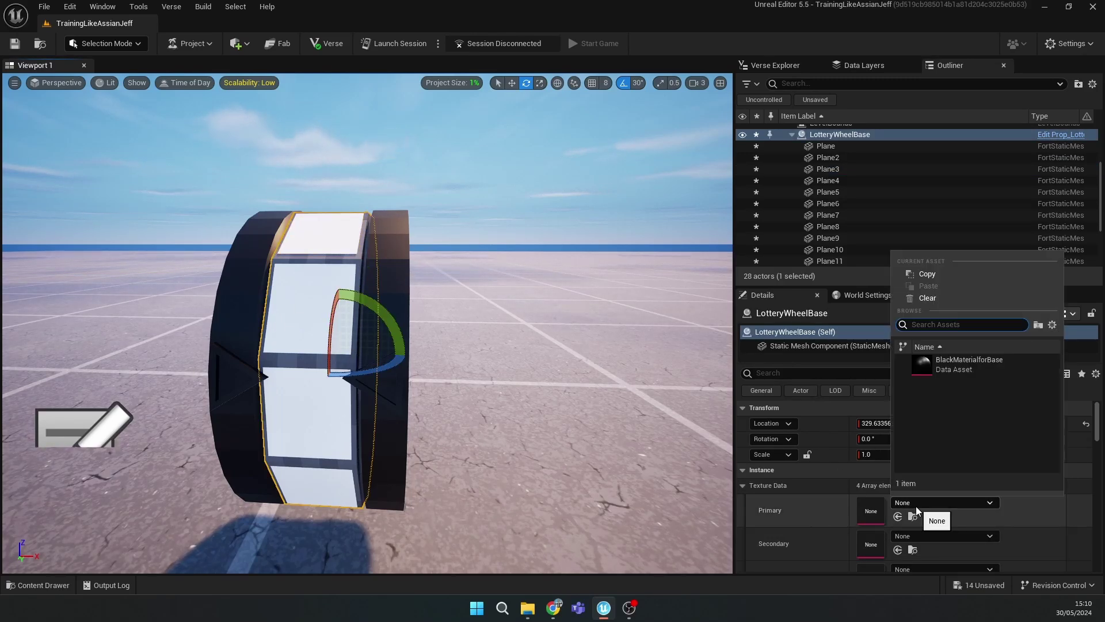
click(952, 367)
click(419, 362)
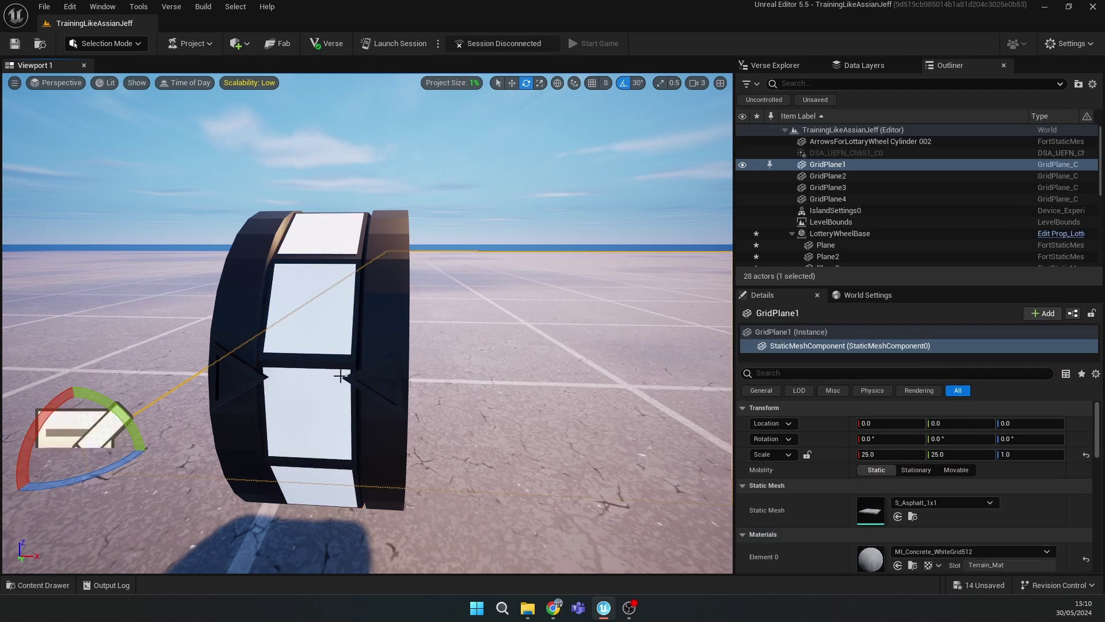
Place another ArrowsForLottaryWheel mesh from the LoteryWheel folder at the wheel and focus on it
key(s)
mouse_move(338, 377)
right_down()
mouse_move(324, 349)
mouse_move(314, 387)
mouse_move(323, 375)
right_up()
key(w)
key(s)
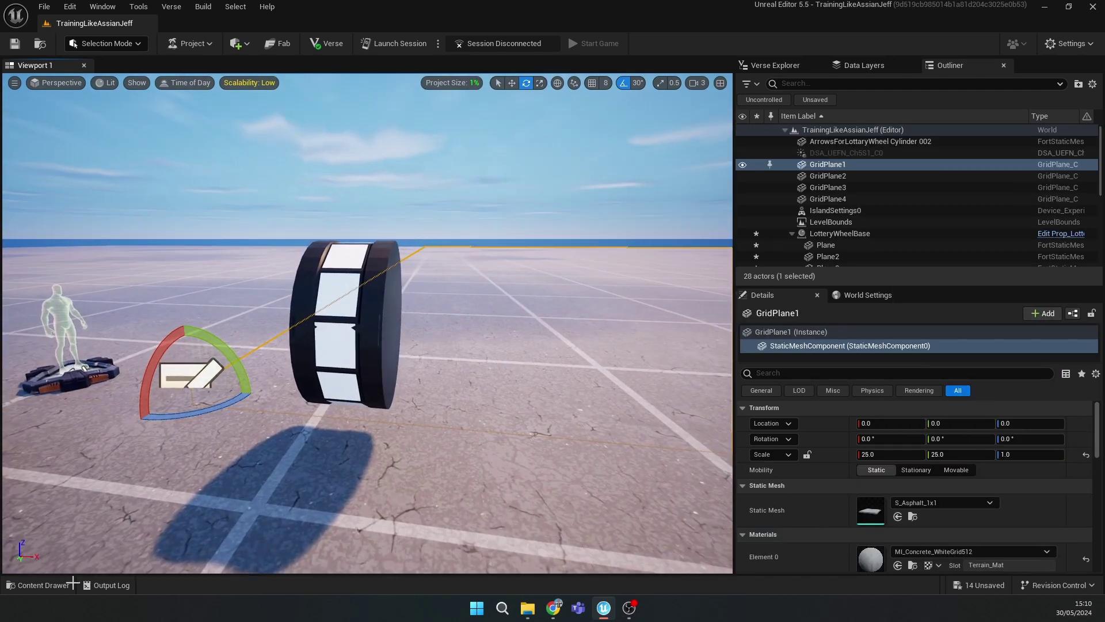
click(43, 585)
drag(424, 493, 352, 332)
key(f)
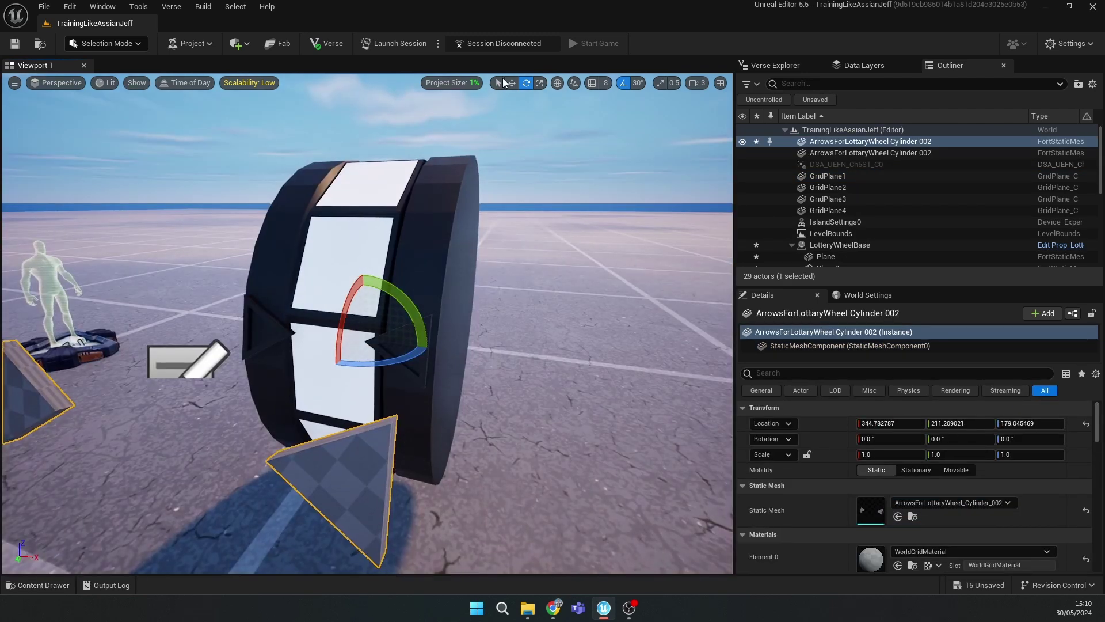
Copy the wheel stand's X location and set the new arrows mesh's X location to 329.633565
key(w)
click(473, 157)
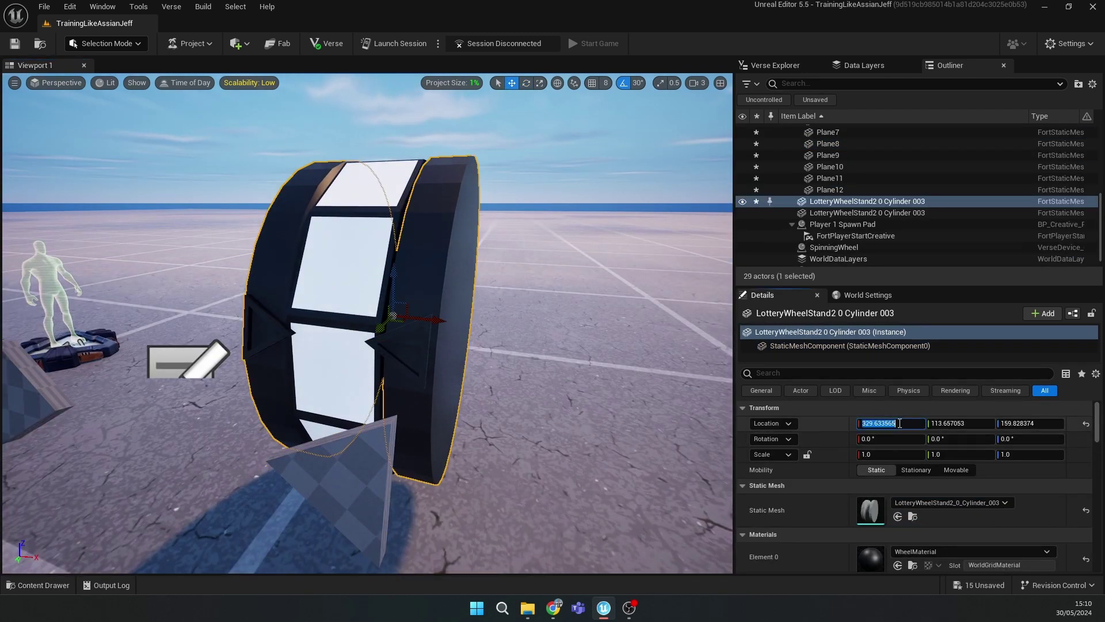
key(ctrl+z)
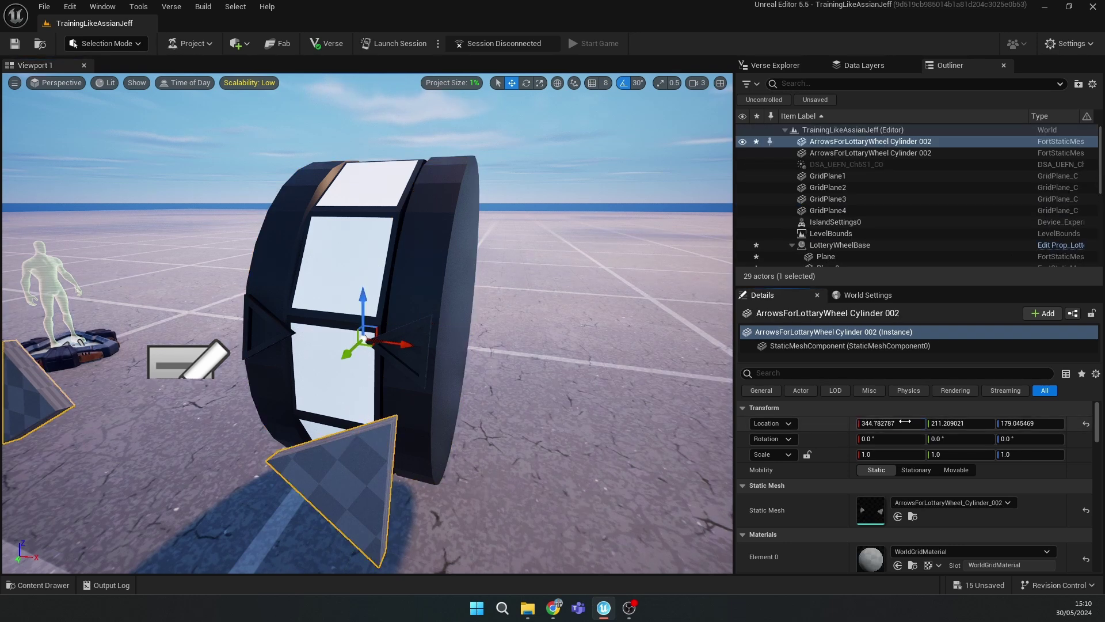
click(907, 426)
text(329.633565)
key(Return)
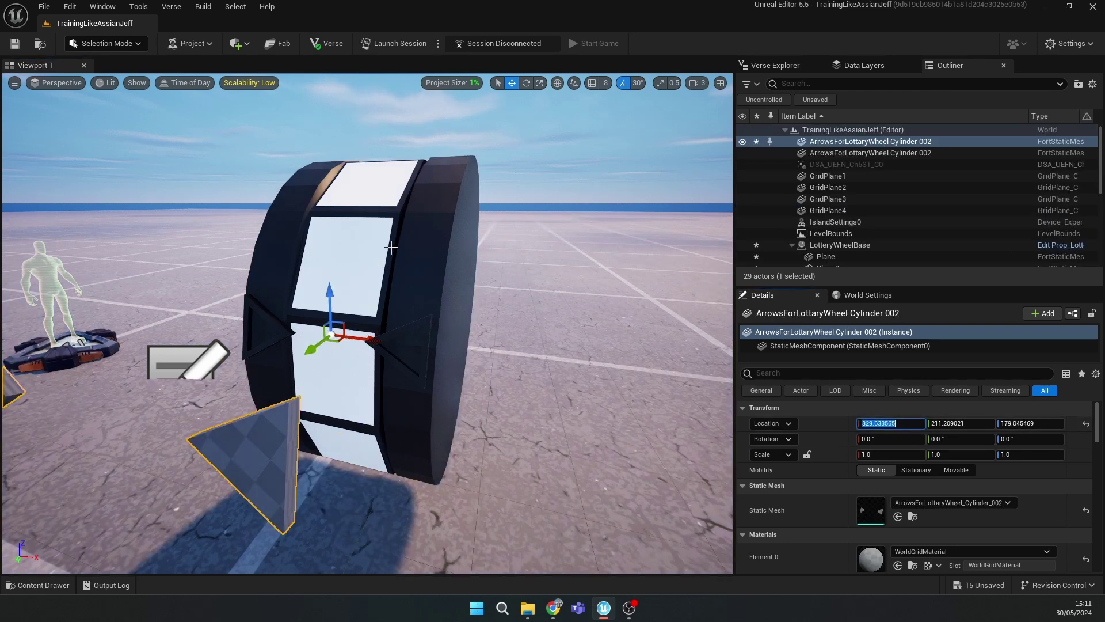
Copy LotteryWheelBase's Y and Z locations onto the arrows mesh, setting Y to 113.657053 and Z to 159.828374
click(392, 214)
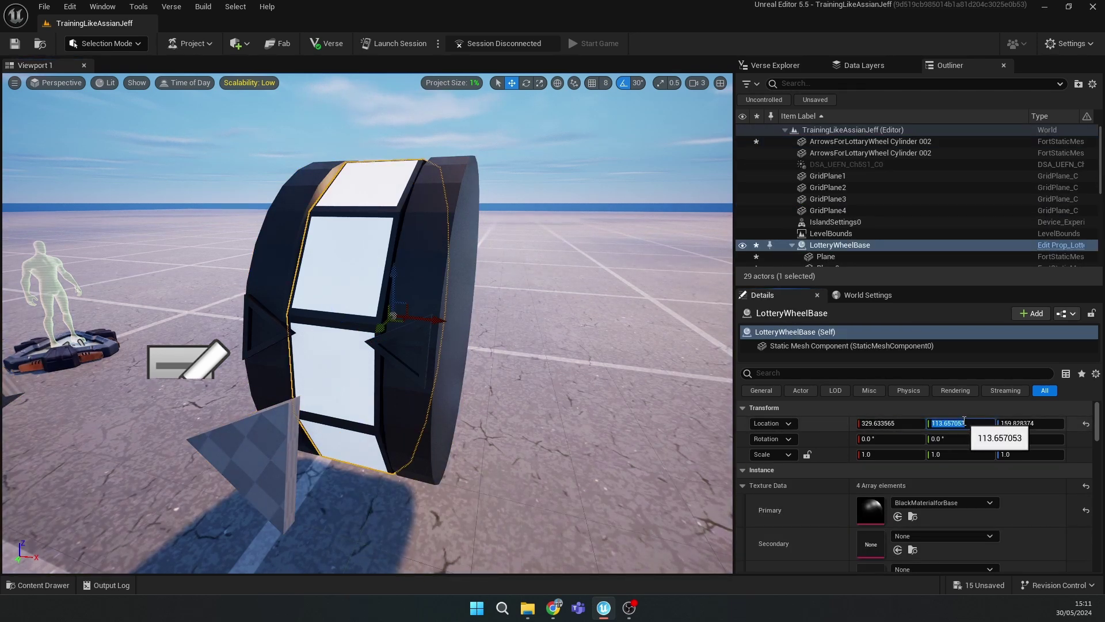
click(260, 446)
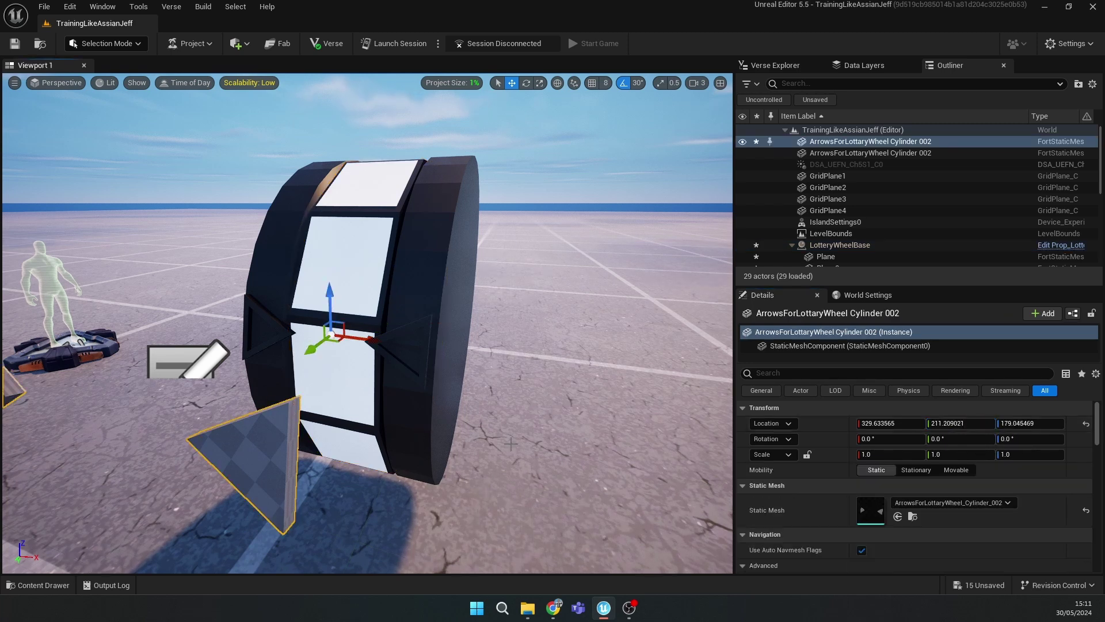
click(950, 422)
click(1016, 424)
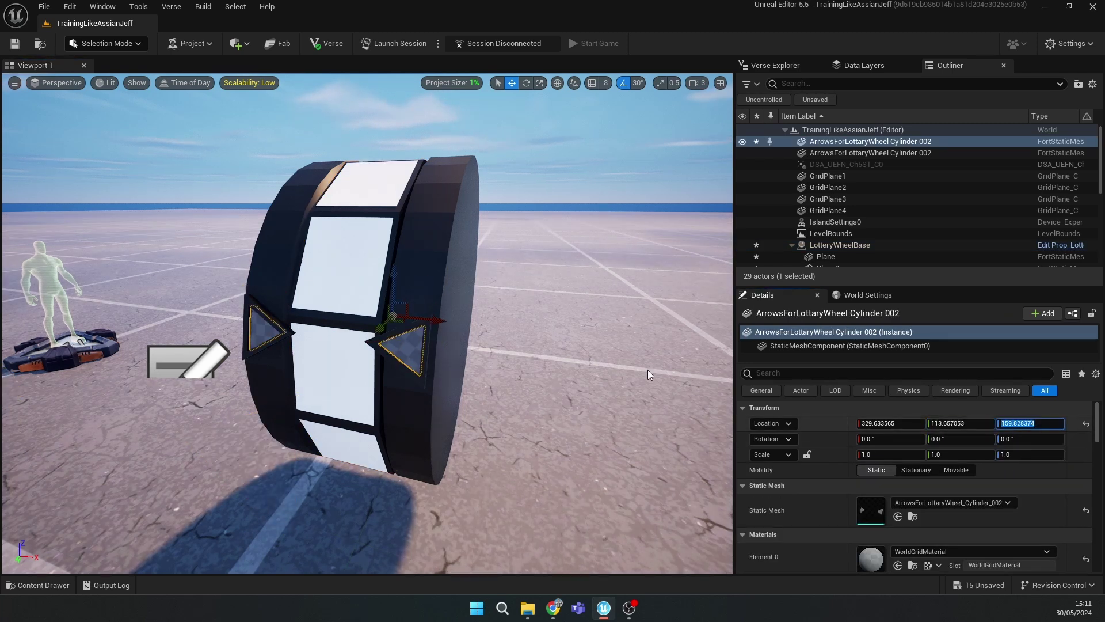
Apply AnimatedMaterial from the LoteryWheel folder to the arrows mesh on the wheel
right_drag(419, 370, 418, 370)
click(31, 587)
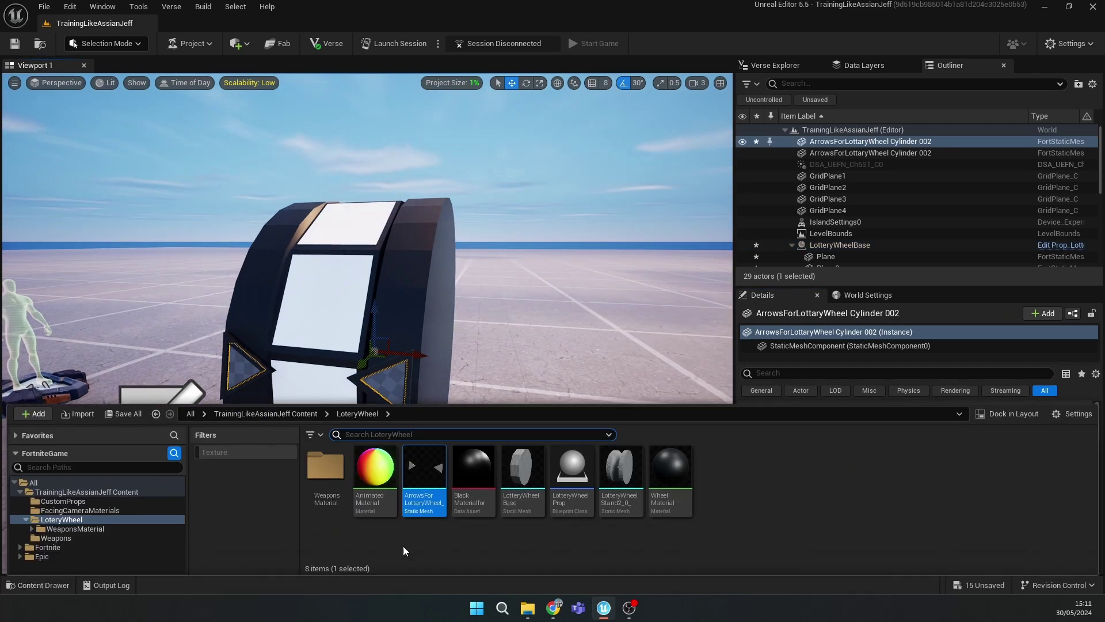
drag(375, 467, 386, 380)
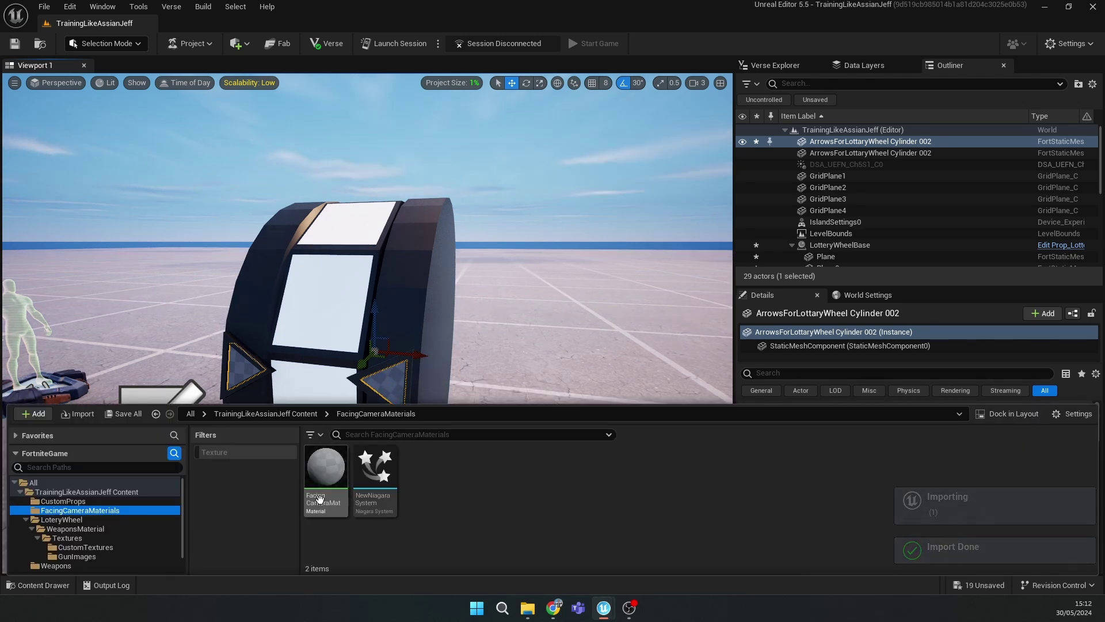
Open AnimatedMaterial from the LoteryWheel folder, set its Texture Sample's texture to RainbowGradient2, and apply the change
click(92, 492)
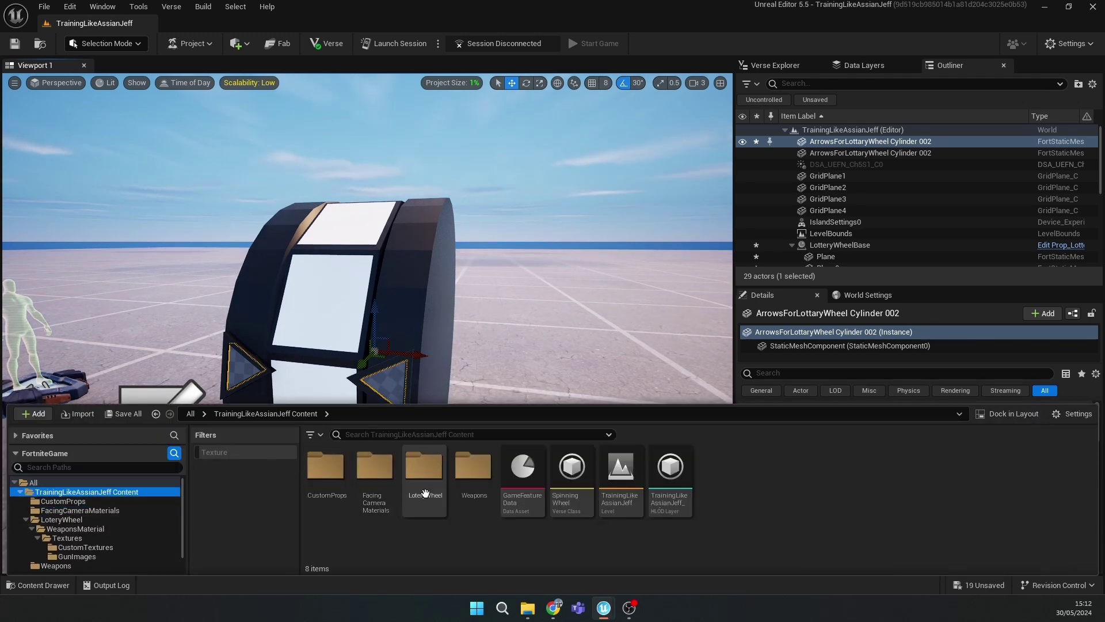
double_click(429, 494)
double_click(385, 487)
click(508, 278)
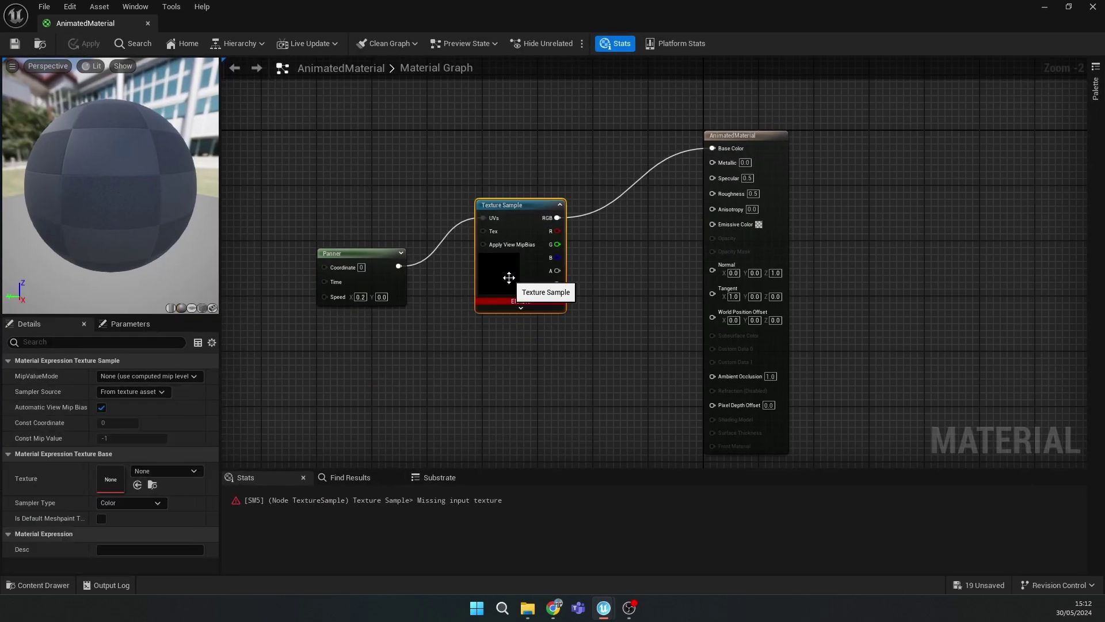
click(172, 468)
text(rainbo)
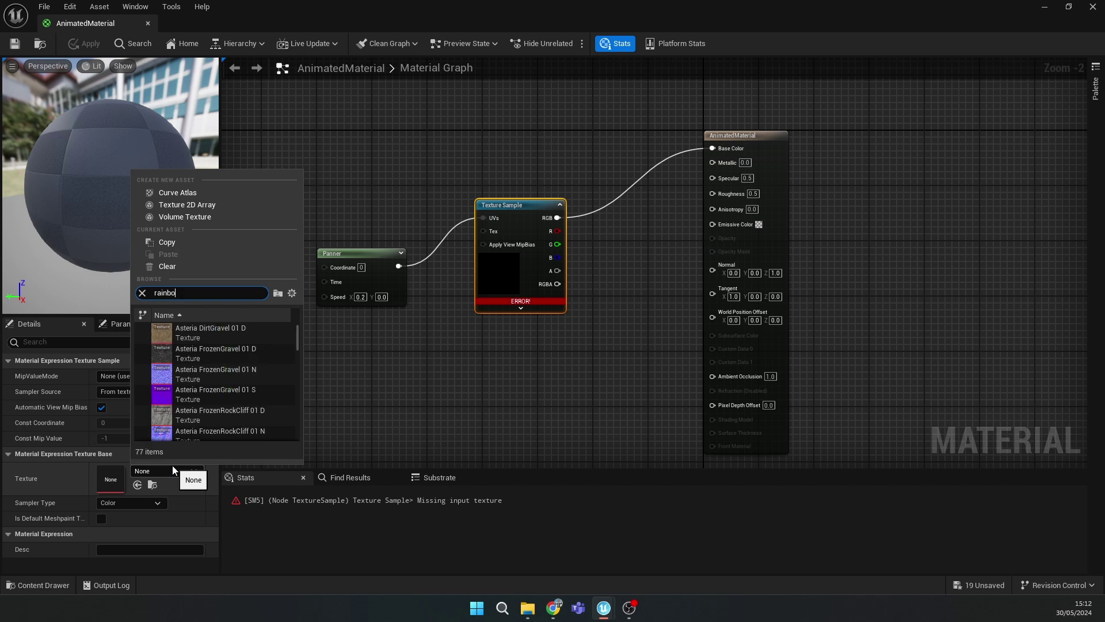
click(201, 355)
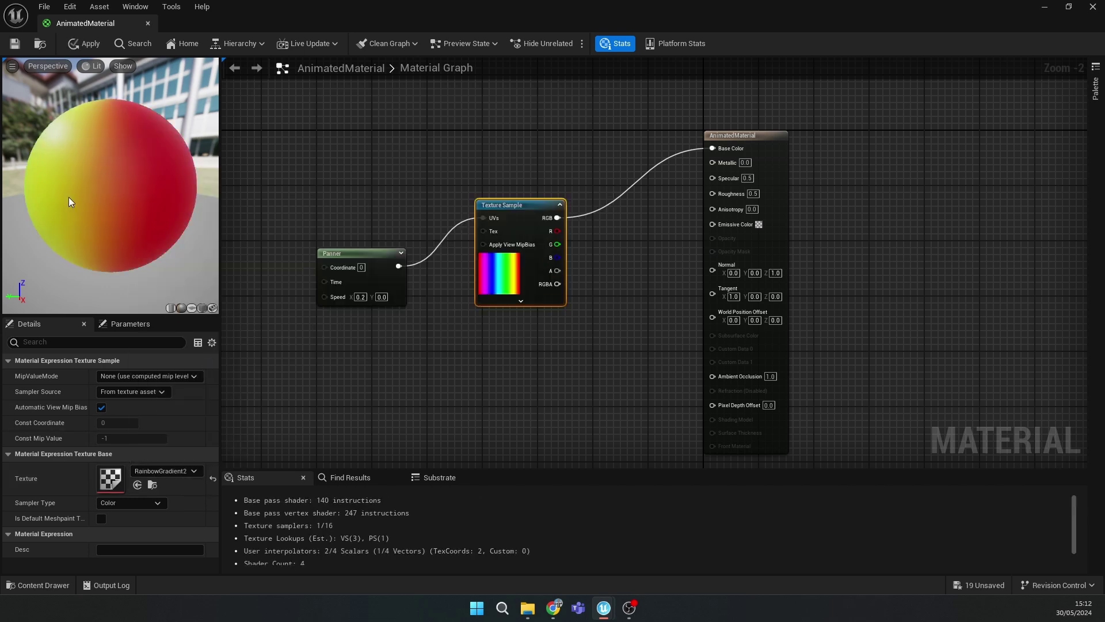
click(73, 43)
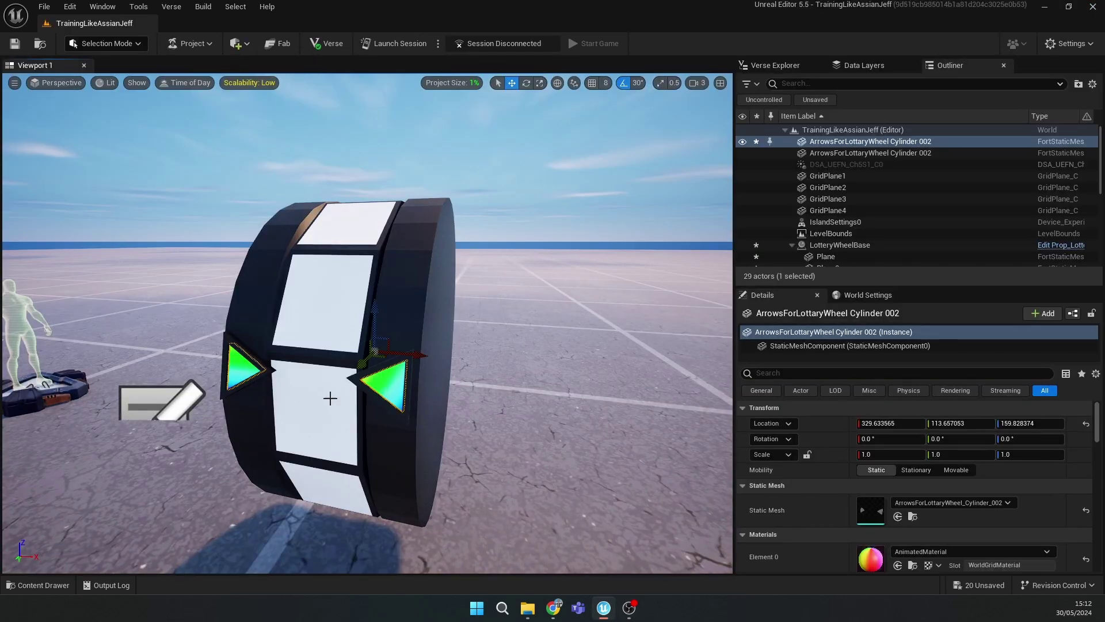
Apply ItemMat1 to the wheel plane between the two arrows and select that plane
right_drag(330, 399, 379, 396)
drag(376, 467, 427, 313)
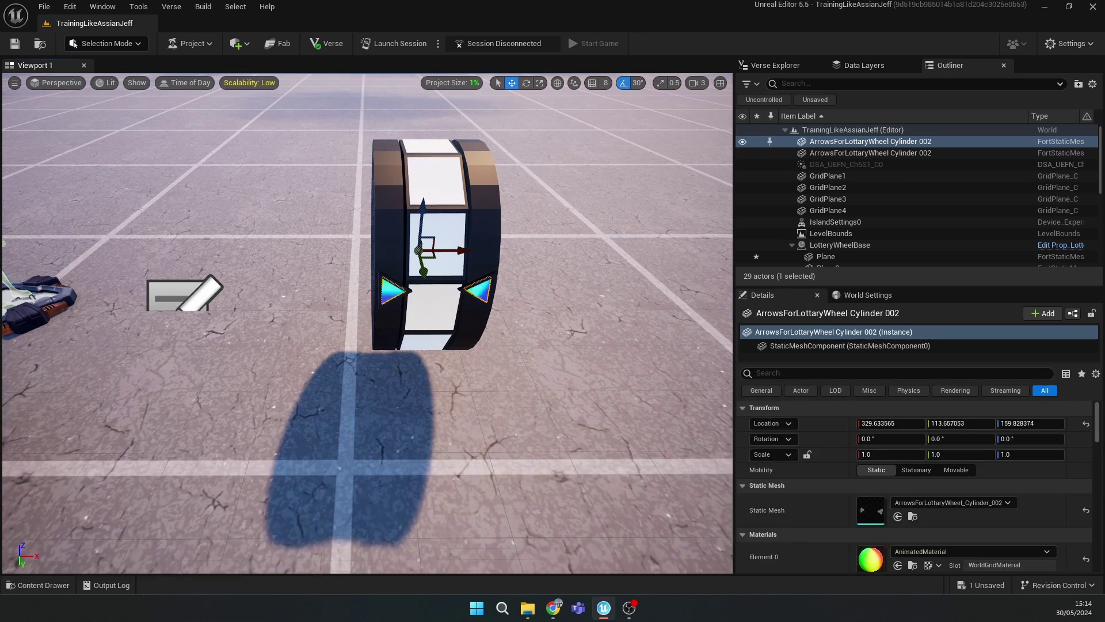
click(429, 311)
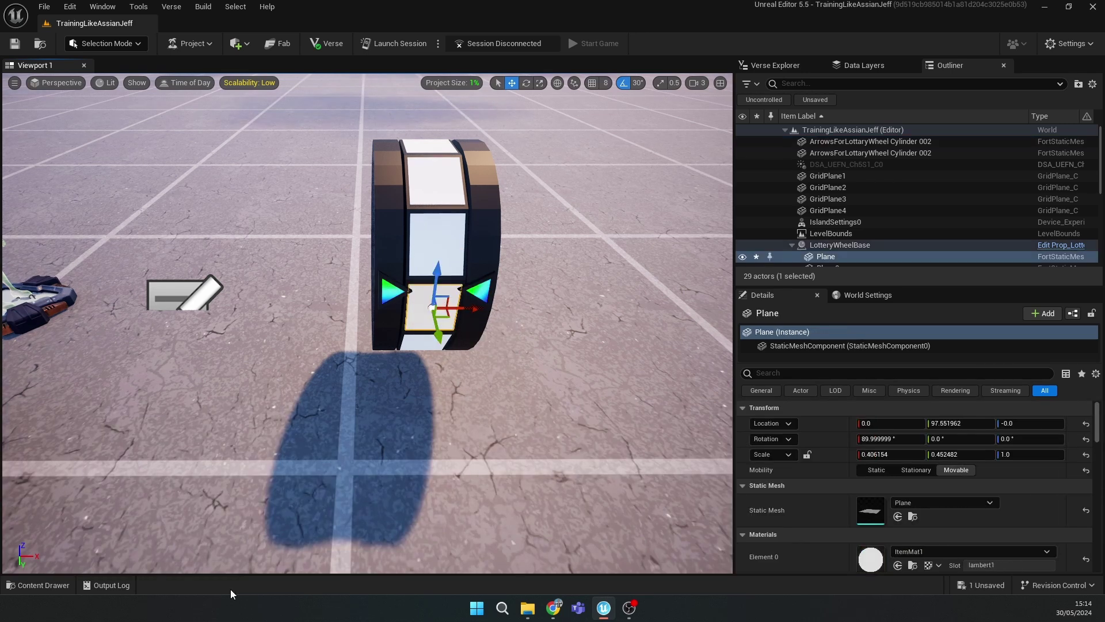
Open ItemMat1 and set its Image texture to Gatekeeper_Shotgun__1_
click(13, 584)
double_click(380, 484)
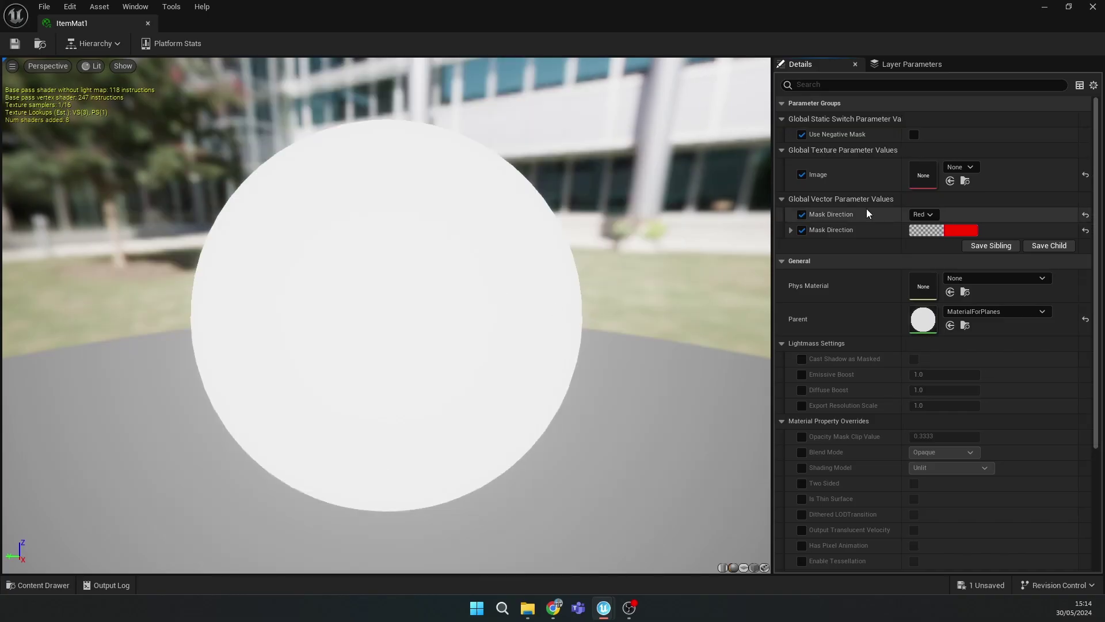
click(970, 167)
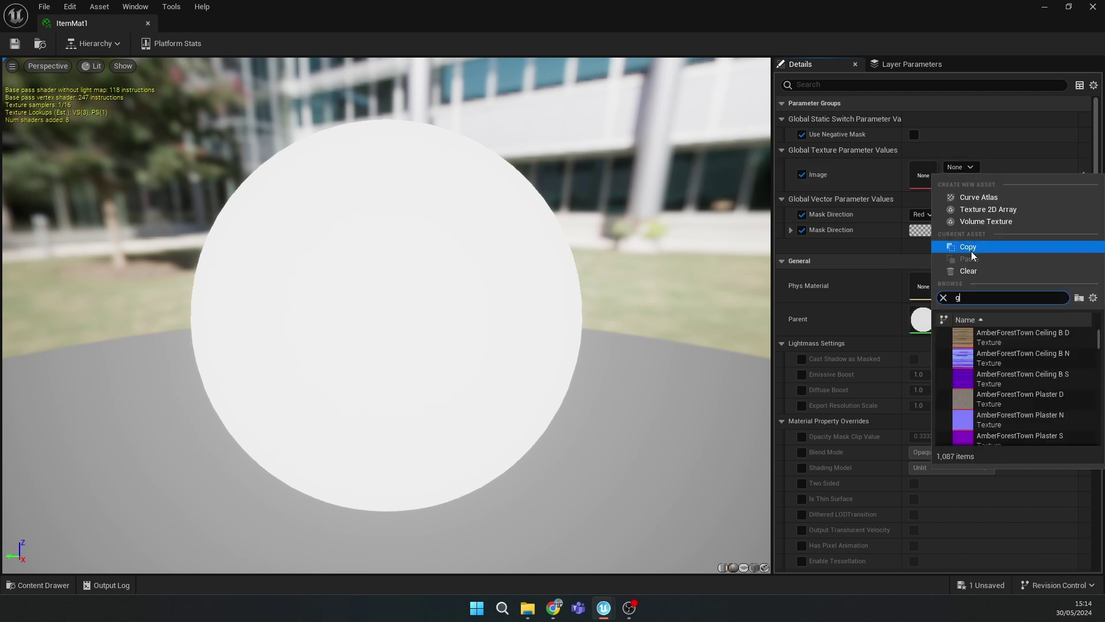
text(gate)
click(1016, 337)
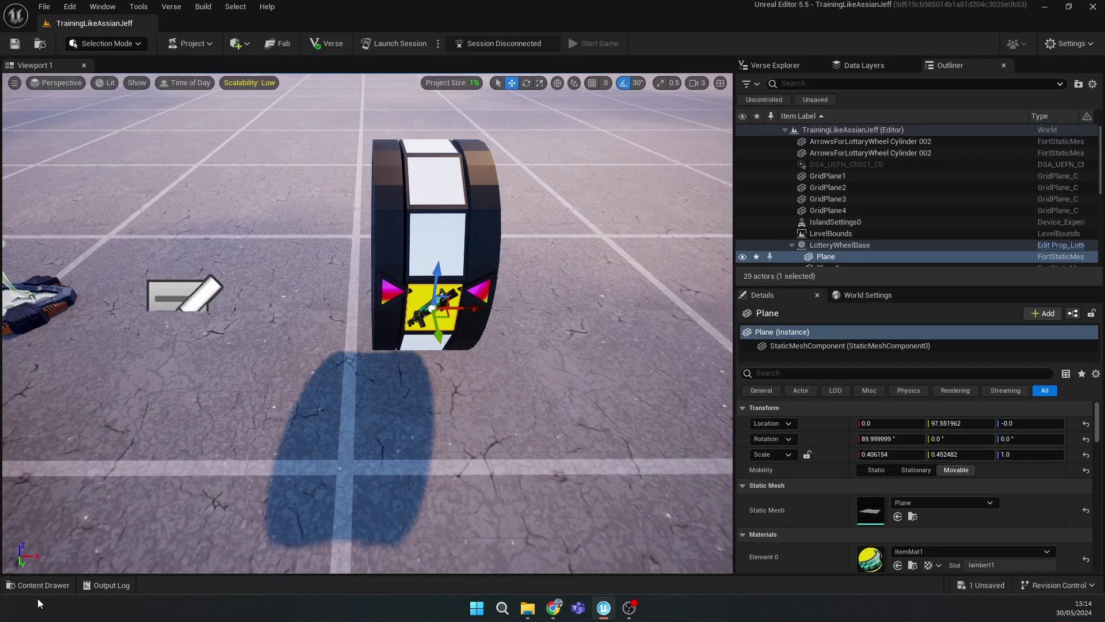
Open ItemMat2 from the WeaponsMaterial folder and set its Image to the lightning bolt texture, searching for "thu"
click(43, 585)
mouse_move(460, 346)
right_down()
mouse_move(492, 377)
mouse_move(478, 358)
right_up()
click(44, 585)
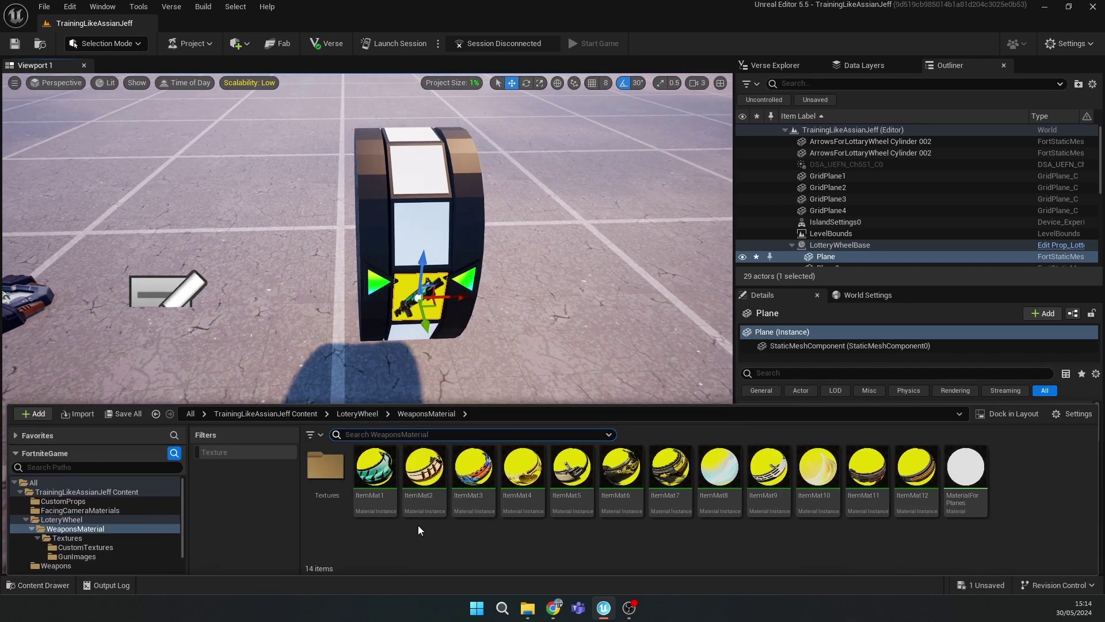
double_click(423, 481)
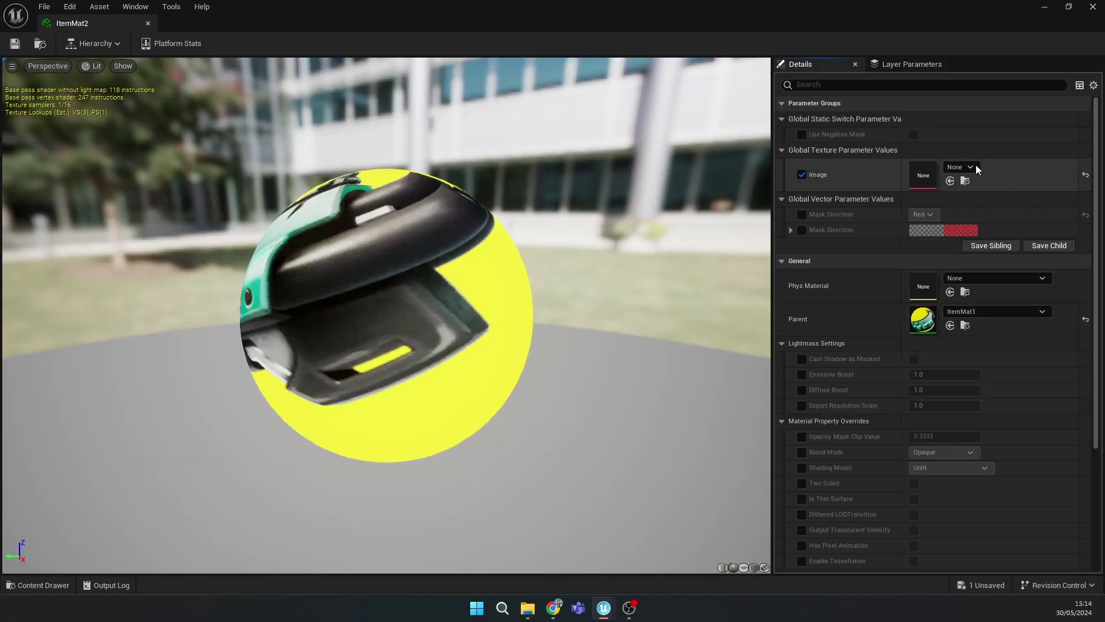
click(973, 167)
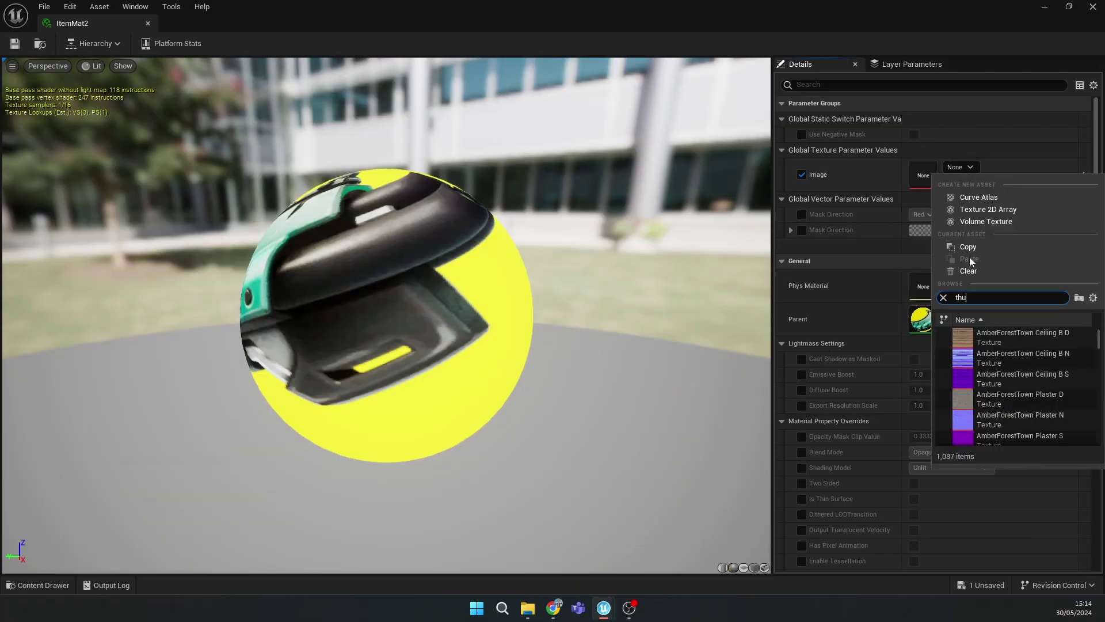
click(1009, 337)
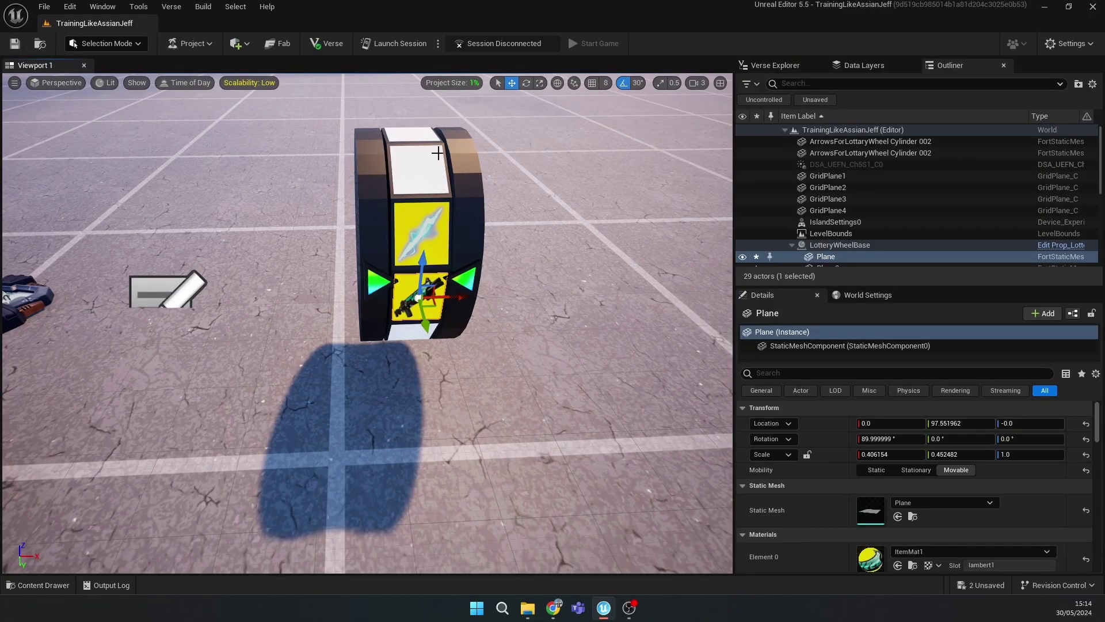
Open ItemMat3, assign its Image texture using the searches "drum" and "shotgun", and browse the Textures folder
click(420, 169)
key(ctrl+space)
double_click(485, 491)
click(963, 170)
text(shotgun)
key(BackSpace)
text(drum)
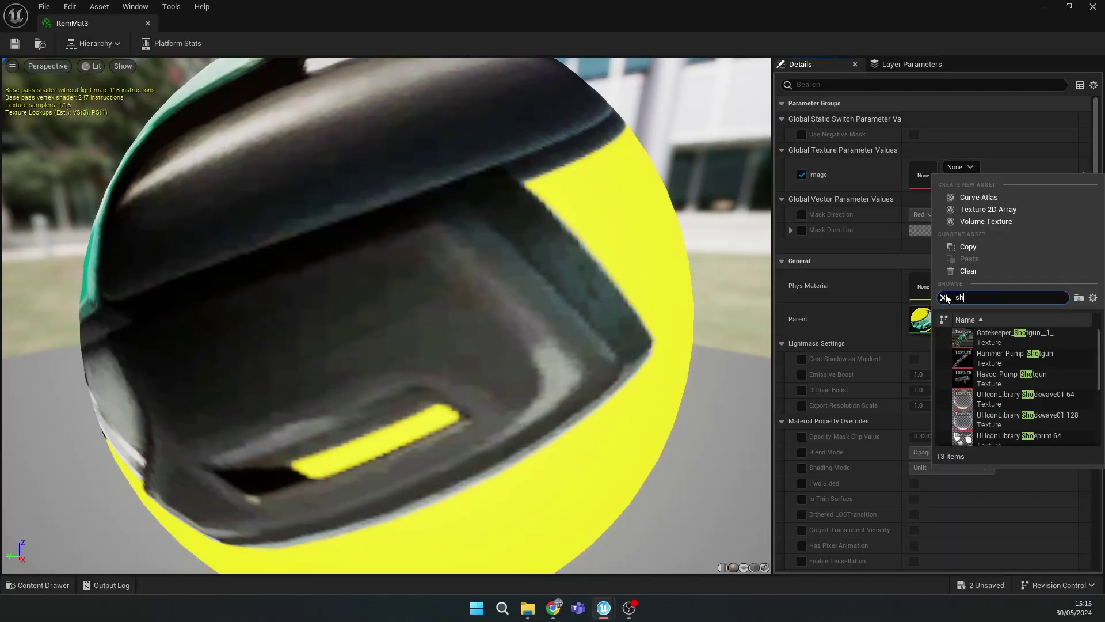
text(hotgun)
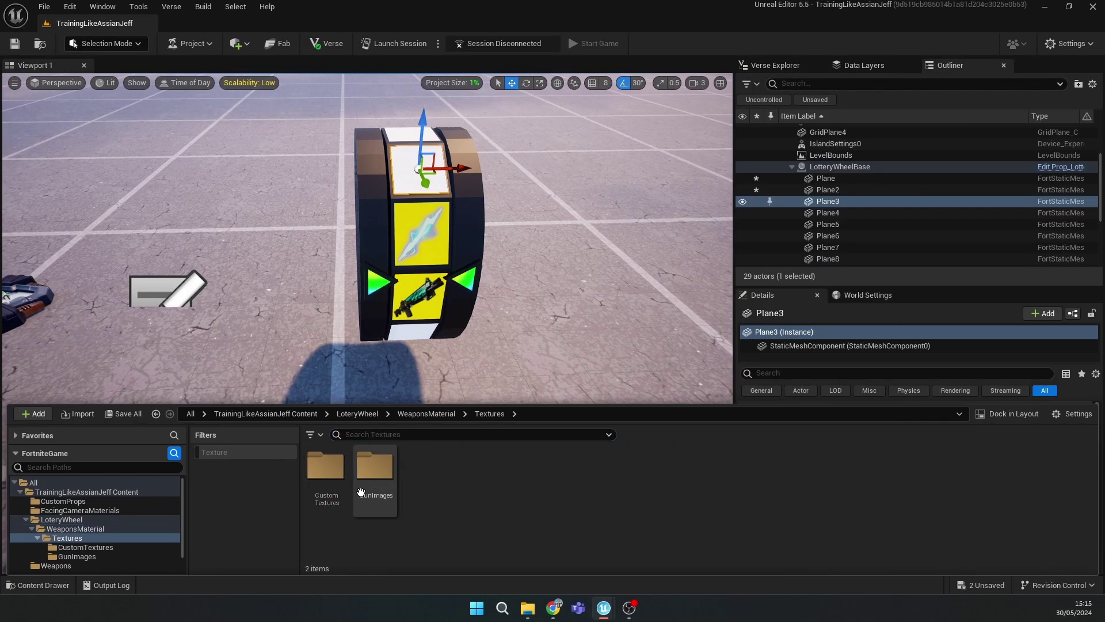
click(141, 500)
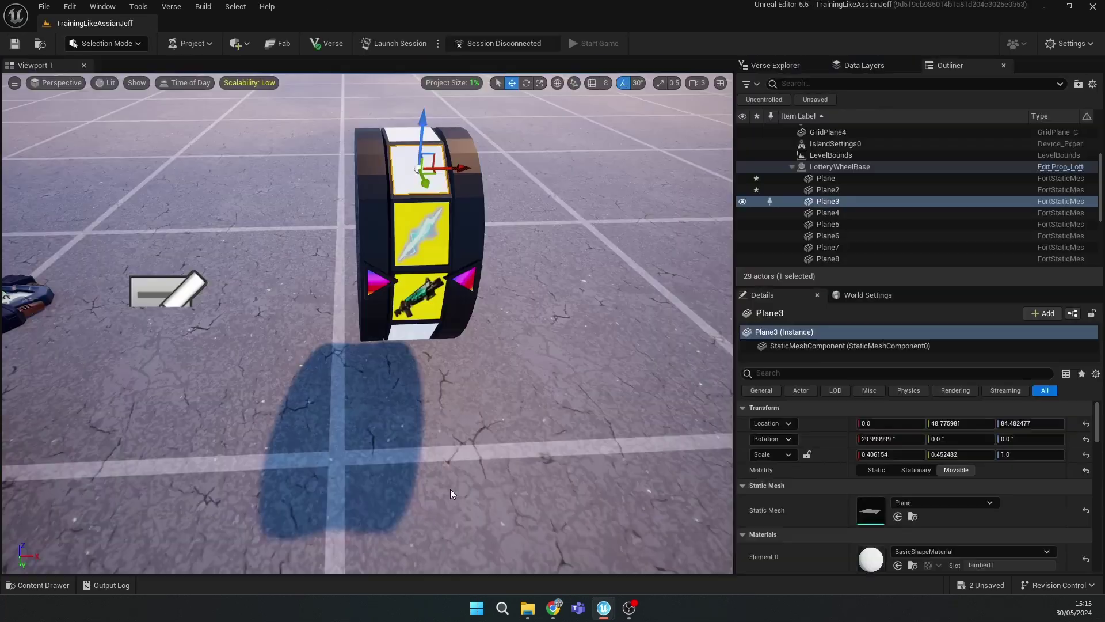
Open ItemMat4 and assign a texture from the "bullet" search as its Image
key(ctrl+space)
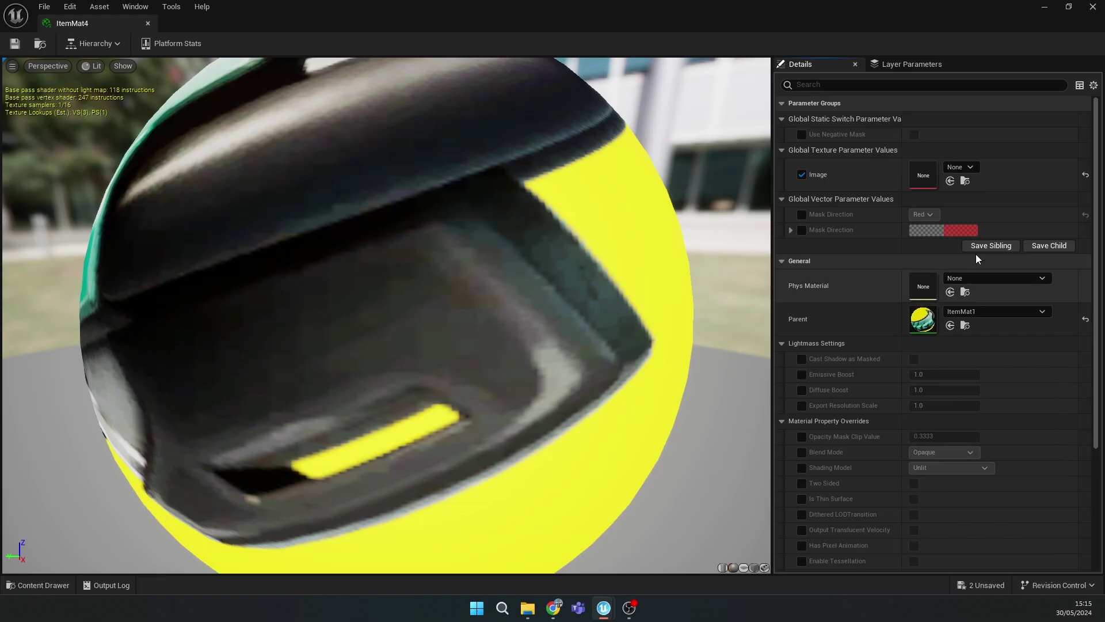
click(960, 166)
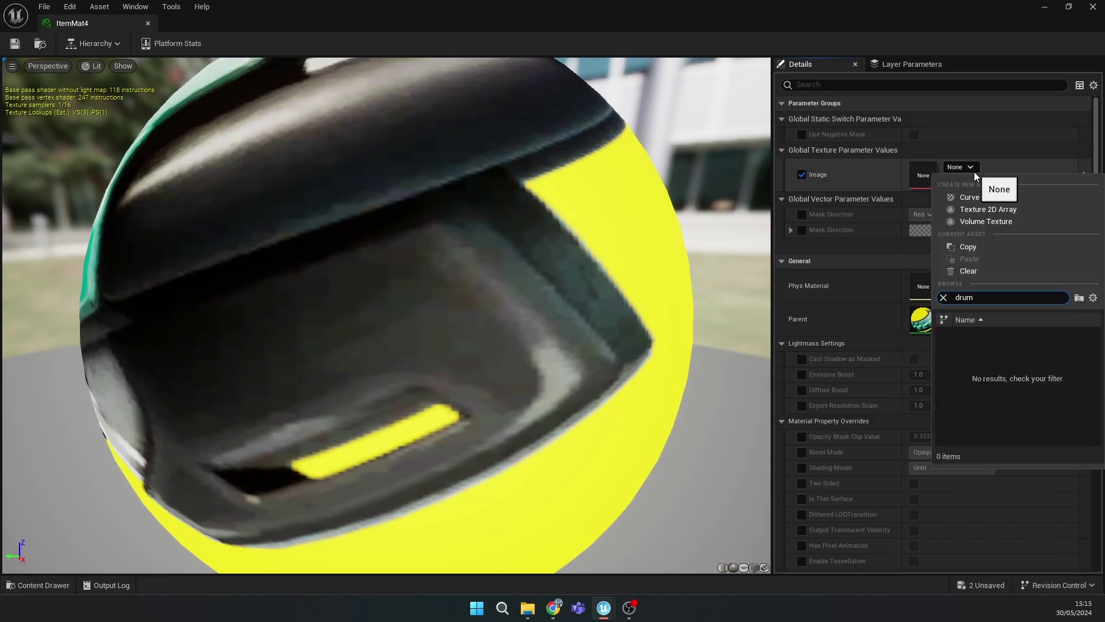
text(bullet)
click(986, 358)
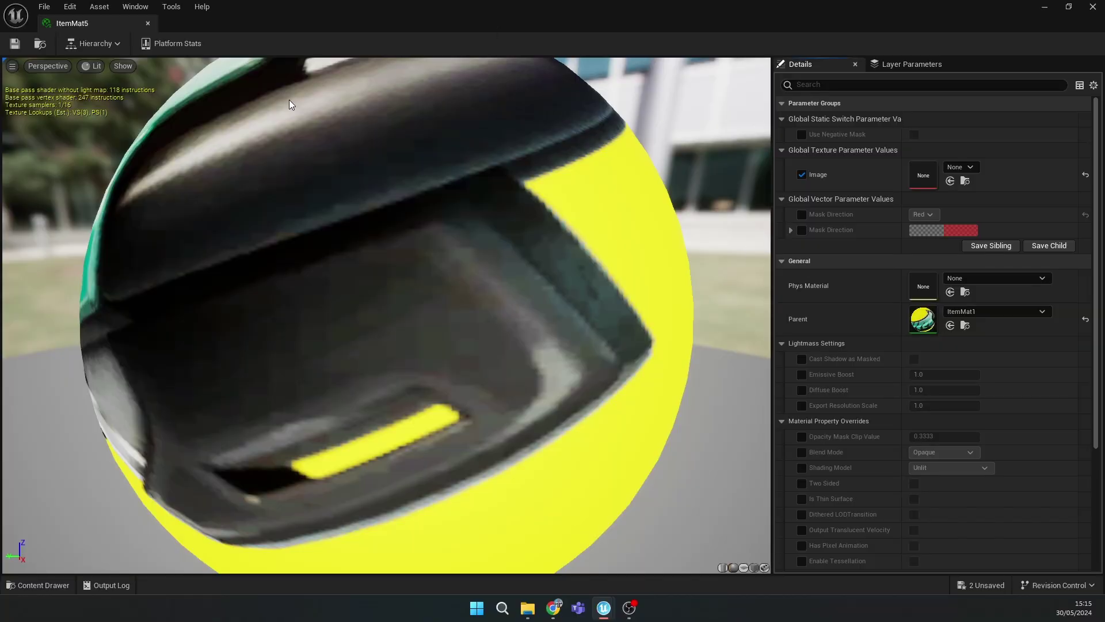
Open ItemMat5 and assign an SMG texture from the "smg" search as its Image
click(960, 167)
text(smg)
click(1013, 358)
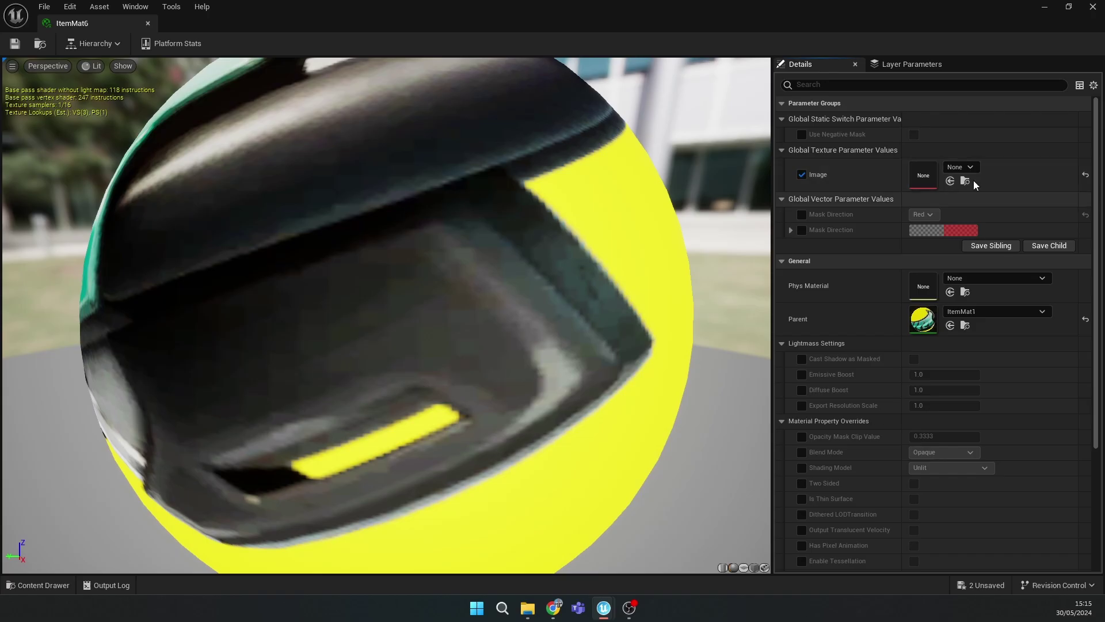
Assign an SMG texture as the Image of ItemMat6, searching the textures for "smg"
click(970, 170)
text(snmg)
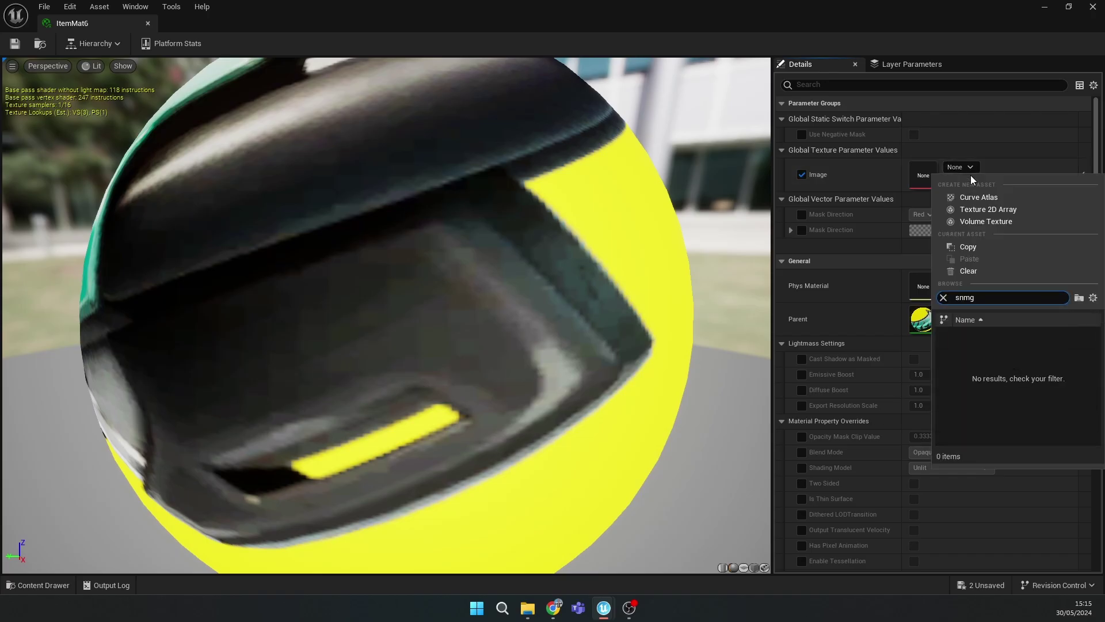
key(BackSpace)
key(BackSpace)
key(BackSpace)
text(mg)
key(Return)
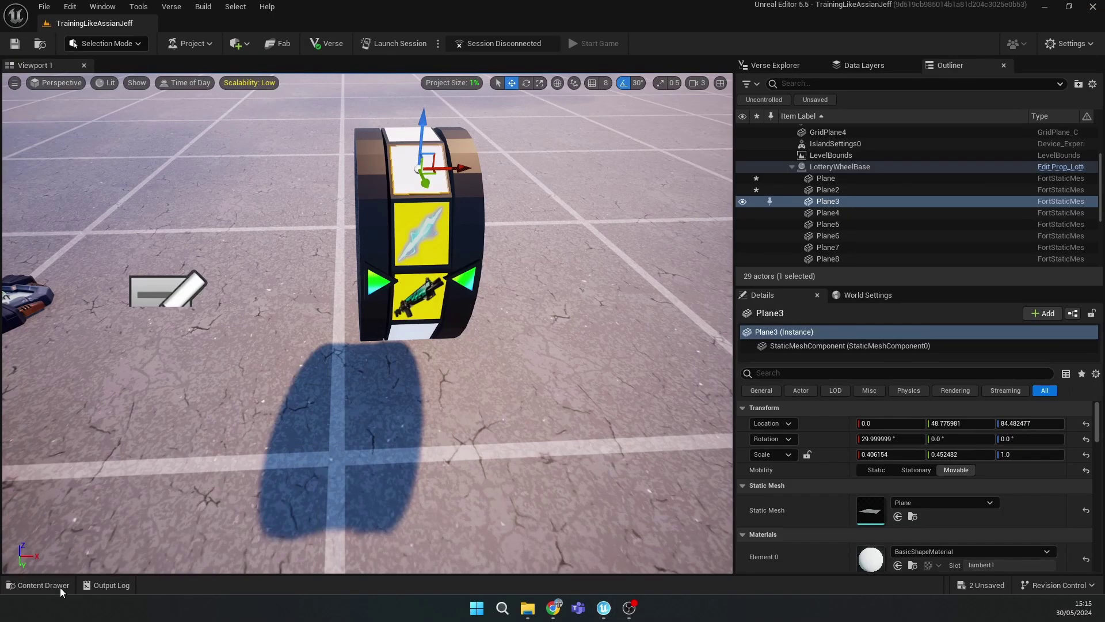
Open ItemMat7 and choose its Image texture, searching for "zeus" and for "ar"
key(ctrl+space)
double_click(667, 478)
click(960, 167)
text(zeus)
click(944, 298)
text(ar)
scroll(1039, 386, down, 15)
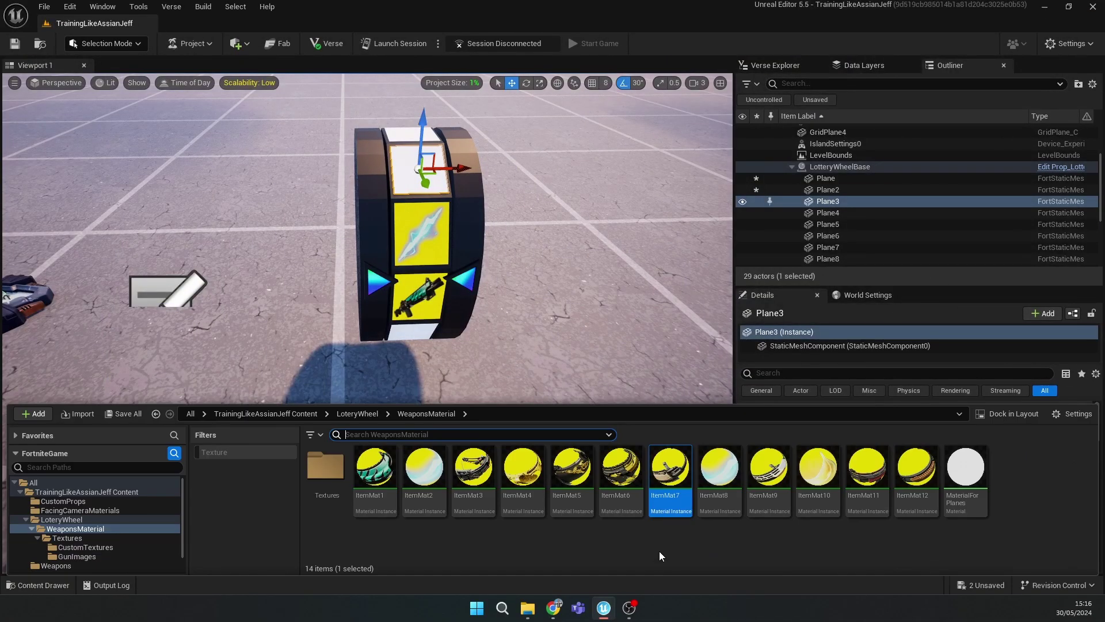
Open ItemMat8 and assign a DMR texture from the "dmr" search as its Image
double_click(715, 483)
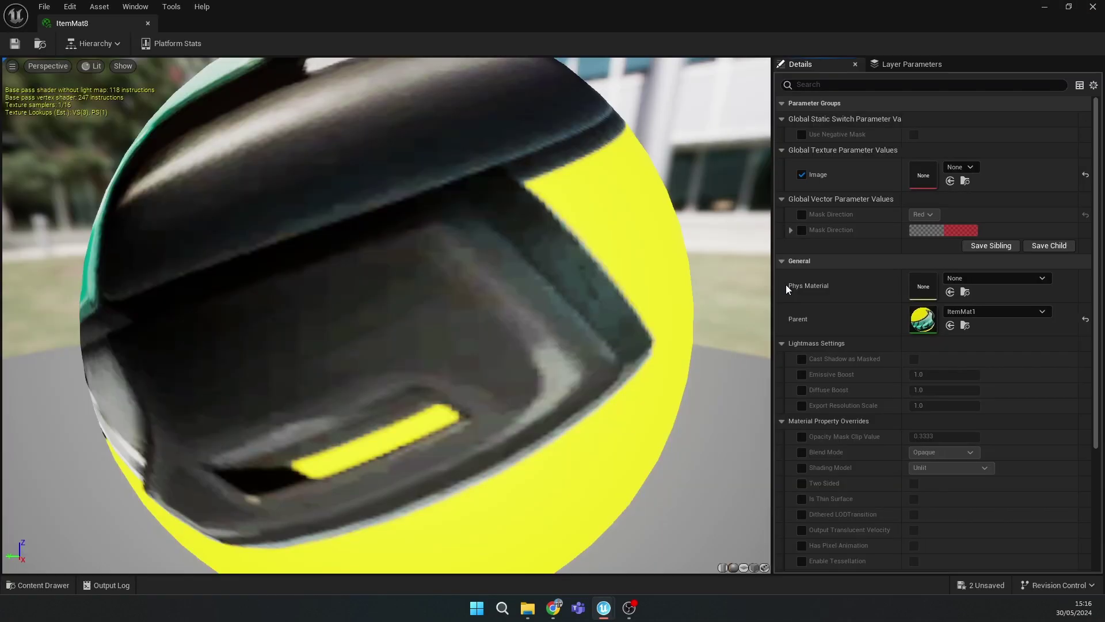
click(969, 167)
text(dmr)
scroll(1010, 394, down, 5)
click(1010, 397)
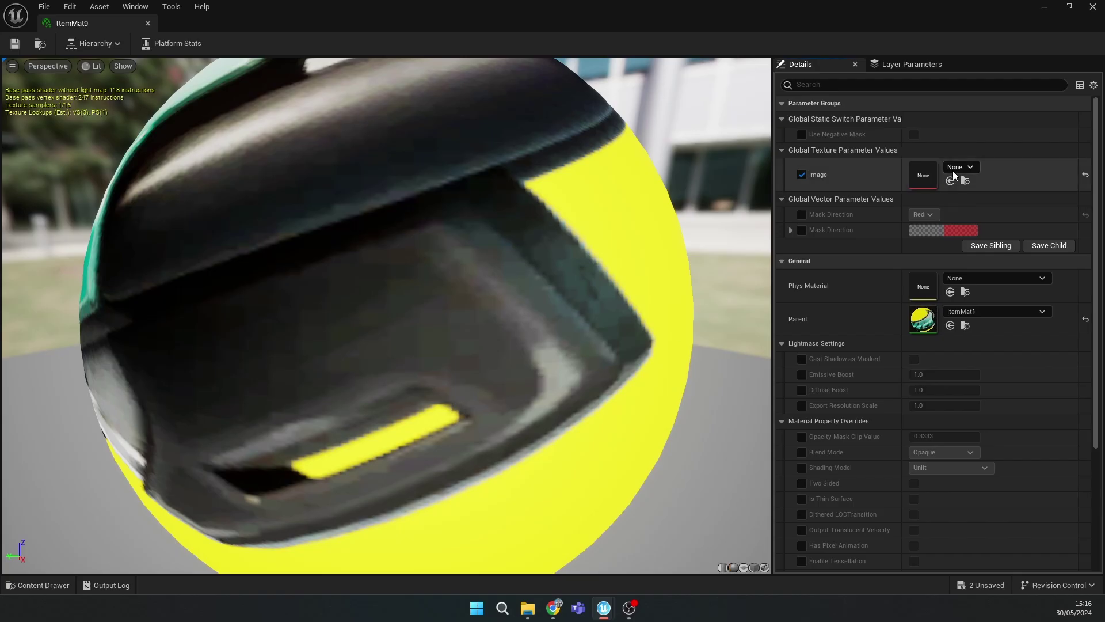
Assign Image textures to ItemMat9 and ItemMat10, using the search "bann" for ItemMat10
click(960, 167)
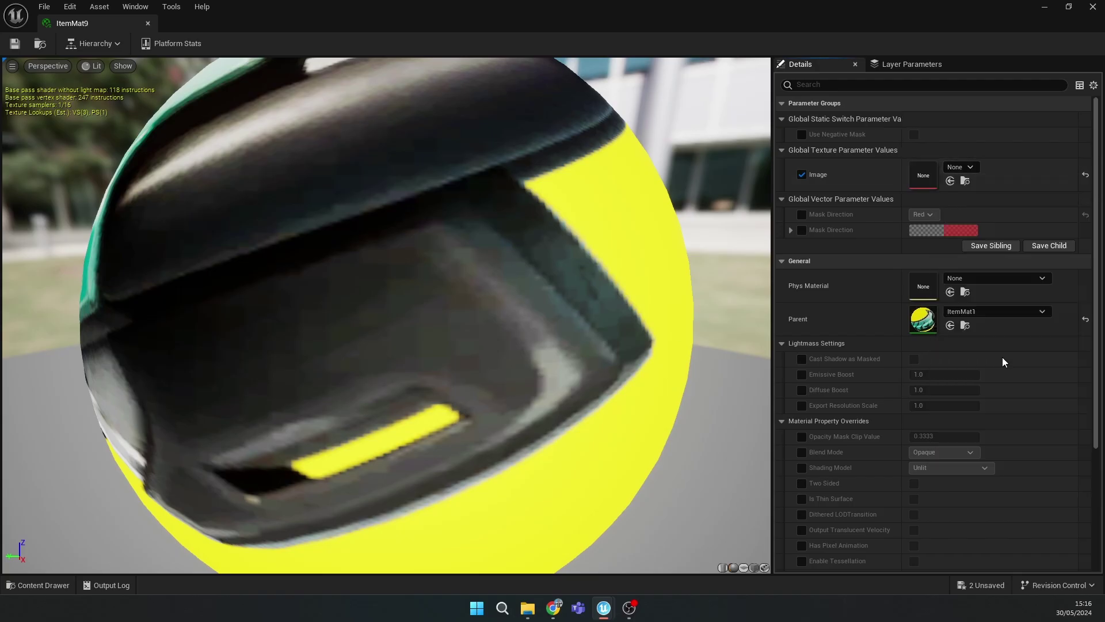
click(979, 345)
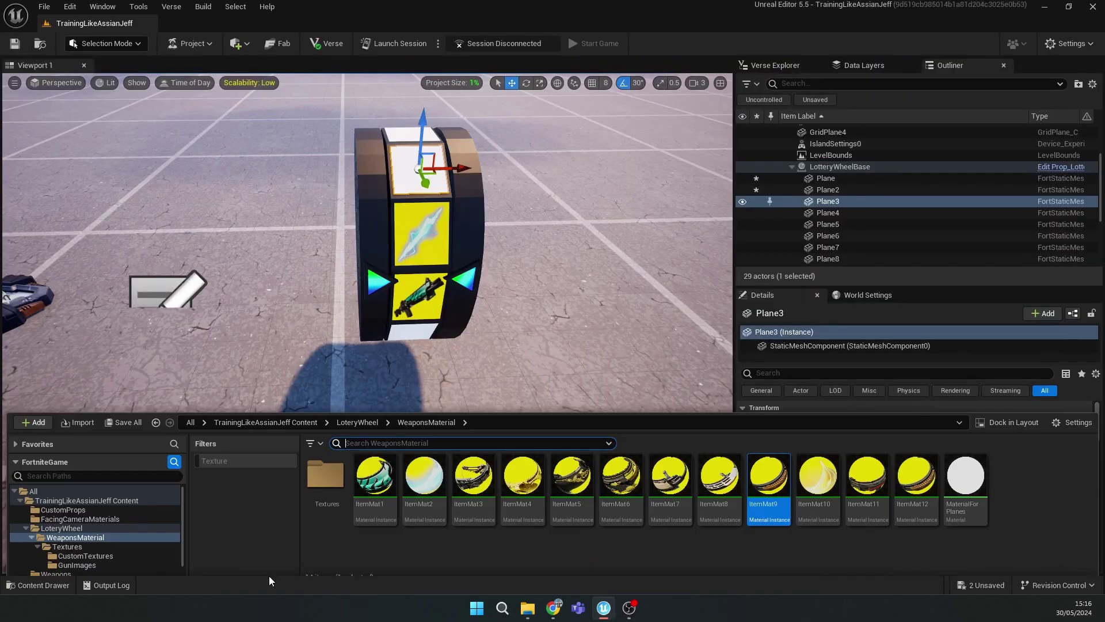
double_click(816, 481)
click(960, 167)
text(bann)
click(979, 345)
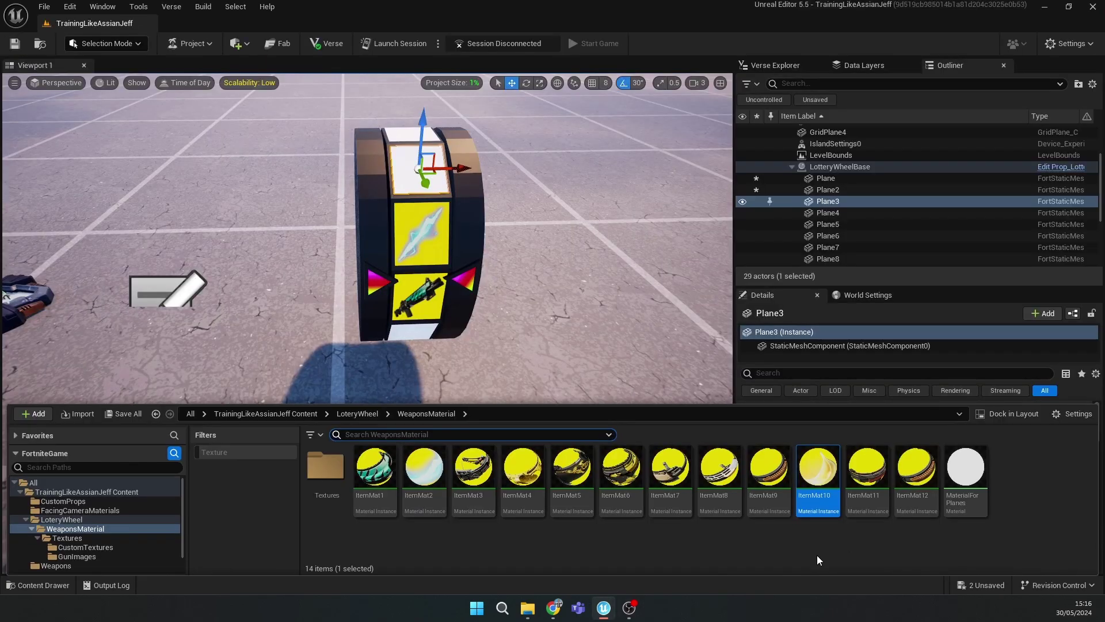
Open ItemMat11 and assign a shotgun texture as its Image, searching the textures for "shot"
double_click(817, 460)
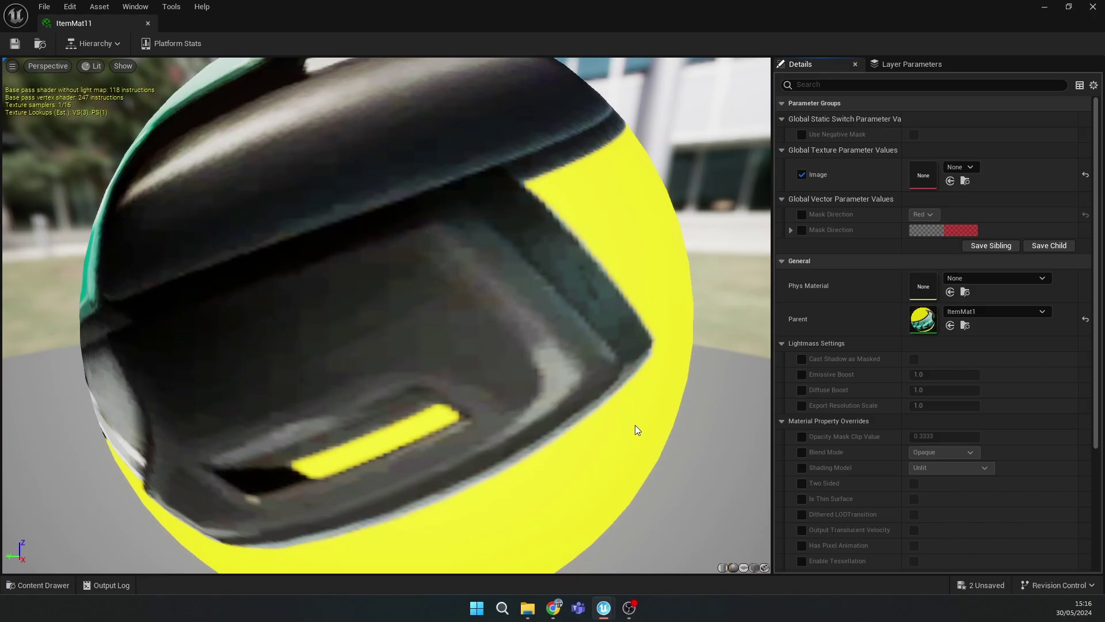
click(960, 167)
text(shot)
click(979, 377)
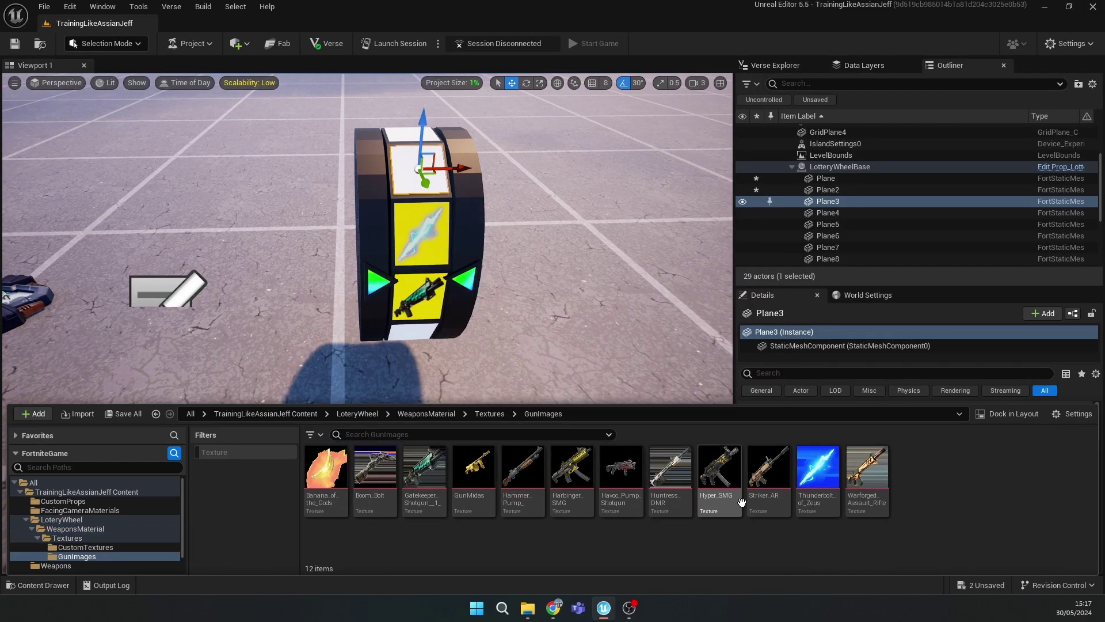
Open ItemMat12 from the WeaponsMaterial folder, enable its Image parameter, assign a weapon texture to it, and close the editor
click(81, 511)
click(74, 528)
double_click(923, 468)
click(802, 175)
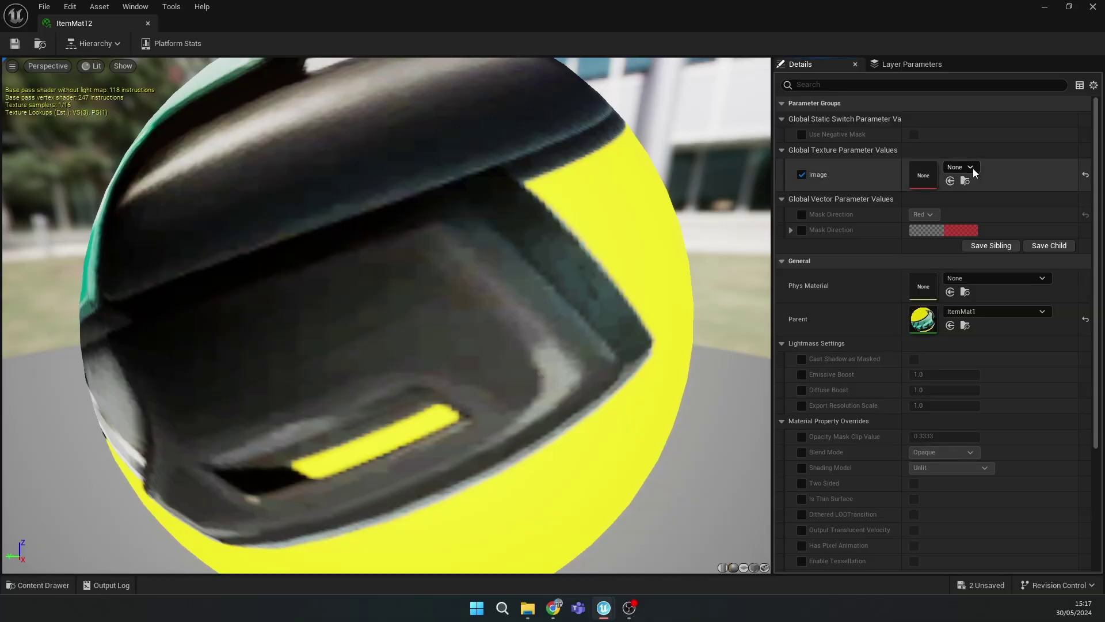
click(973, 168)
click(979, 377)
click(1092, 6)
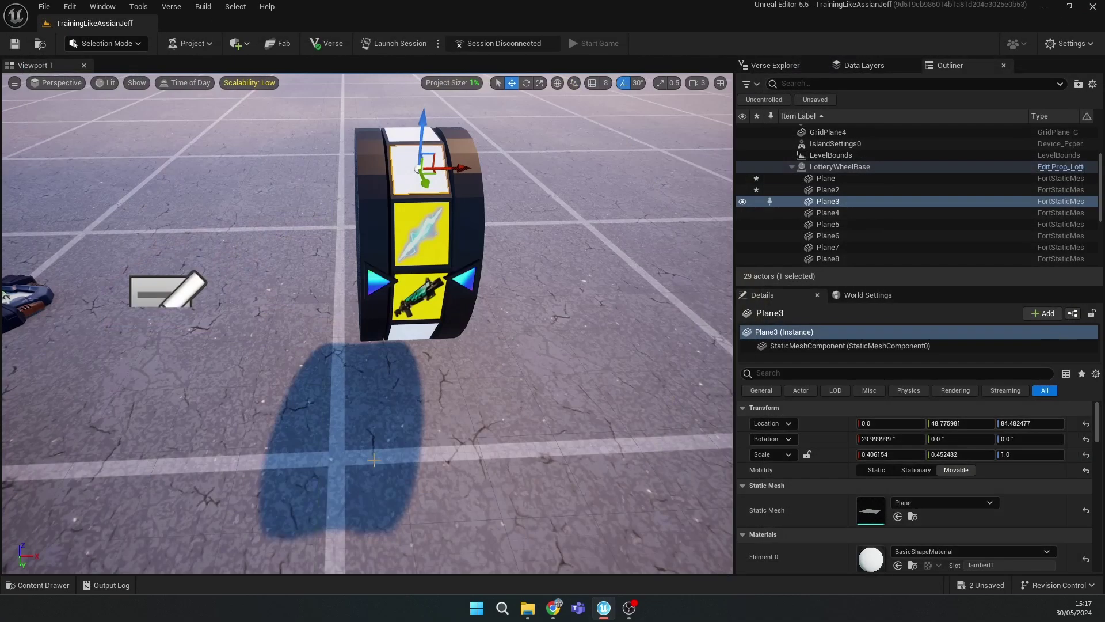
Apply ItemMat3 to Plane3 and the other item materials to the remaining blank planes around the wheel
click(15, 586)
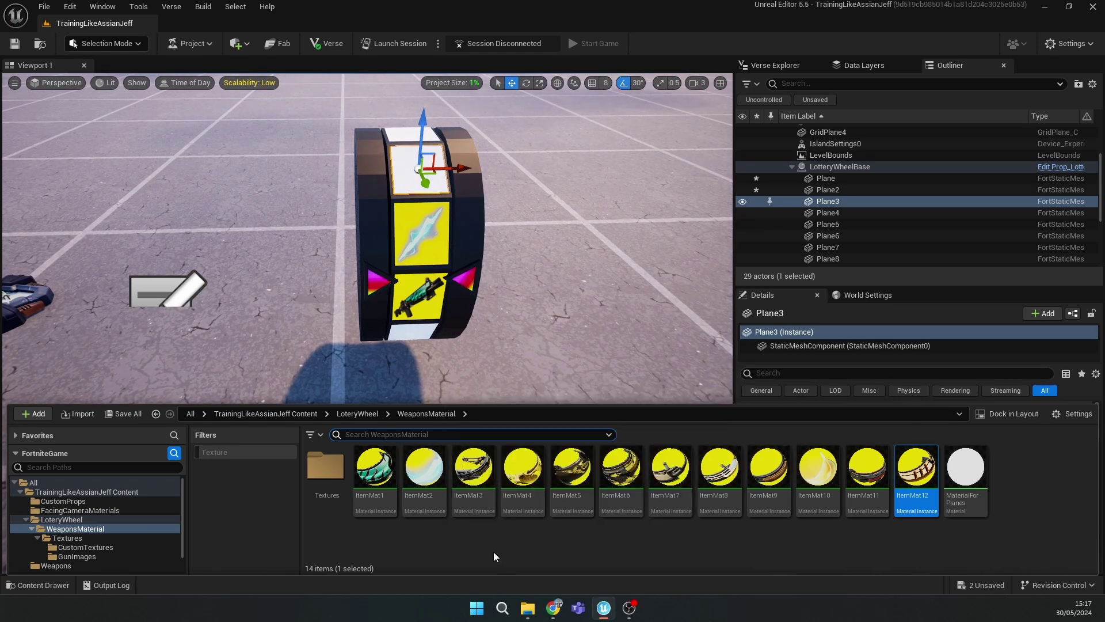
drag(481, 495, 411, 175)
right_drag(469, 299, 628, 345)
key(w)
key(s)
key(ctrl+space)
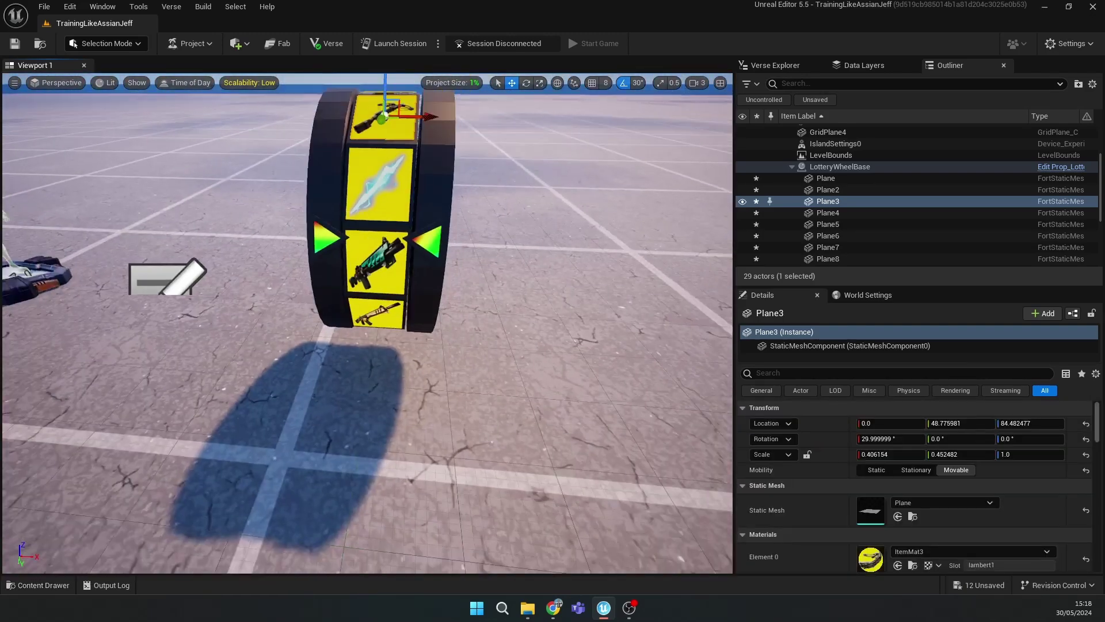
Open ItemMat1 and shrink its editor to a floating window beside the lottery wheel
key(d)
right_drag(518, 323, 198, 302)
click(342, 346)
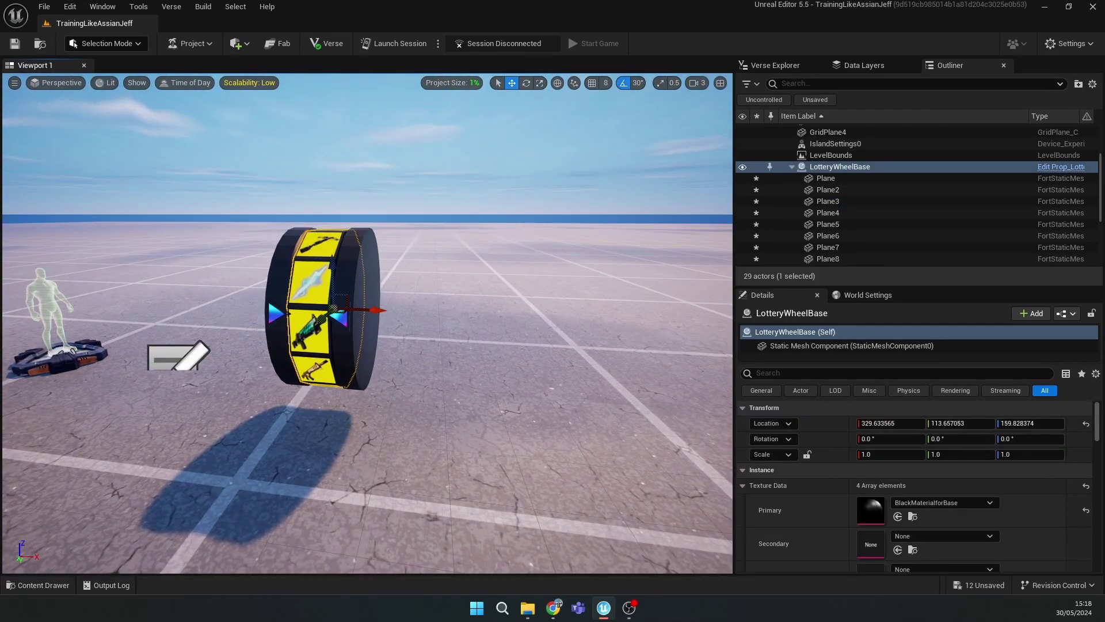
click(67, 589)
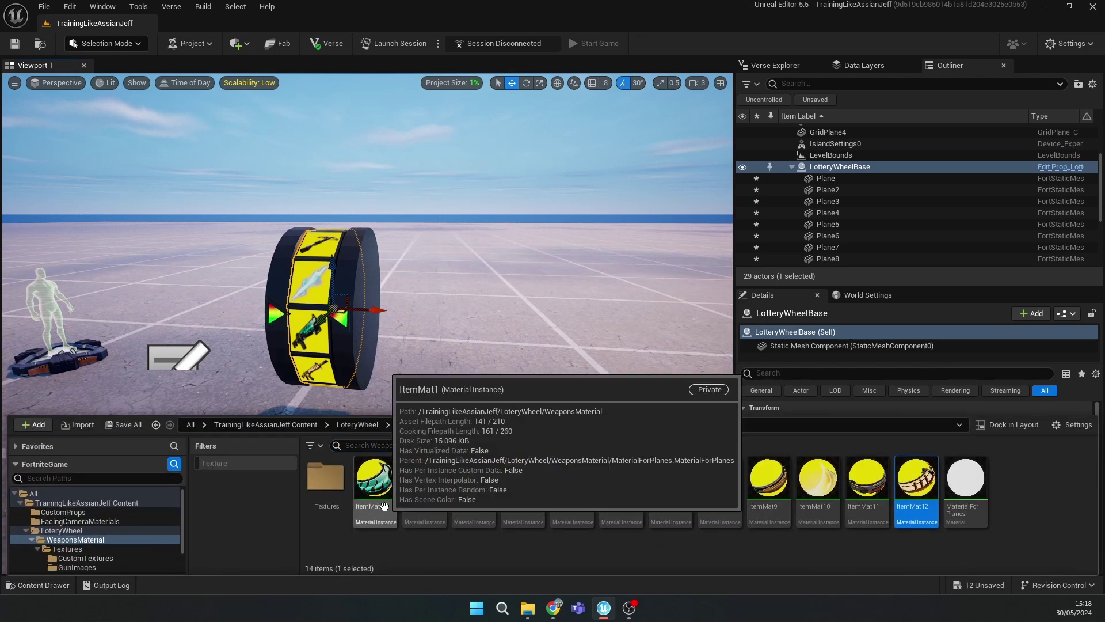
double_click(375, 478)
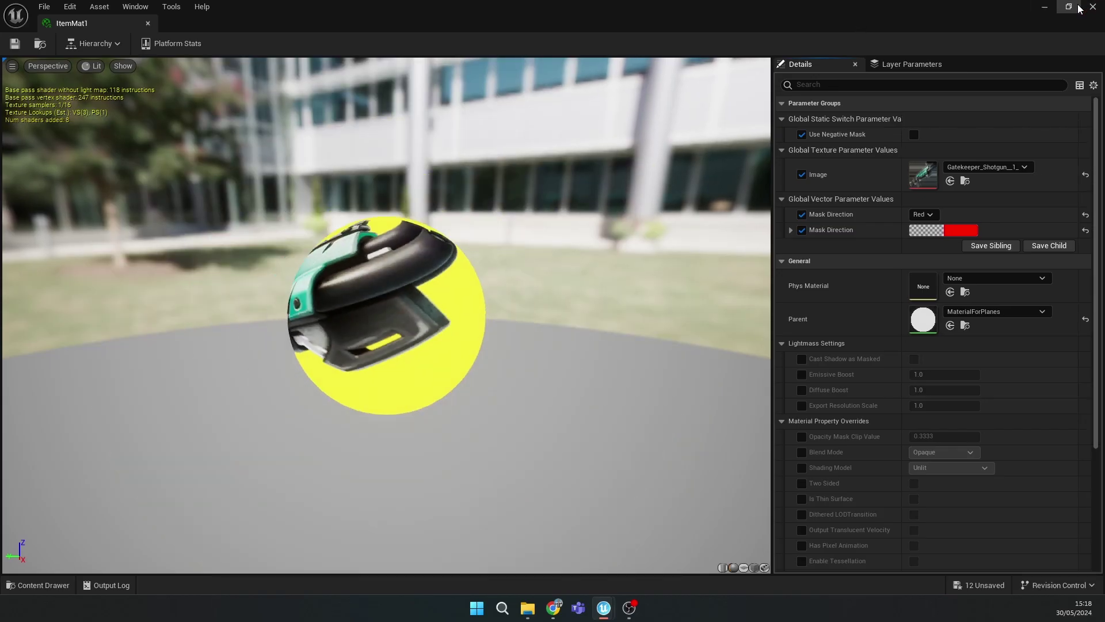
click(1079, 7)
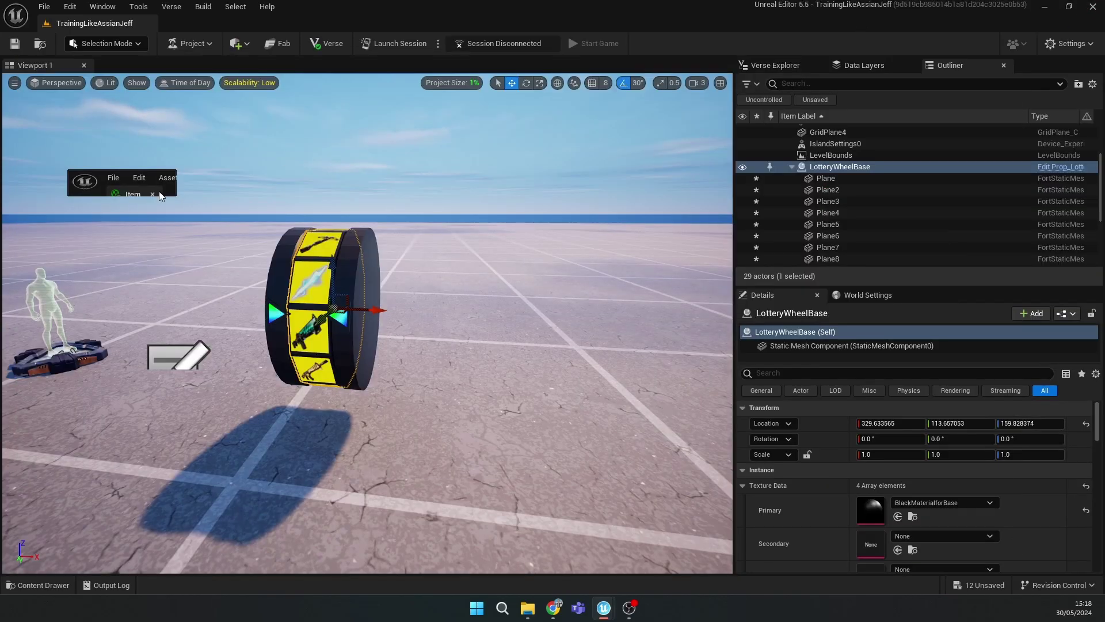
drag(177, 180, 266, 182)
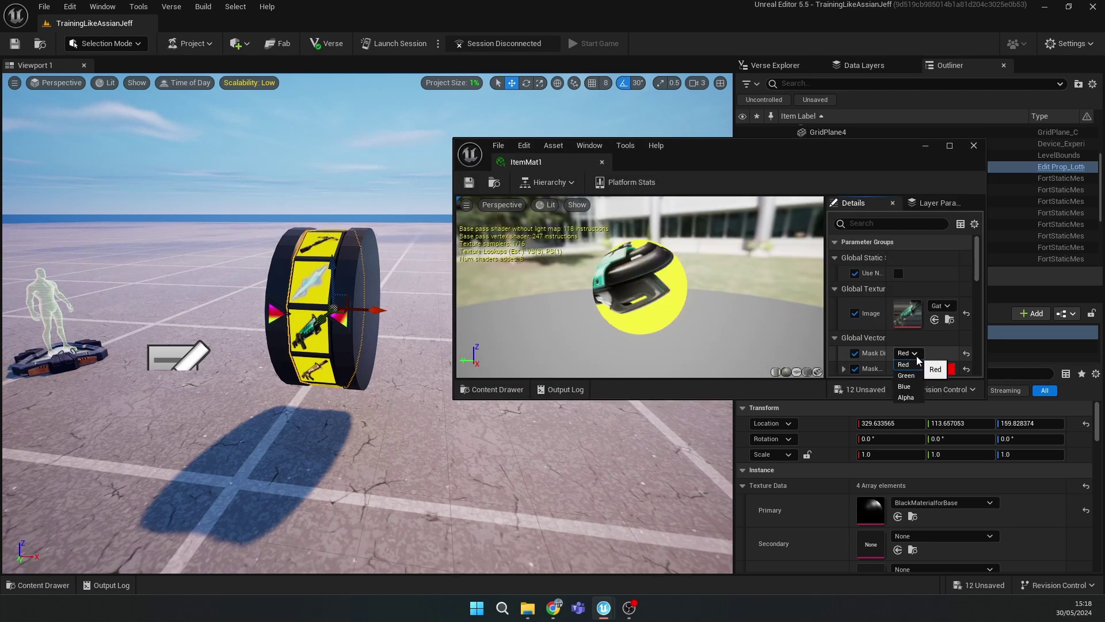
Try the Green and Blue options for ItemMat1's Mask Direction and return it to Red
click(914, 376)
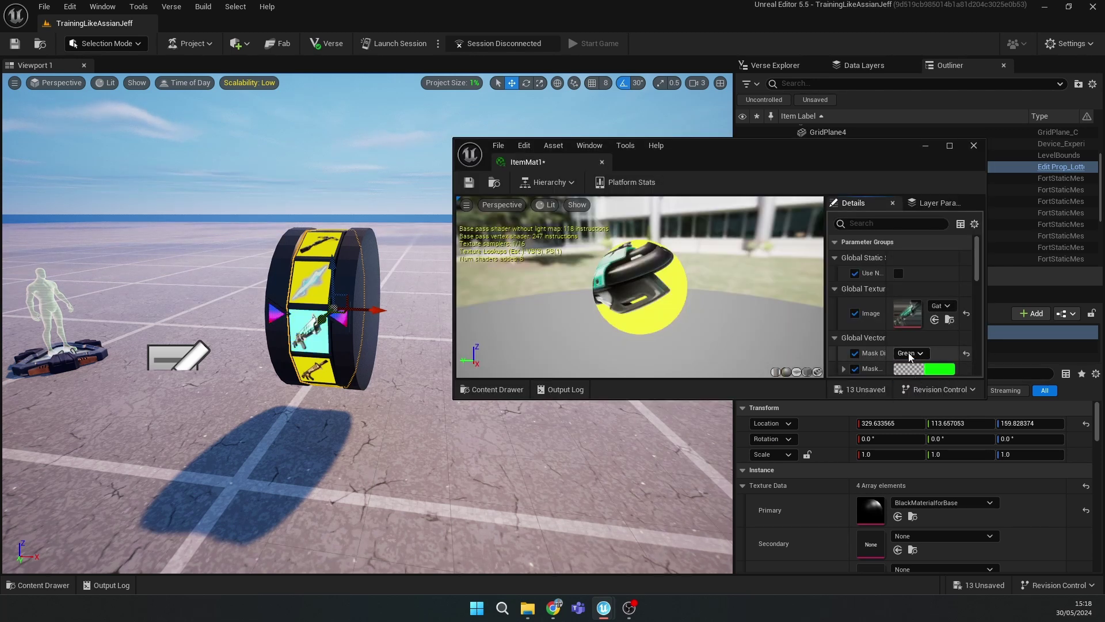
click(908, 378)
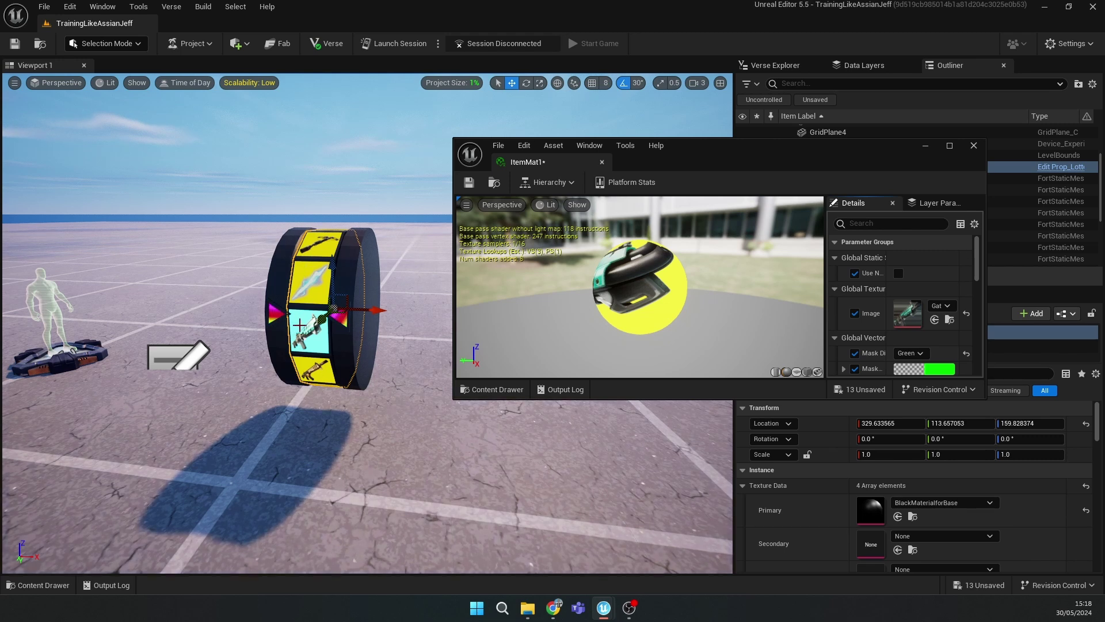
click(908, 354)
click(903, 386)
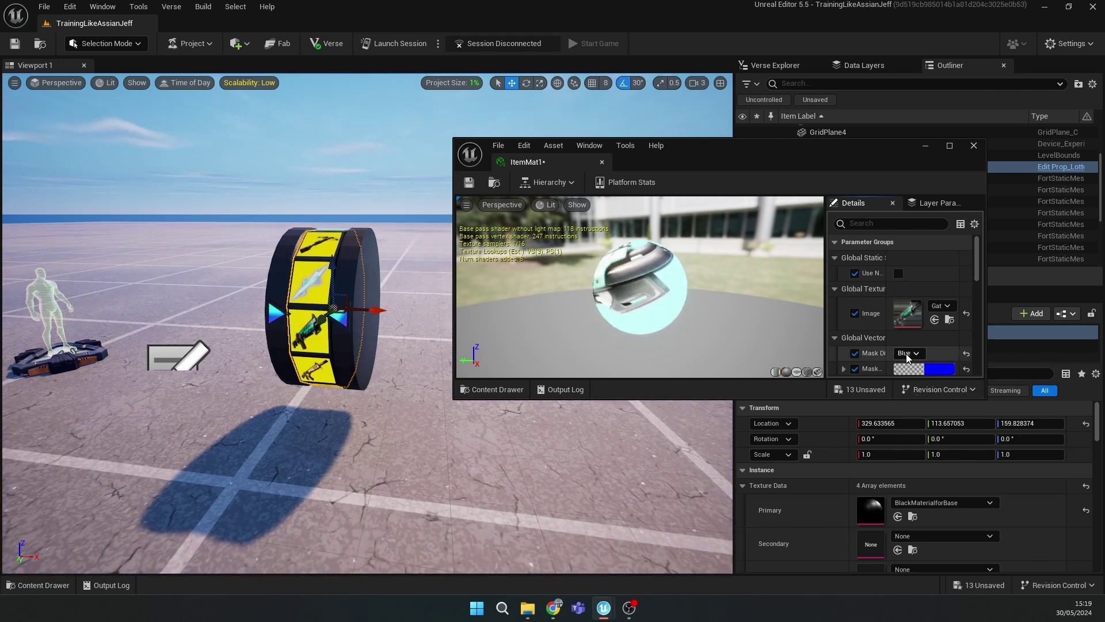
click(907, 354)
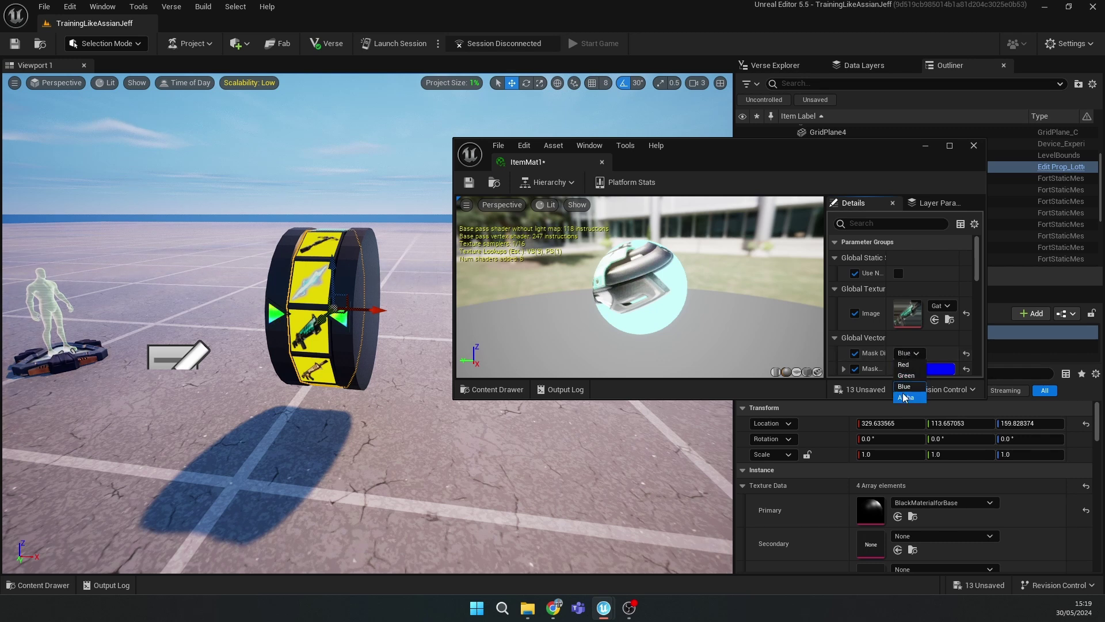
click(903, 366)
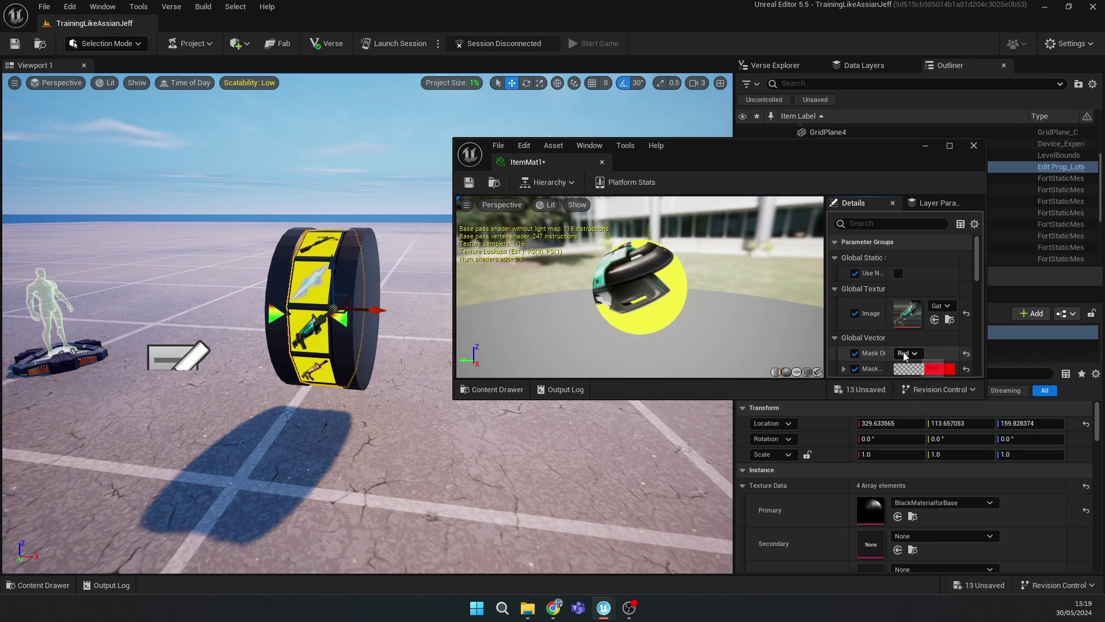
Set ItemMat1's Mask Direction to Green, save the material instance and close its editor
click(903, 356)
click(906, 376)
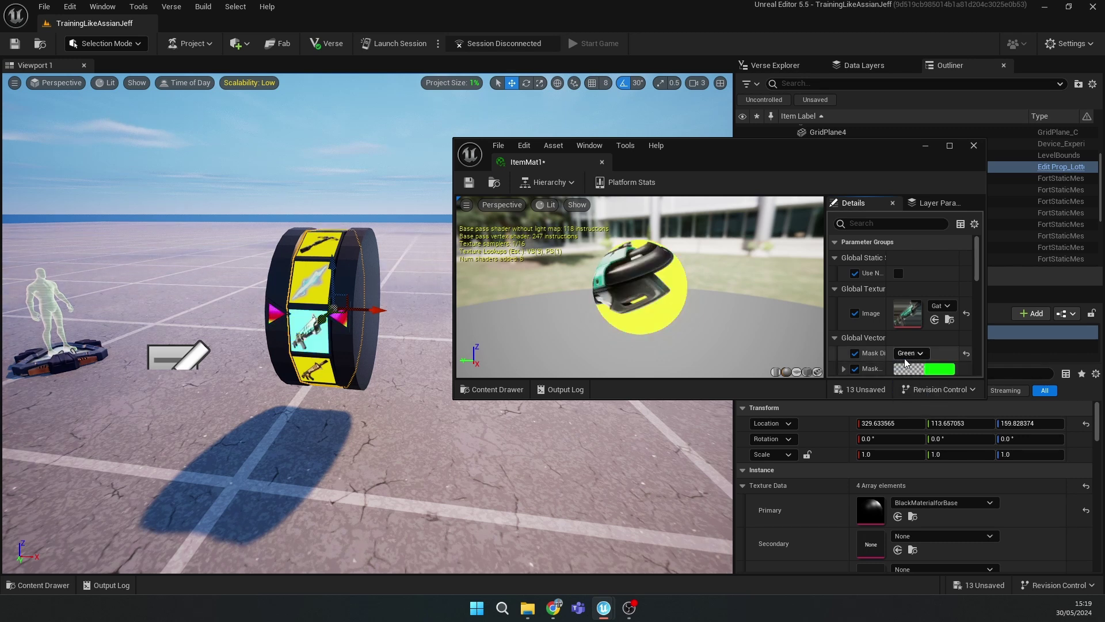
click(905, 354)
click(912, 357)
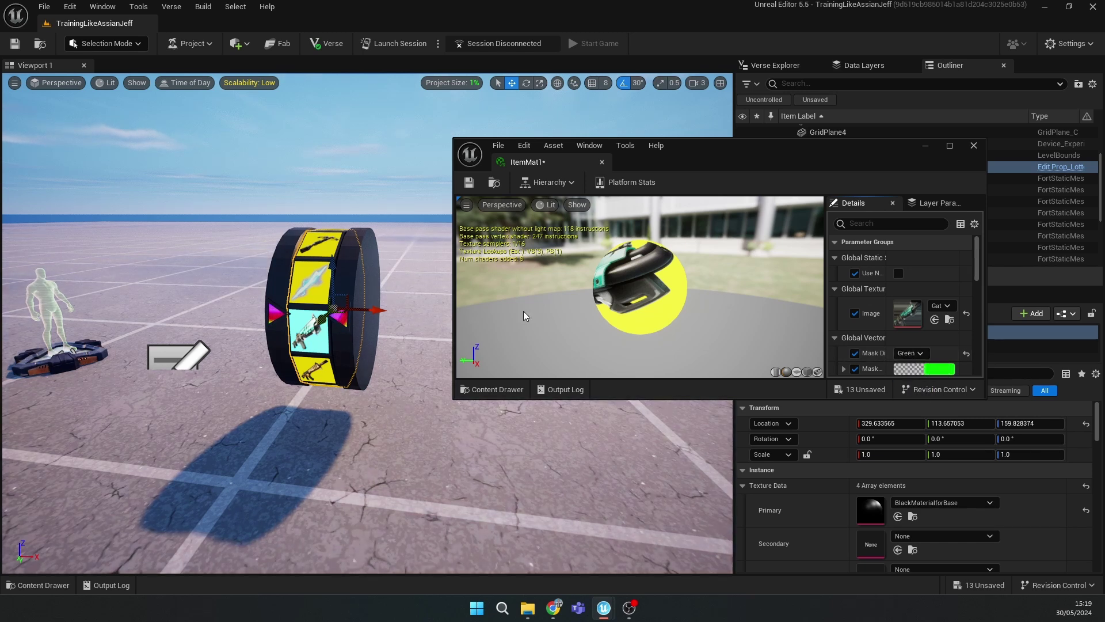
click(467, 183)
click(973, 146)
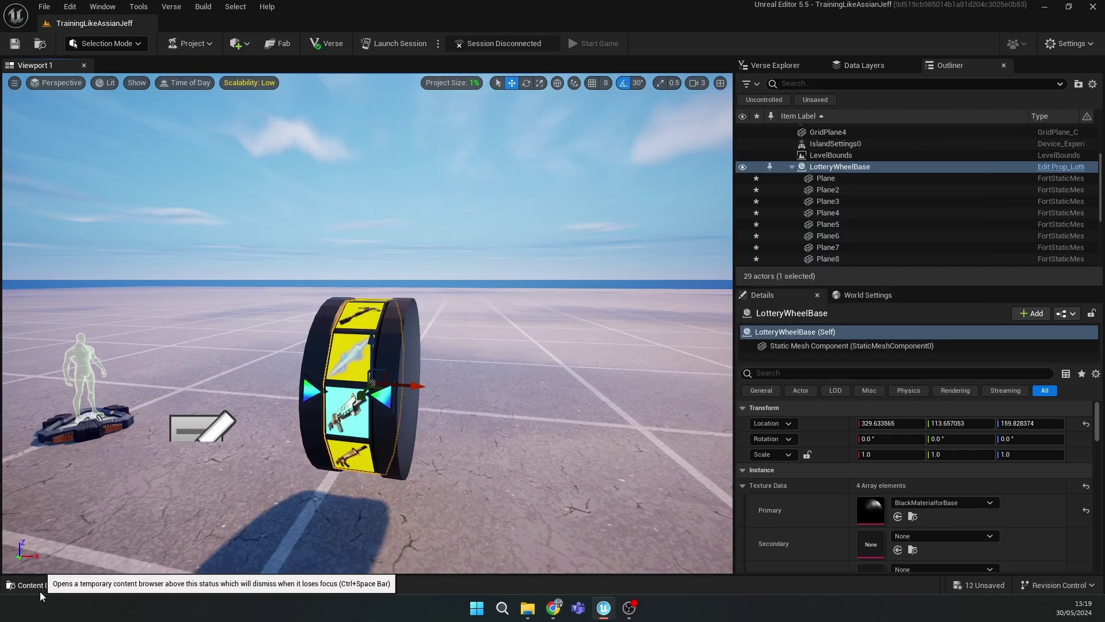
Reopen ItemMat1 and try Use Negative Mask on and off while viewing the opposite side of the wheel
click(40, 586)
double_click(373, 478)
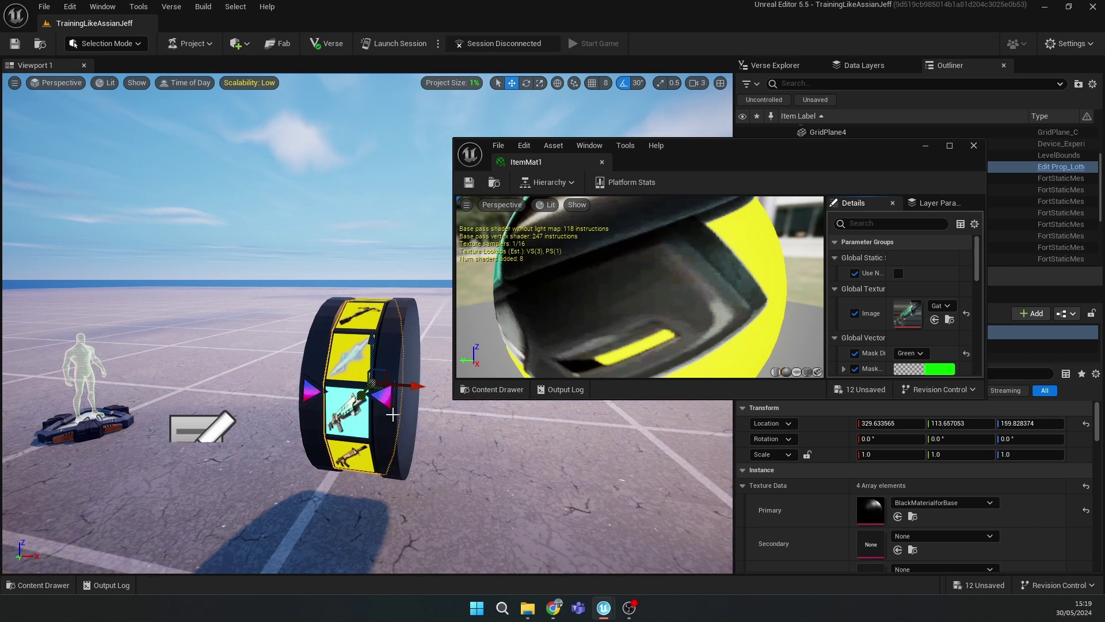
key(d)
right_drag(385, 413, 124, 430)
key(w)
key(s)
right_drag(236, 259, 215, 259)
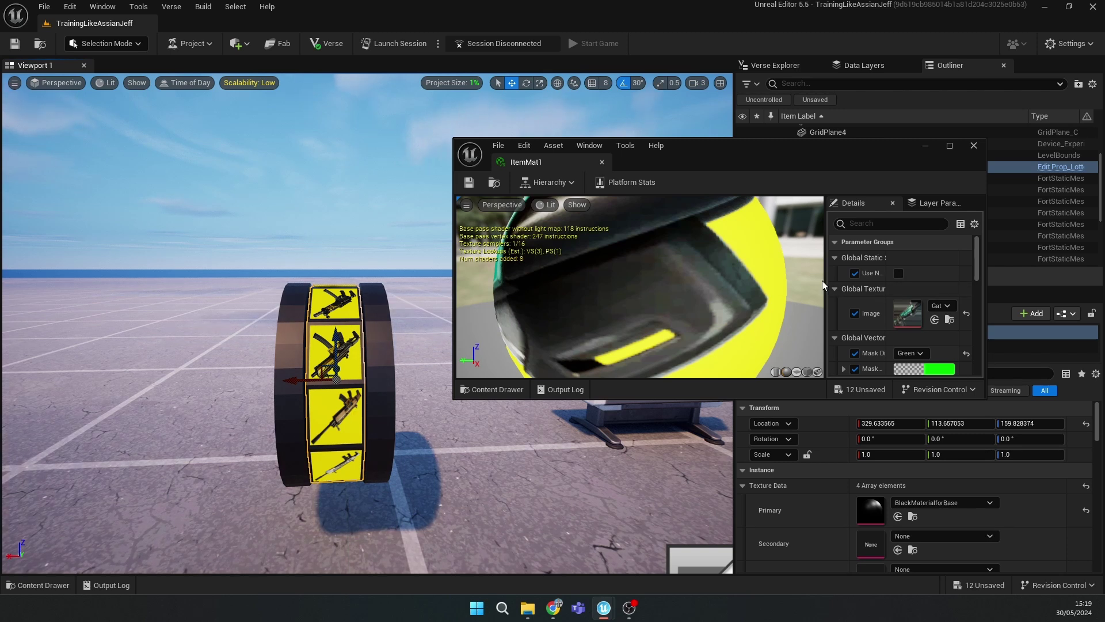
click(898, 273)
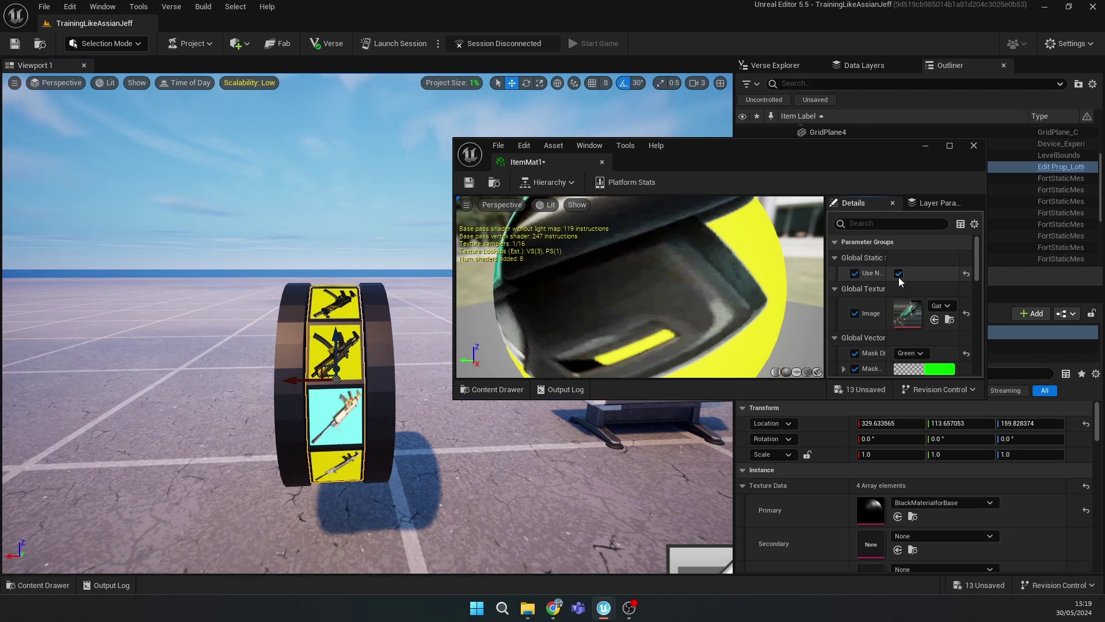
click(899, 278)
Check the highlighted planes from several sides of the wheel, then save ItemMat1 and close its editor
right_drag(464, 469, 633, 461)
right_drag(334, 477, 389, 475)
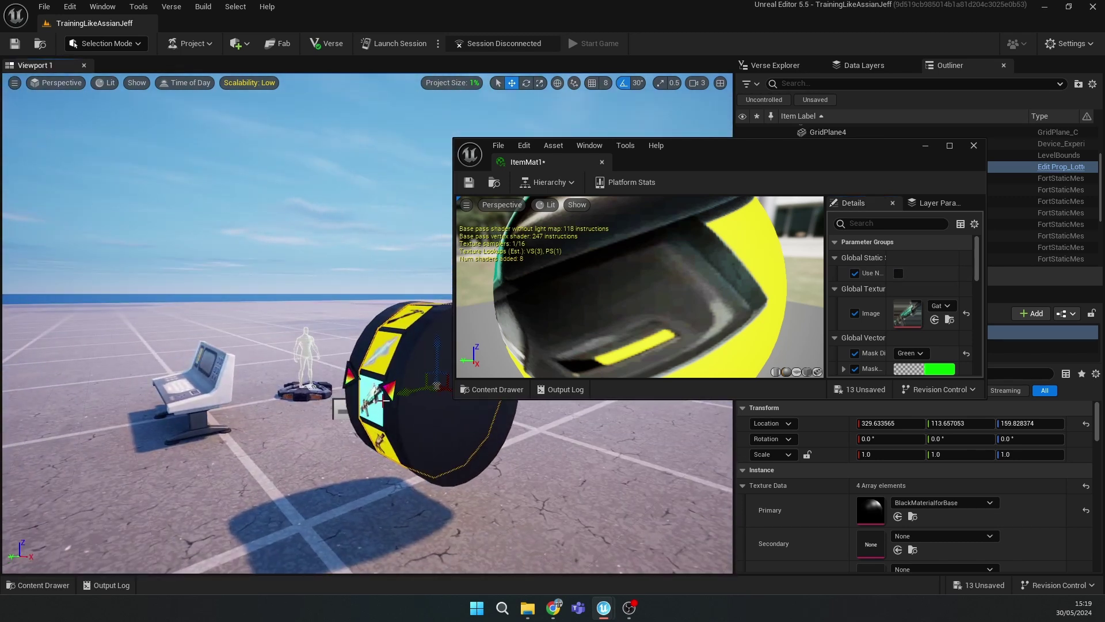
right_drag(379, 402, 236, 340)
right_drag(406, 345, 372, 342)
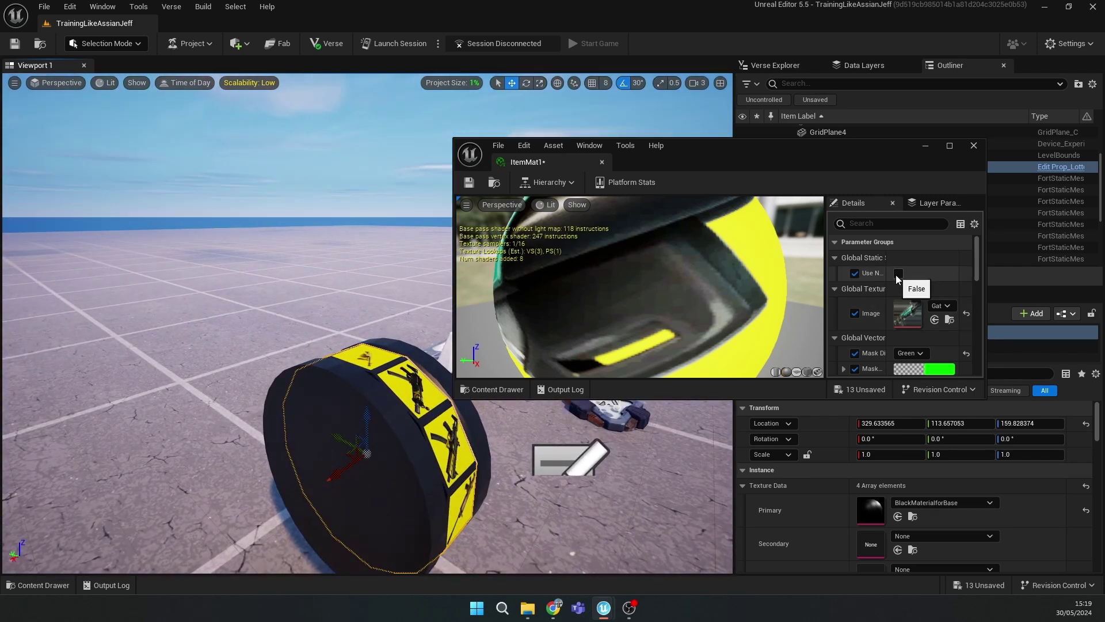
right_drag(403, 380, 495, 309)
right_drag(582, 425, 581, 424)
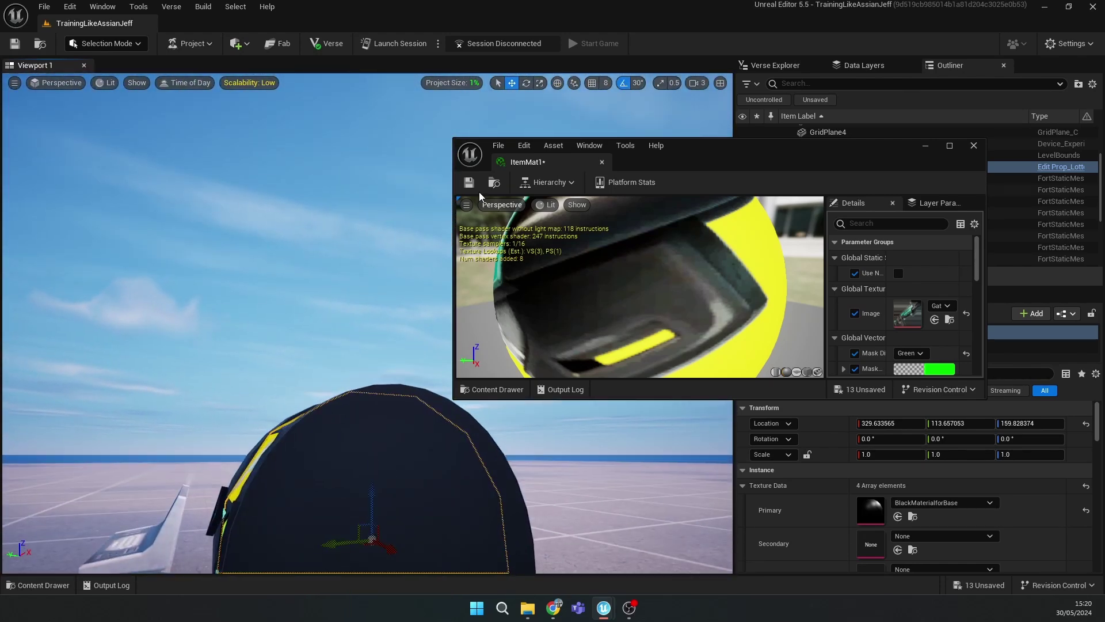
click(468, 182)
click(974, 145)
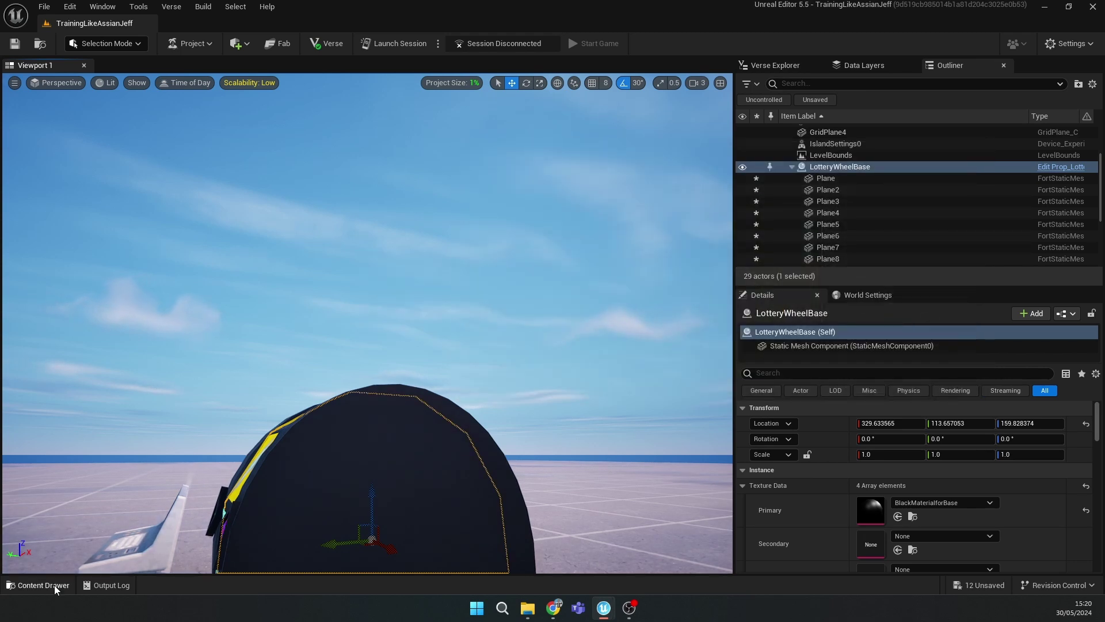
Open the MaterialForPlanes material from the WeaponsMaterial folder in a maximized editor
right_drag(384, 468, 489, 538)
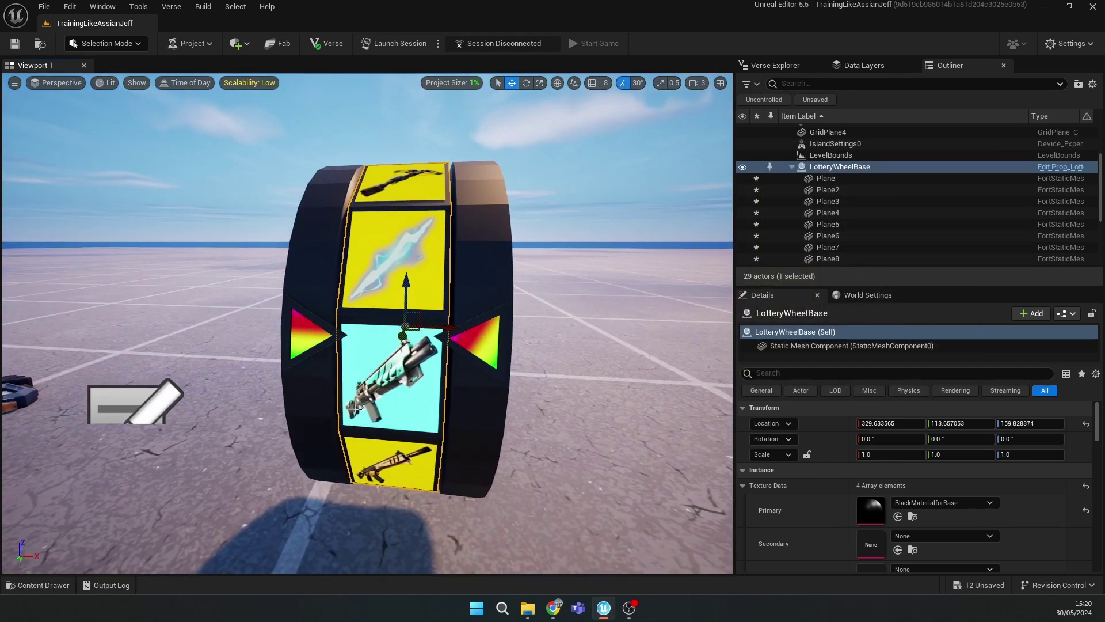
click(40, 584)
click(978, 499)
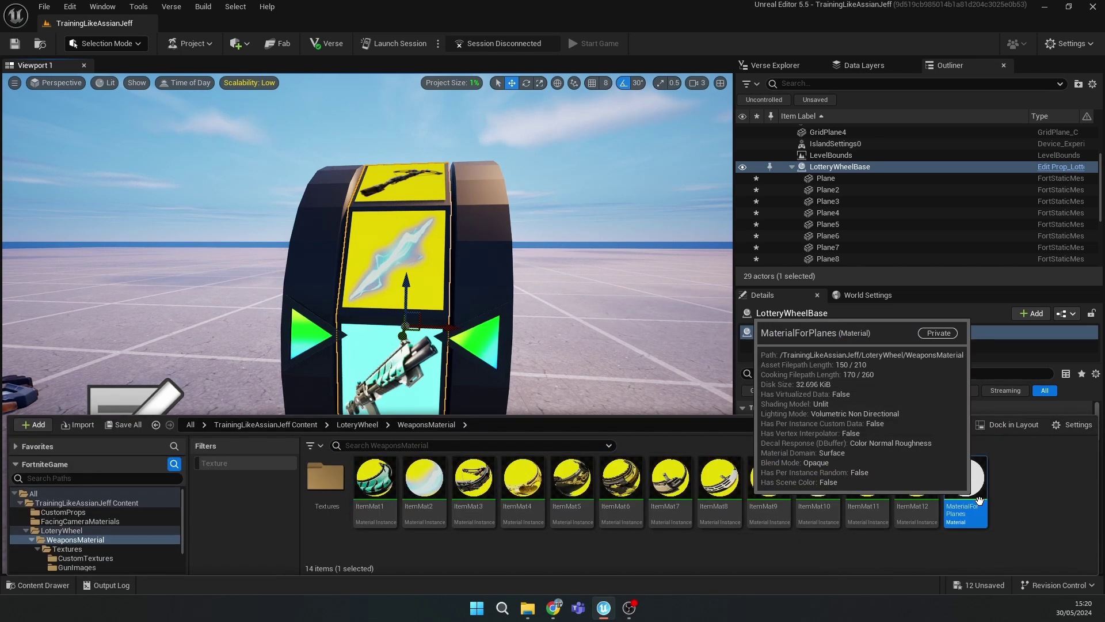
double_click(979, 498)
click(950, 140)
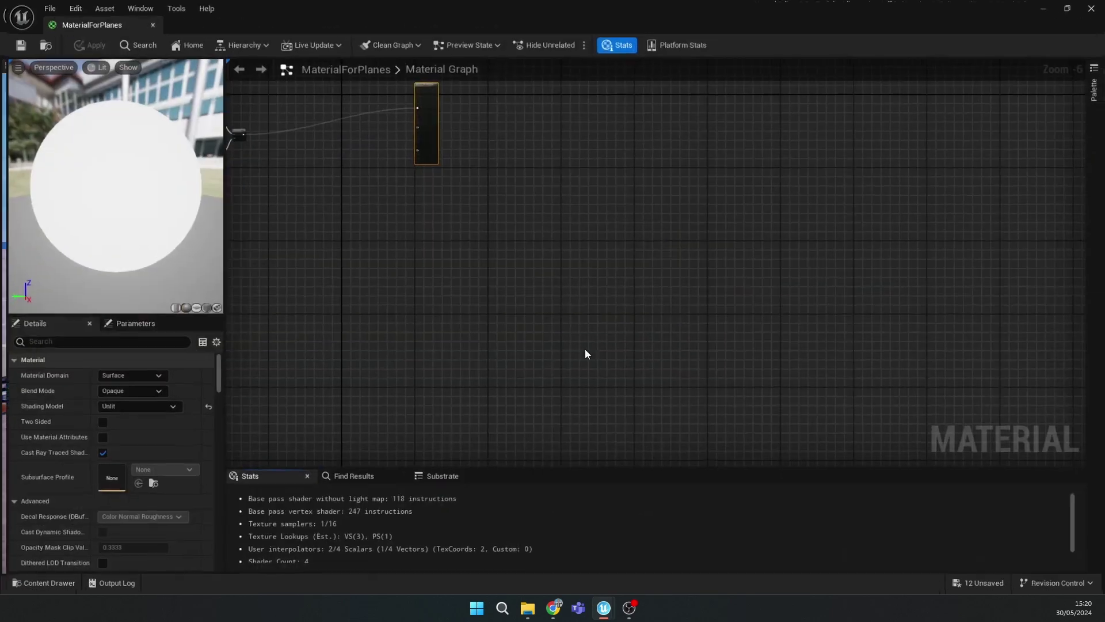
Locate the background colour constants in the MaterialForPlanes graph and select the teal one
right_drag(443, 218, 706, 271)
scroll(690, 256, up, 4)
right_drag(676, 199, 725, 382)
scroll(623, 317, up, 1)
right_drag(623, 317, 886, 360)
right_drag(553, 360, 884, 378)
right_drag(541, 377, 755, 363)
right_drag(507, 371, 762, 336)
scroll(579, 316, down, 2)
right_drag(578, 320, 516, 415)
click(554, 270)
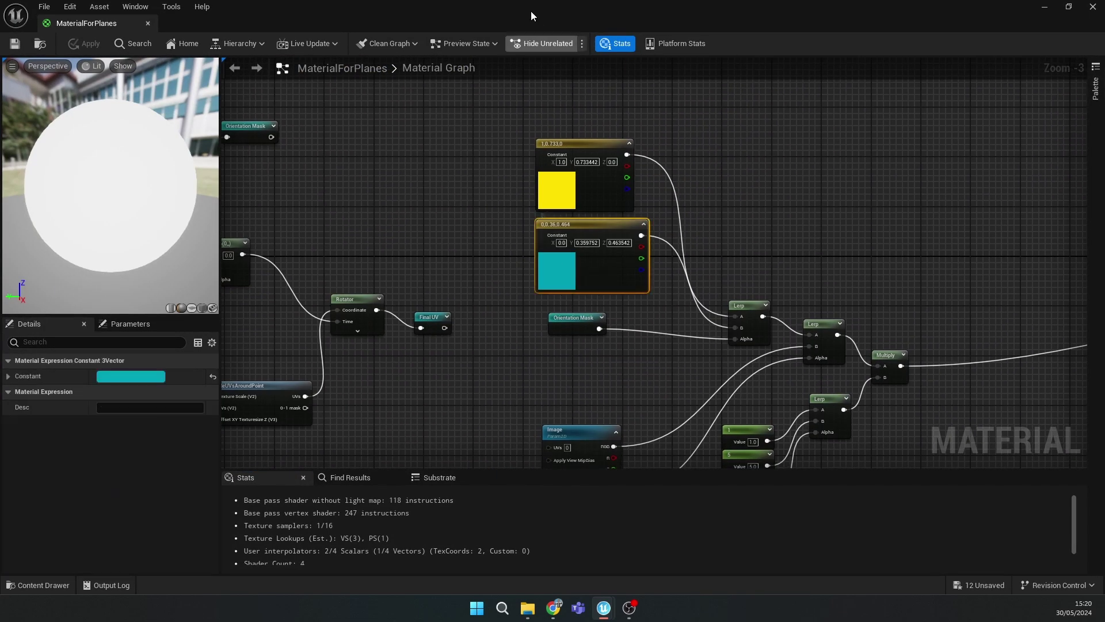
Compare the material's yellow and teal colour constants with the wheel's planes, then examine the neighbouring nodes in the graph
drag(527, 8, 789, 122)
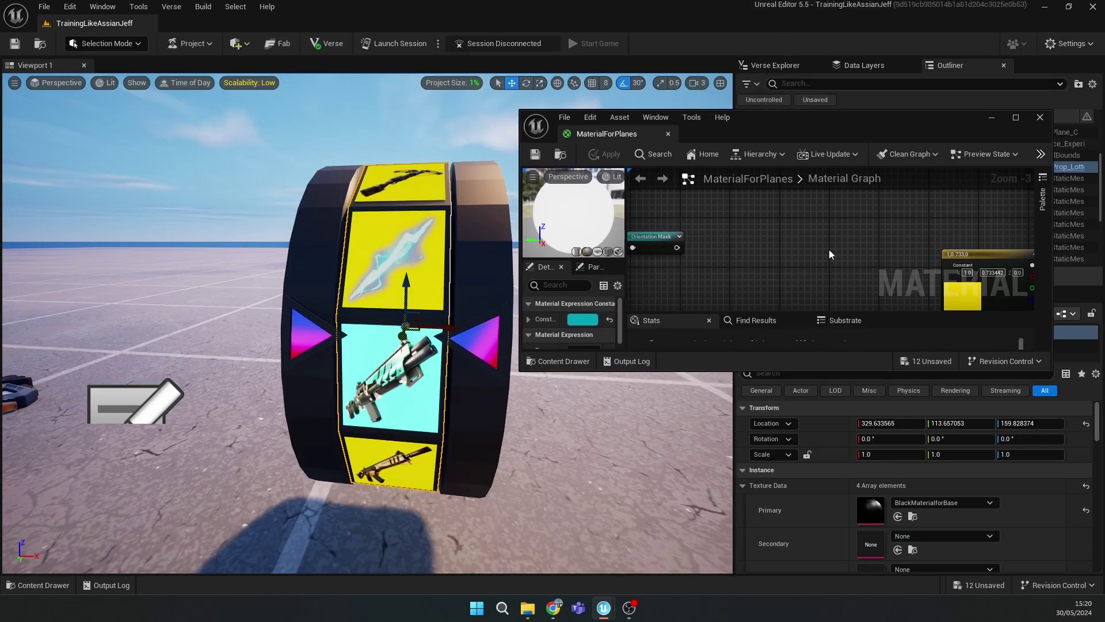
click(1016, 118)
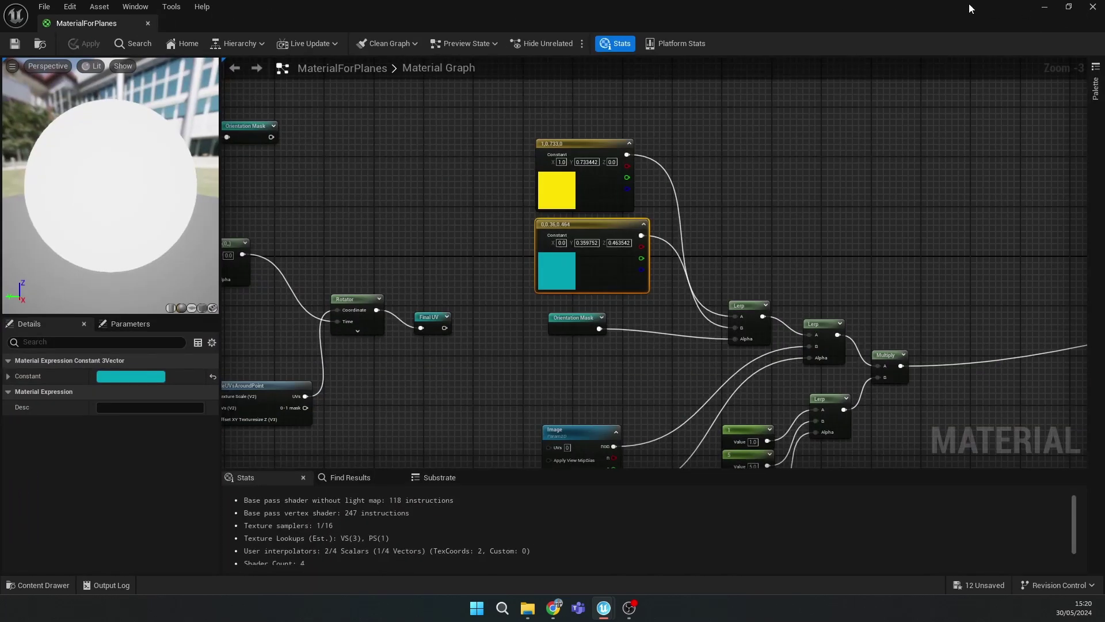
drag(968, 9, 934, 185)
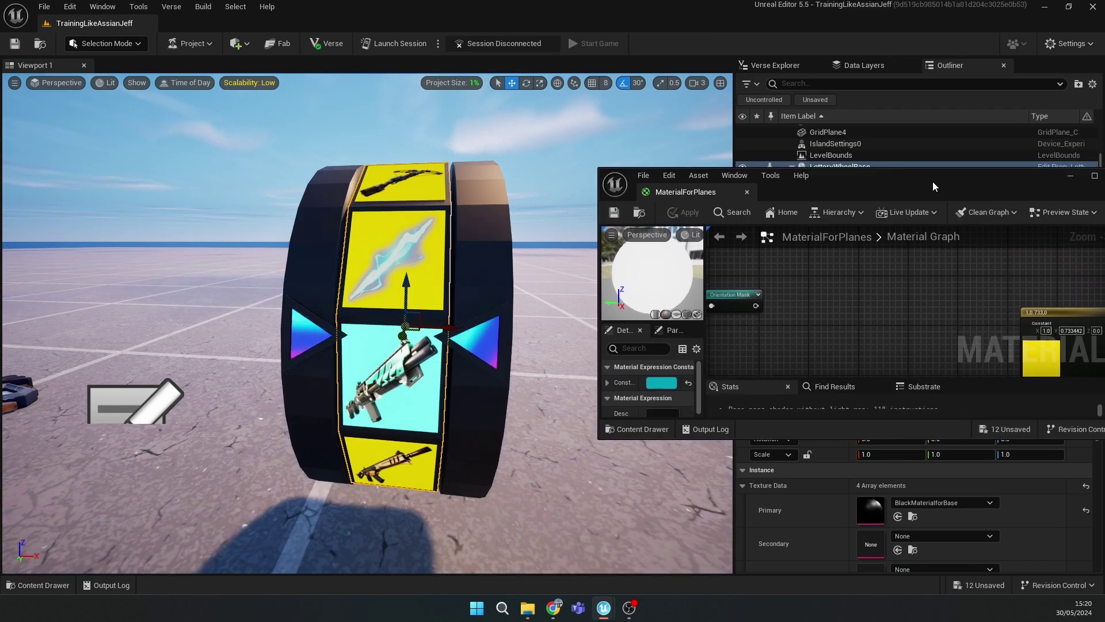
click(953, 171)
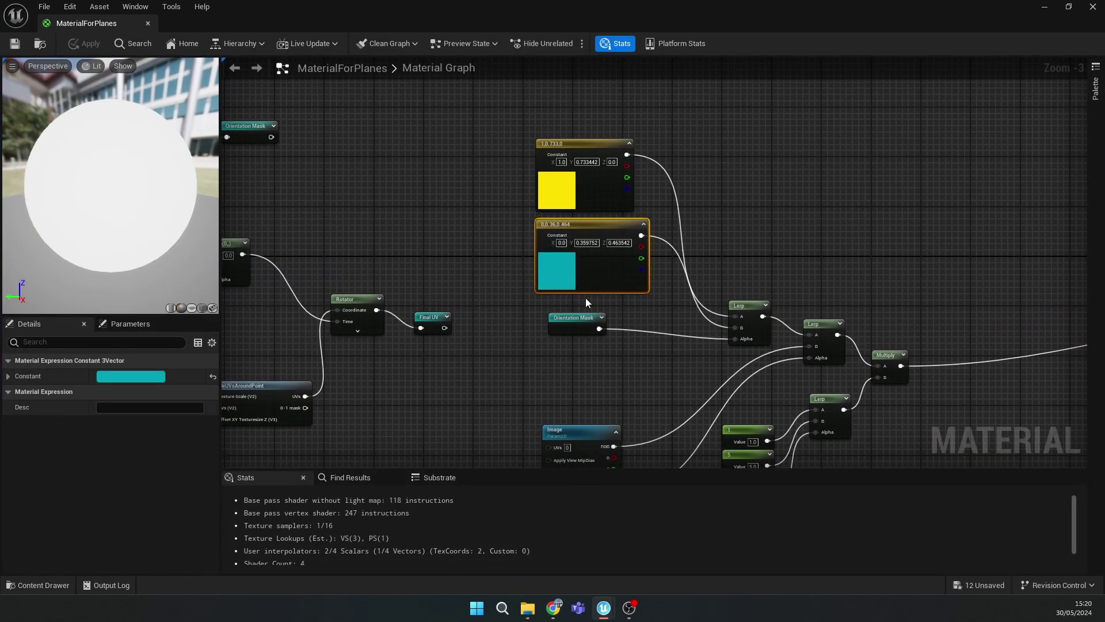
right_drag(540, 237, 668, 215)
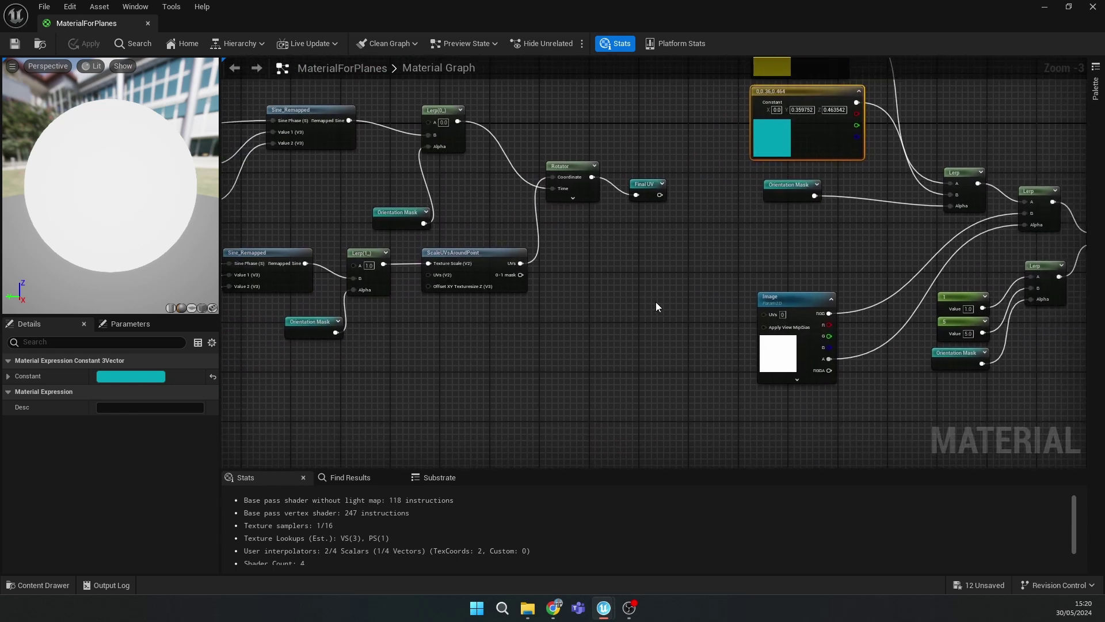
Add a Final UV named reroute, connect it to the Image texture's UVs in MaterialForPlanes, apply the change and close the editor
click(674, 311)
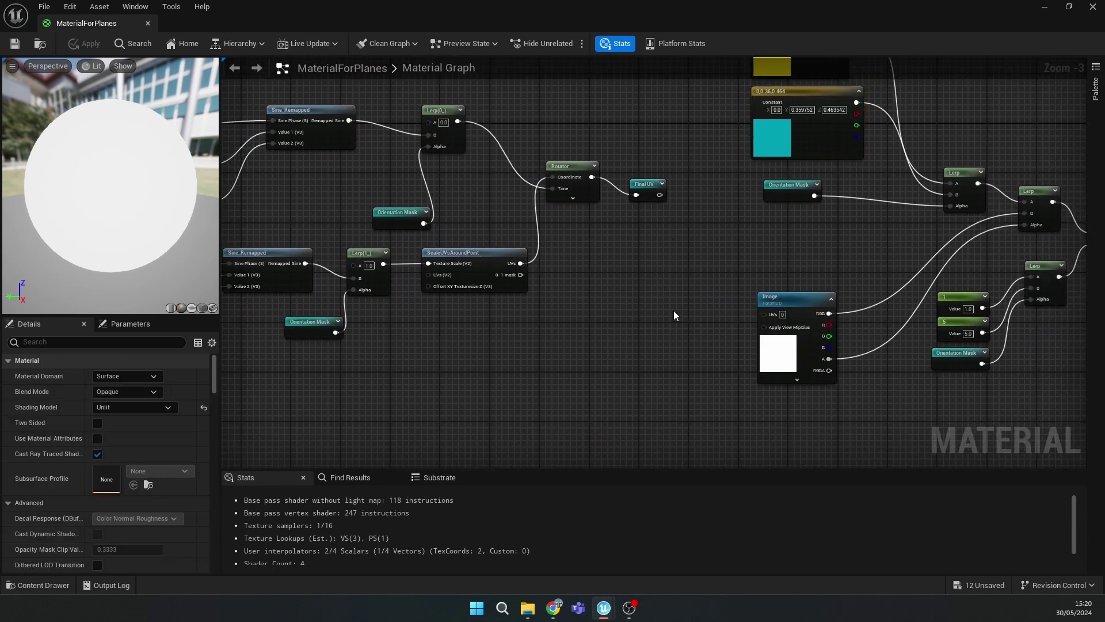
right_click(675, 314)
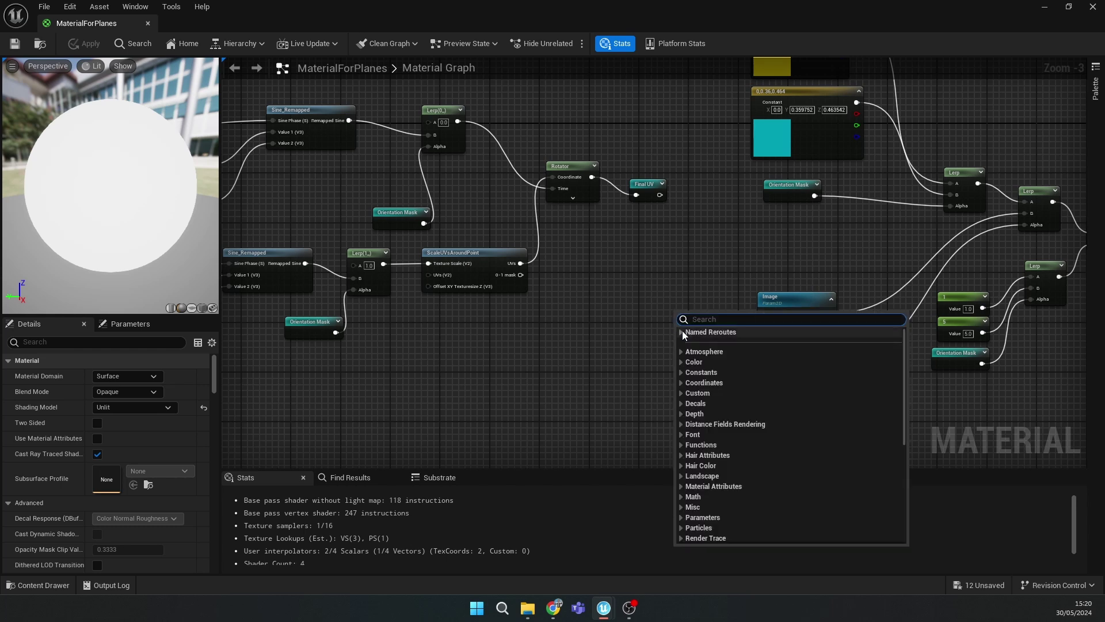
click(682, 331)
click(707, 347)
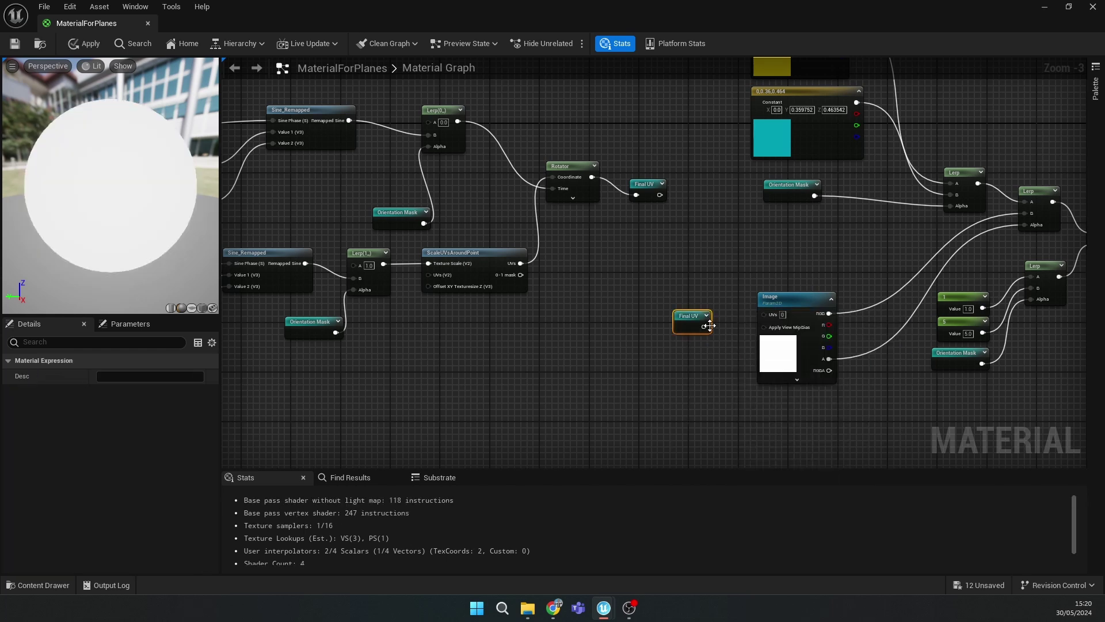
drag(709, 326, 764, 314)
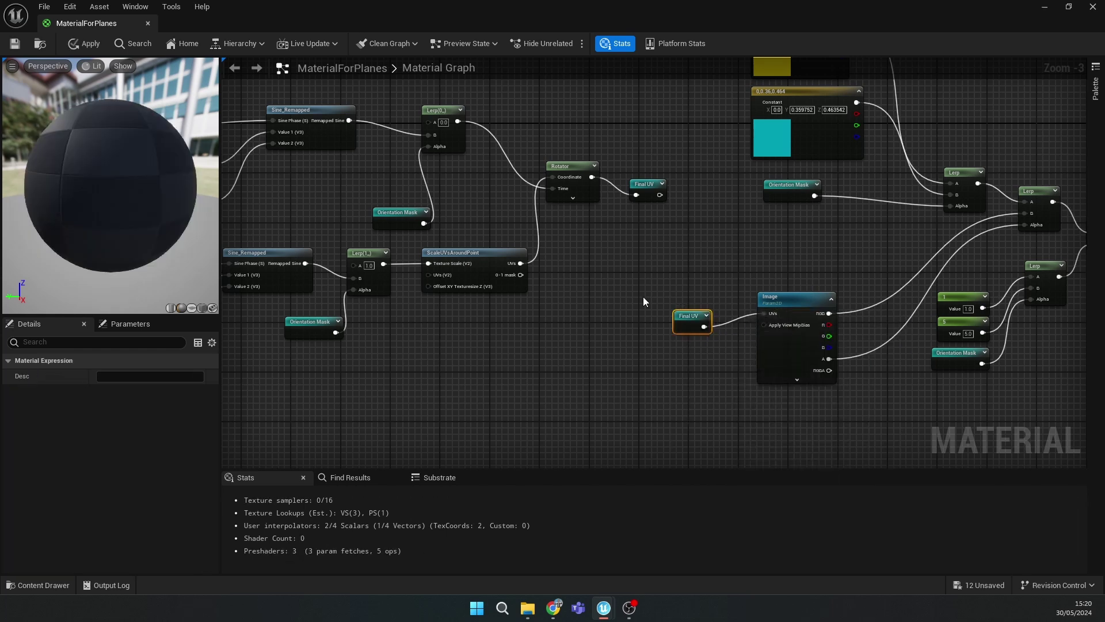
click(88, 47)
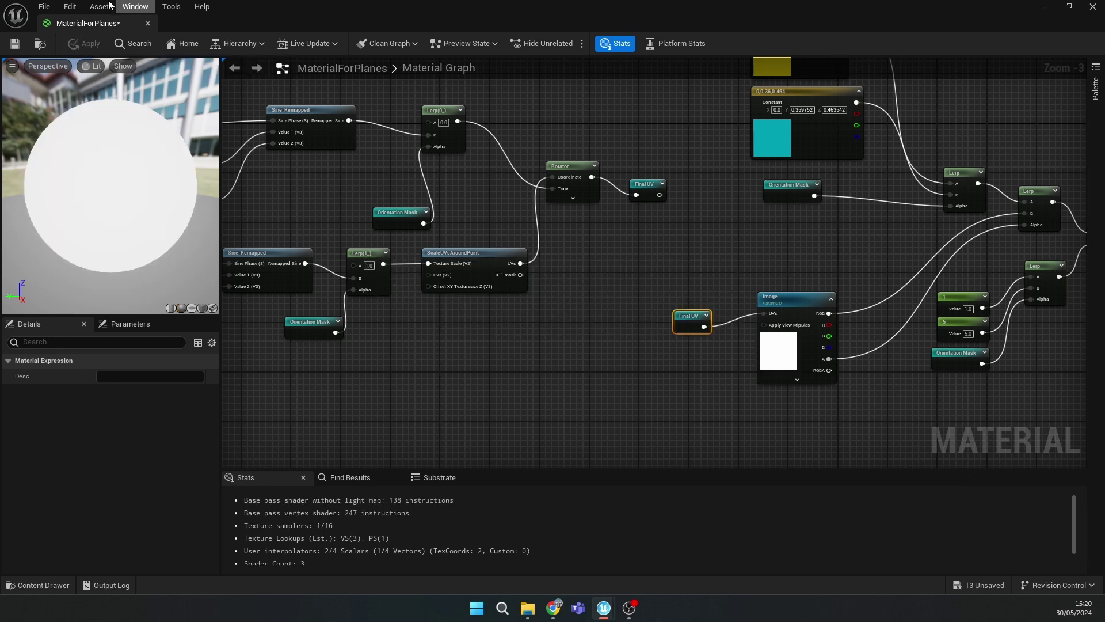
click(1091, 7)
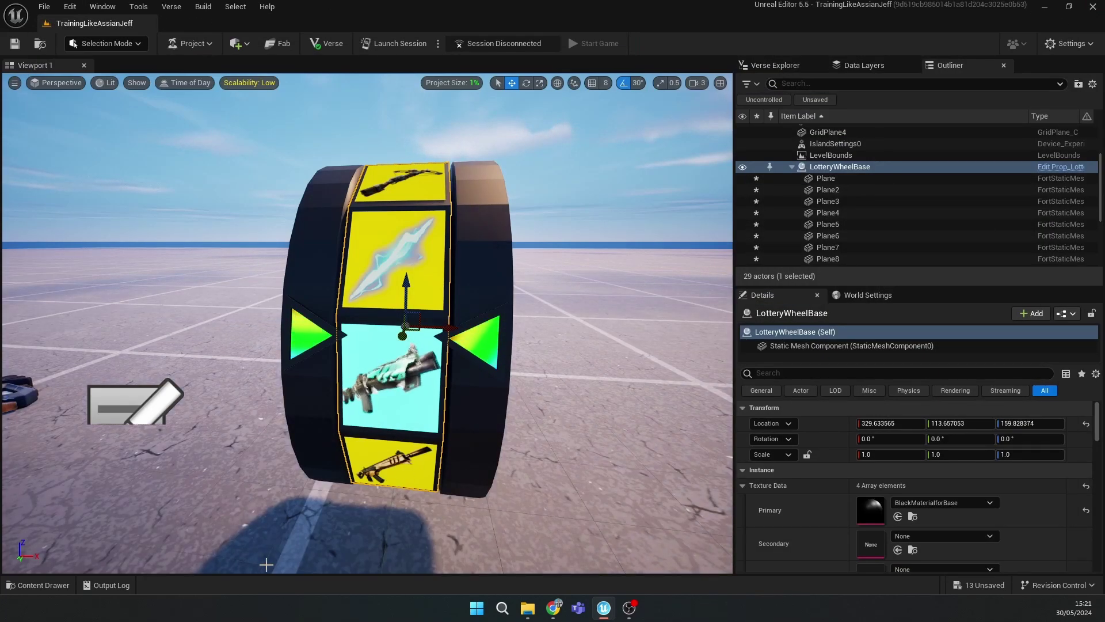
Examine the wheel's textured planes and the teal highlighted plane in the level from several angles and distances
key(s)
right_drag(369, 323, 377, 345)
key(a)
key(w)
key(d)
right_drag(240, 553, 210, 540)
key(a)
right_drag(337, 422, 325, 426)
key(s)
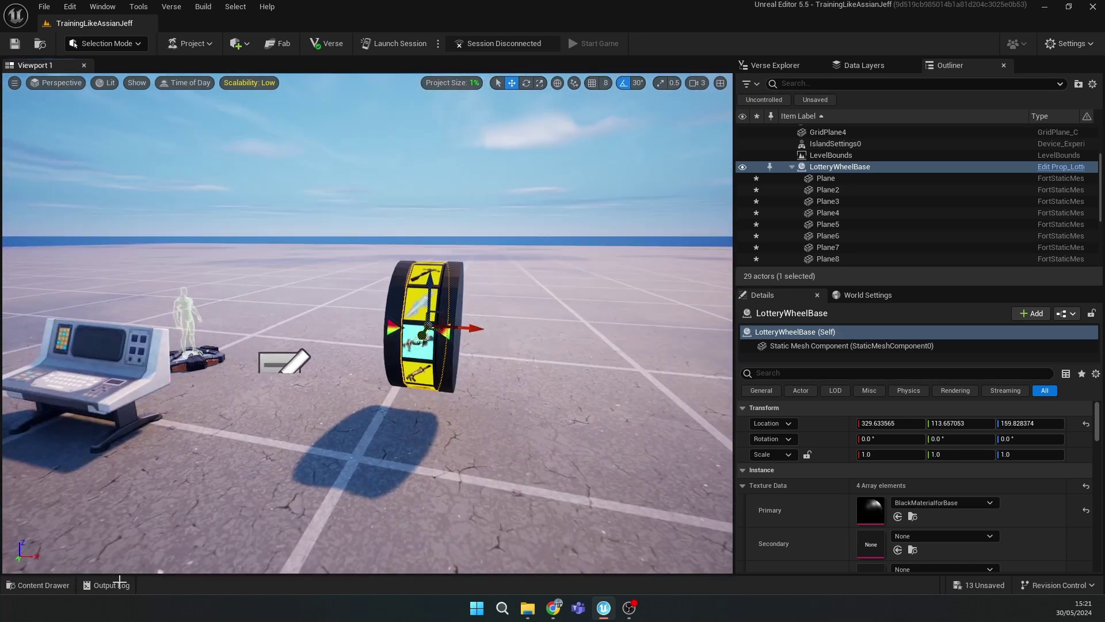
Reopen the MaterialForPlanes material and remove the selected node from its graph
click(38, 585)
double_click(978, 487)
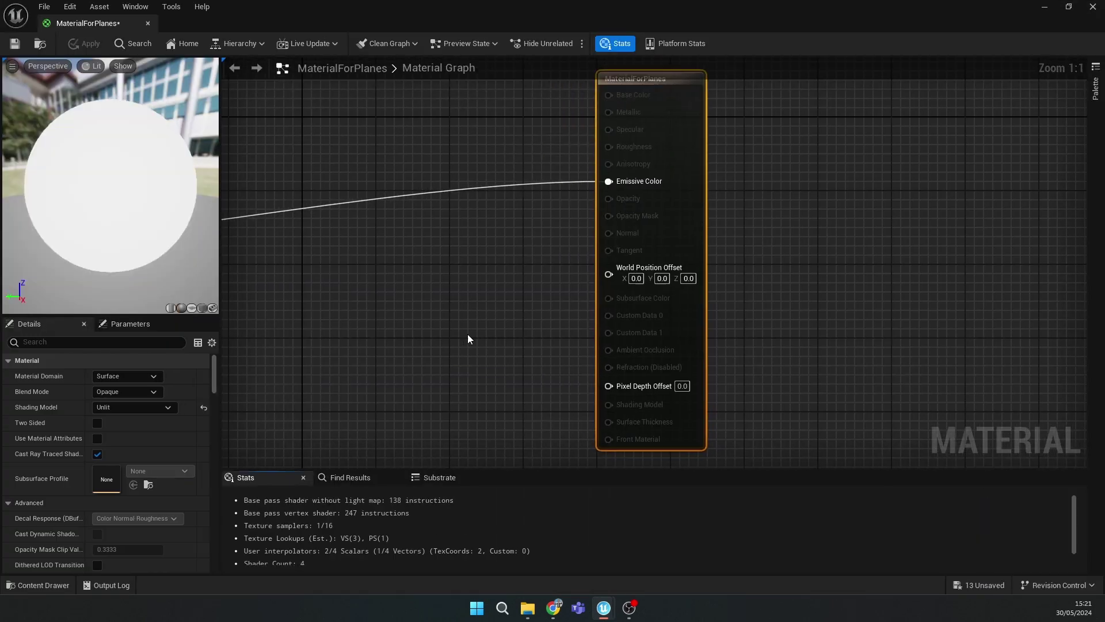
mouse_move(468, 338)
right_down()
mouse_move(722, 388)
mouse_move(760, 311)
right_up()
right_drag(437, 368, 783, 316)
right_drag(472, 368, 931, 330)
click(494, 300)
key(Delete)
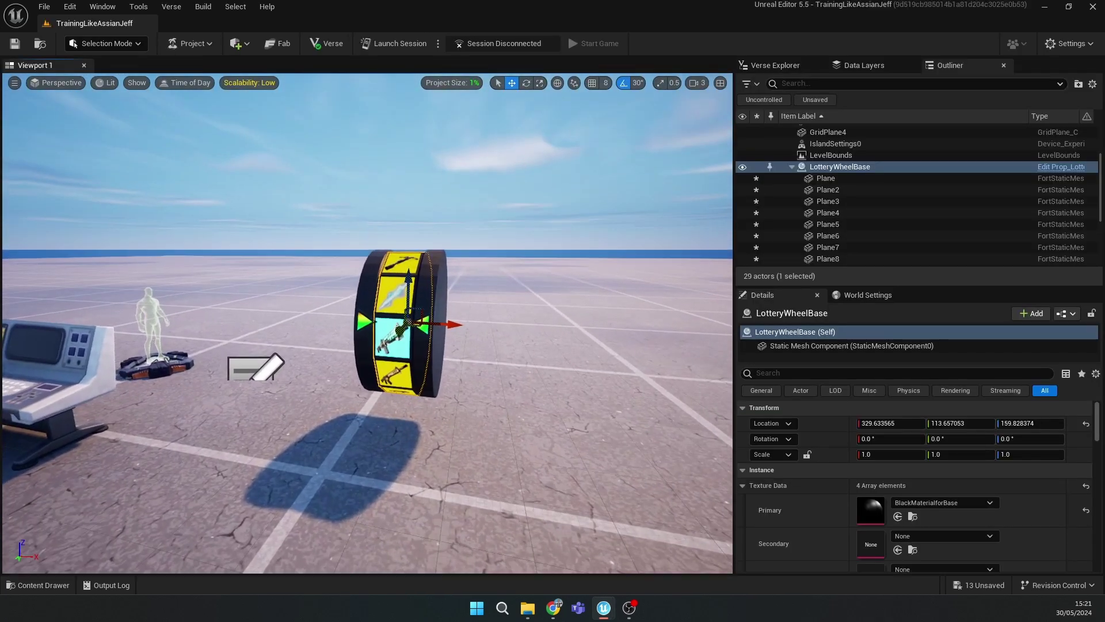
Search all content for the Item Granter device and place one on the ground behind the wheel
mouse_move(384, 407)
right_down()
mouse_move(384, 334)
mouse_move(385, 460)
mouse_move(385, 368)
mouse_move(384, 407)
right_up()
click(50, 584)
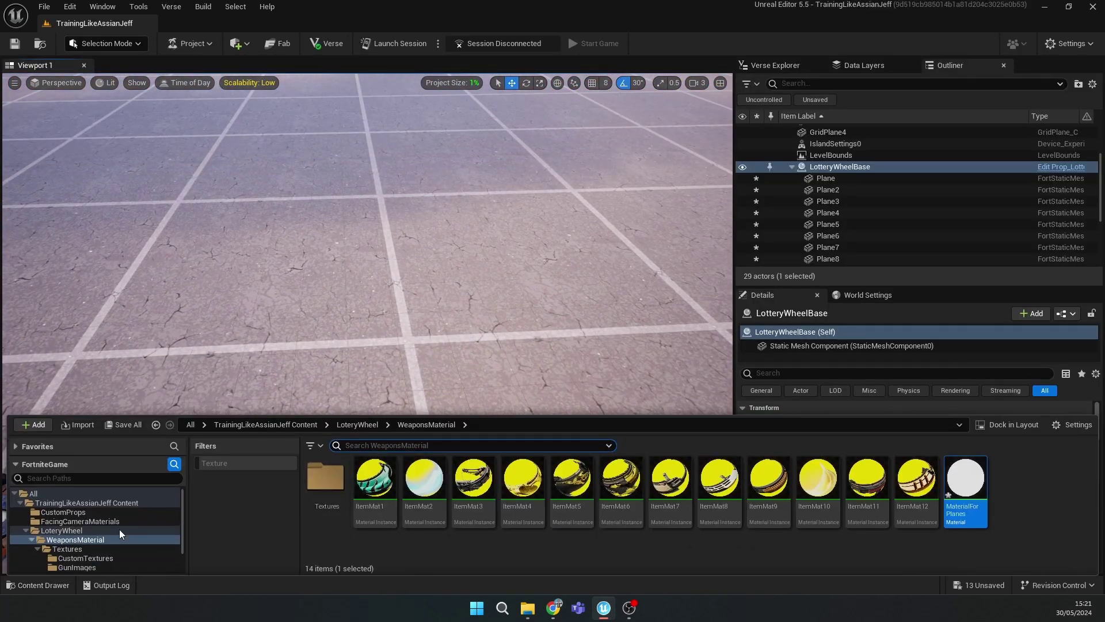
click(63, 503)
click(34, 493)
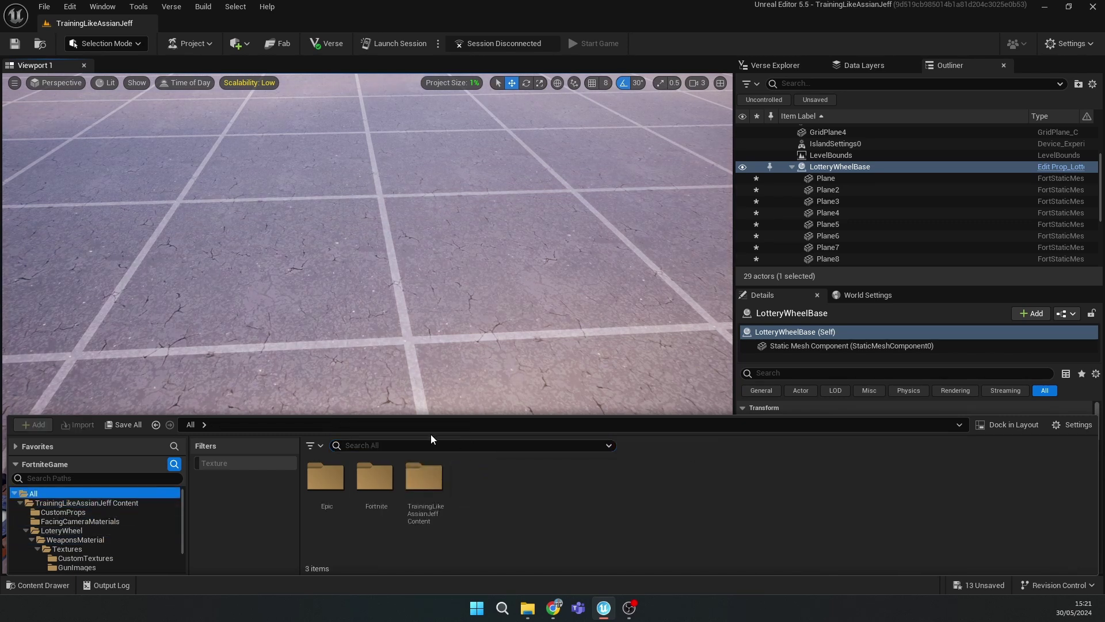
click(410, 444)
text(item)
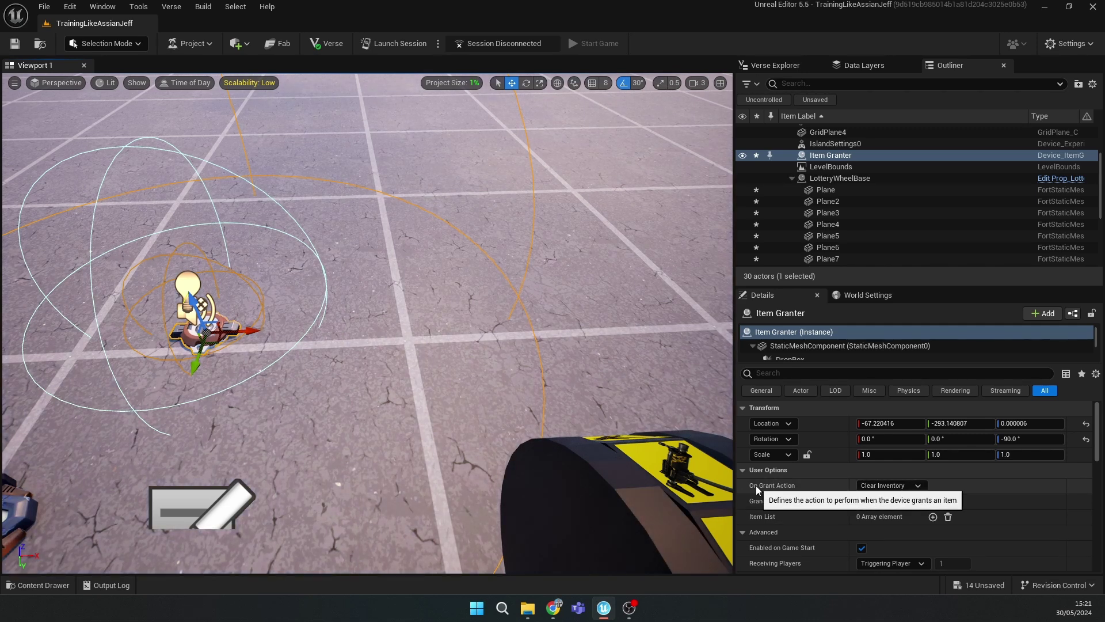
Set the Item Granter's On Grant Action to Keep All and check its remaining user options
click(901, 486)
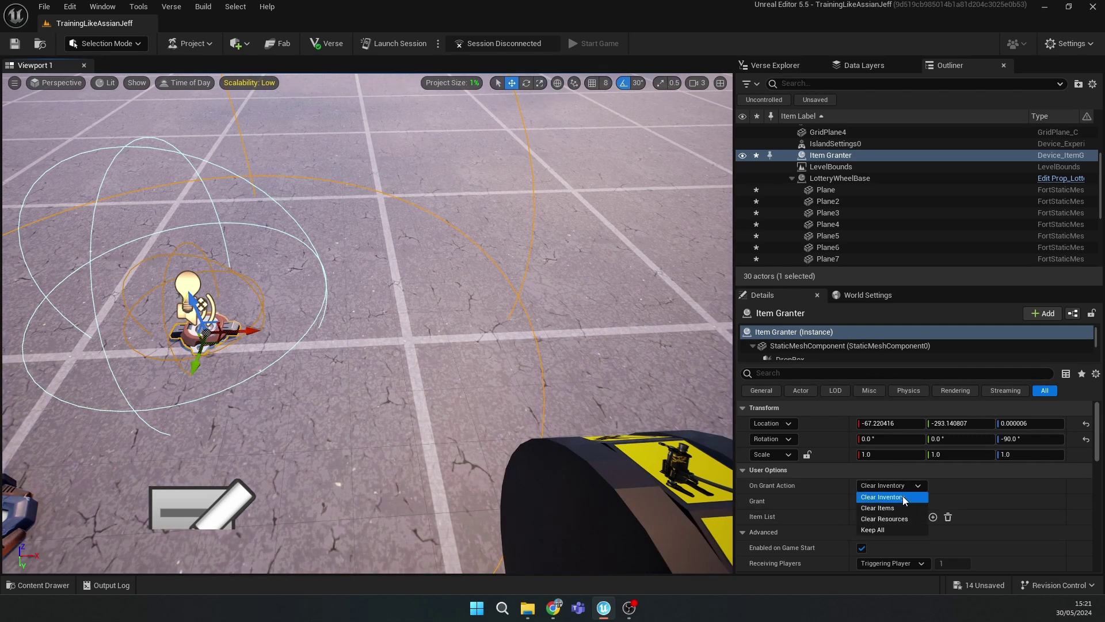
click(886, 530)
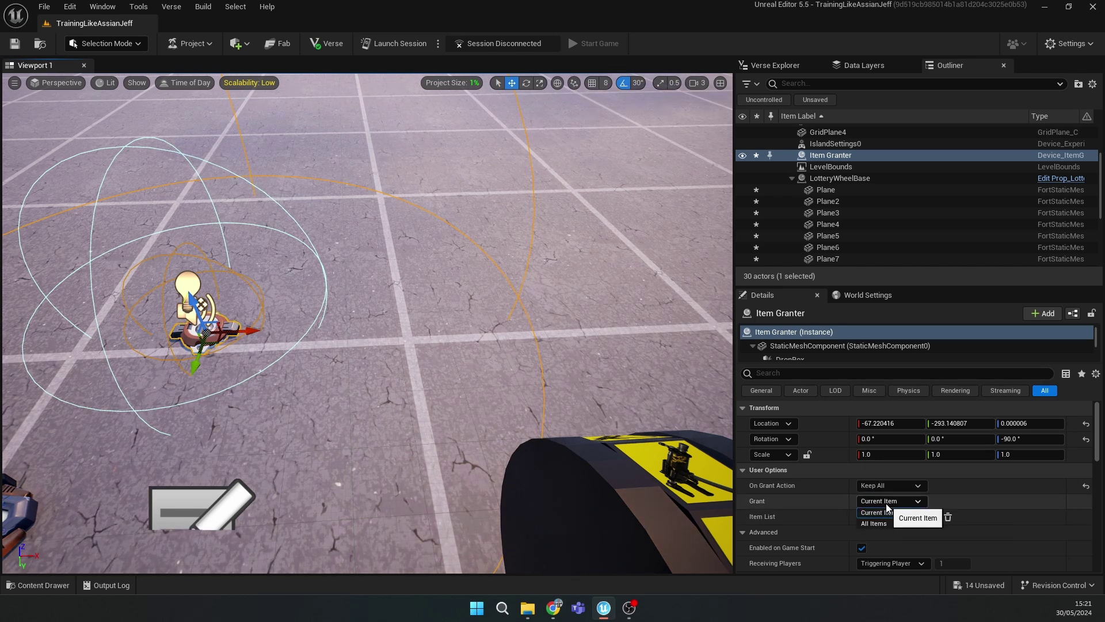
scroll(783, 516, down, 2)
scroll(921, 506, up, 2)
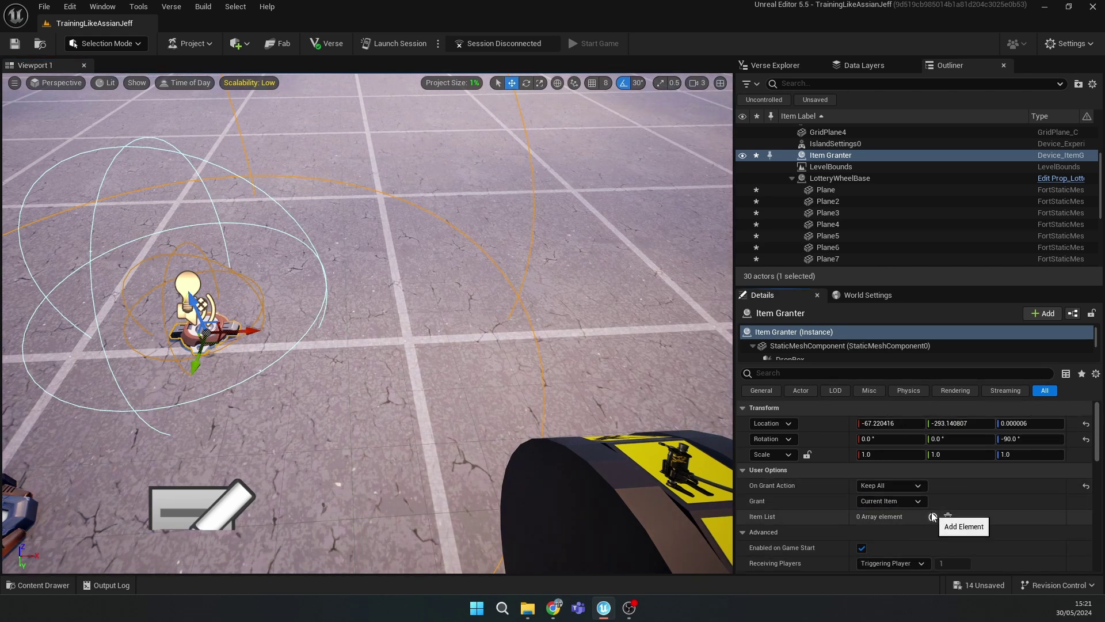
Add an entry to the granter's Item List and set its item definition to Cerberus' Gatekeeper Shotgun L6
click(752, 533)
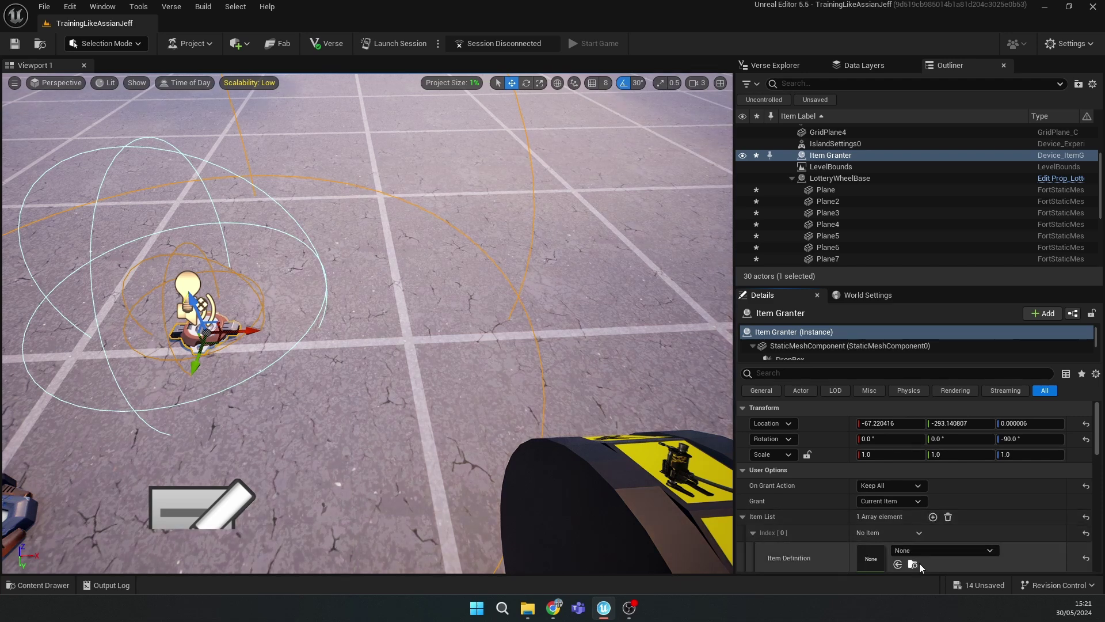
click(919, 551)
right_drag(523, 381, 523, 381)
click(916, 552)
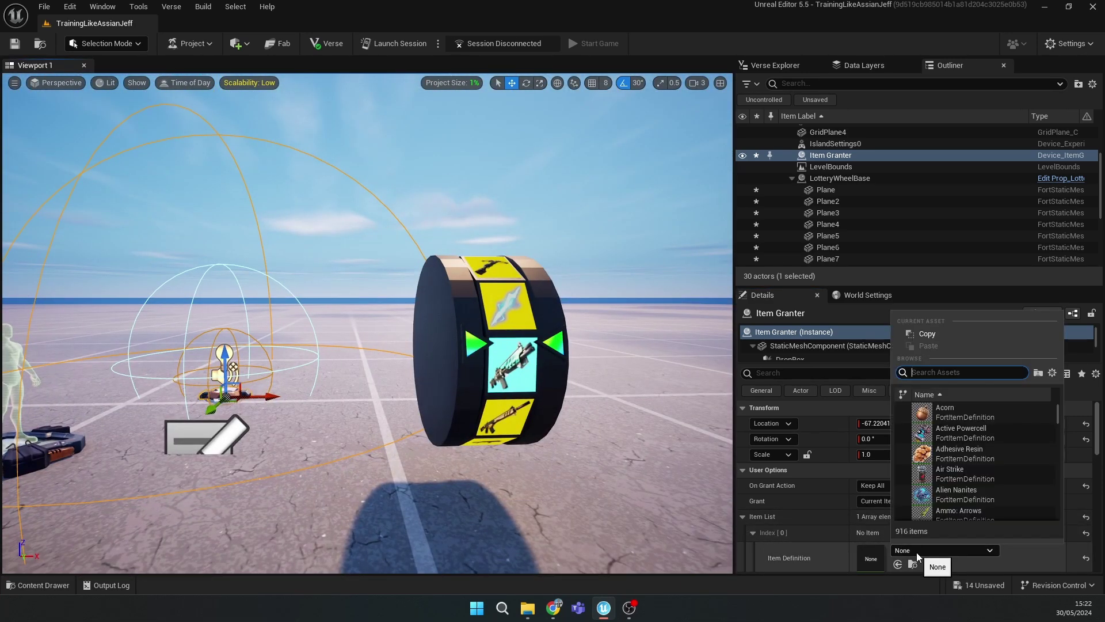
text(gate)
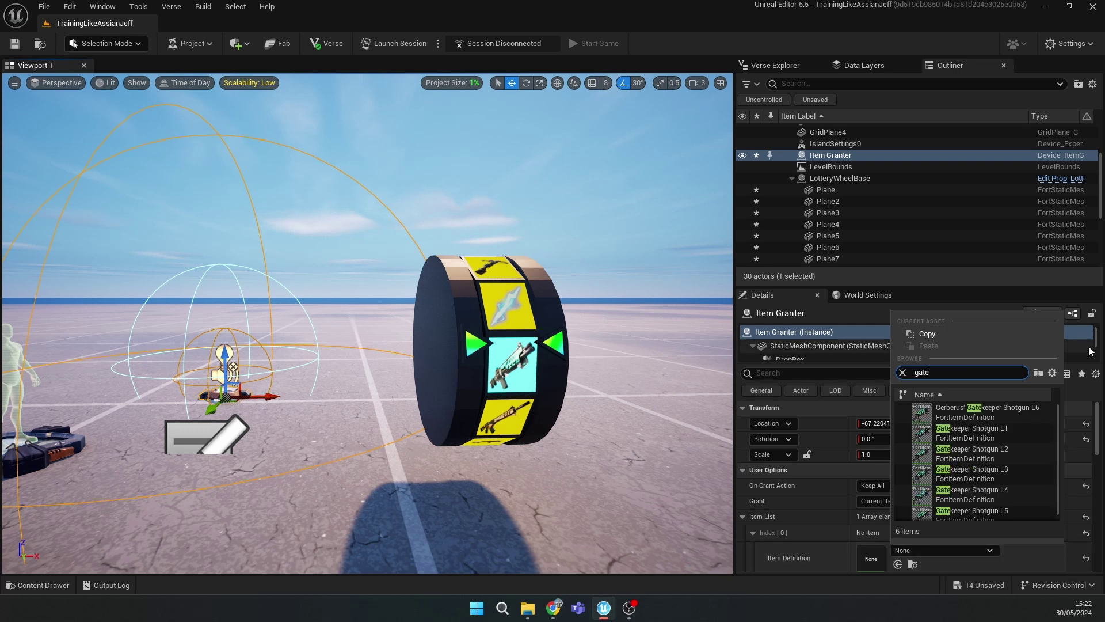
click(1010, 409)
Duplicate the Item Granter beside the original along the X axis, at about X 72
right_drag(394, 396, 393, 396)
right_drag(316, 275, 314, 251)
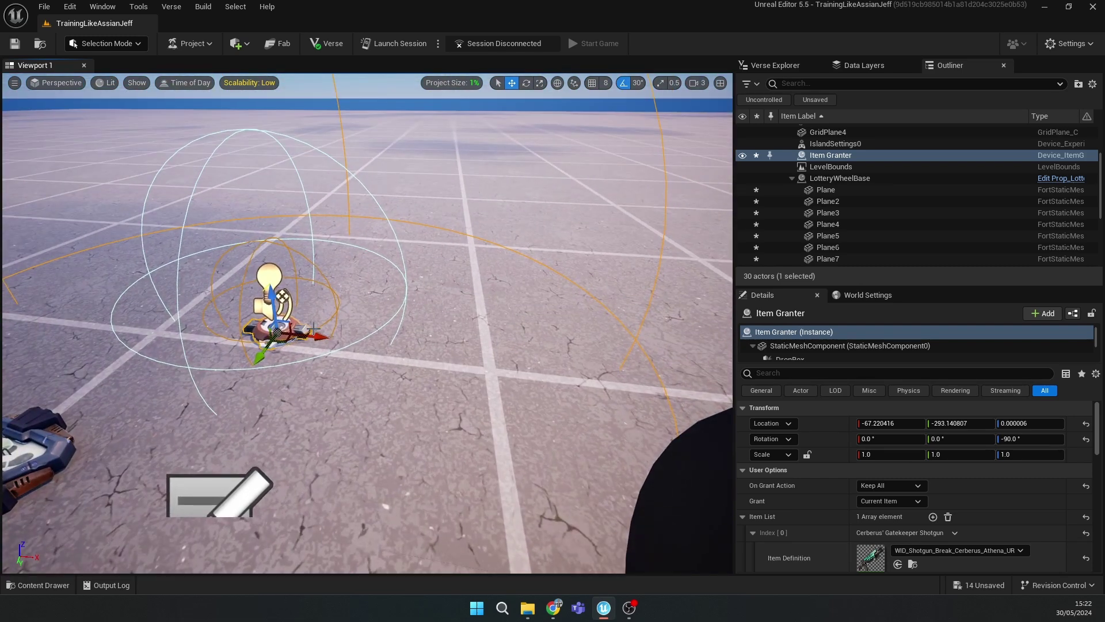
alt+drag(318, 338, 405, 343)
right_drag(405, 343, 403, 331)
key(s)
mouse_move(579, 402)
right_down()
mouse_move(567, 381)
mouse_move(580, 416)
right_up()
key(w)
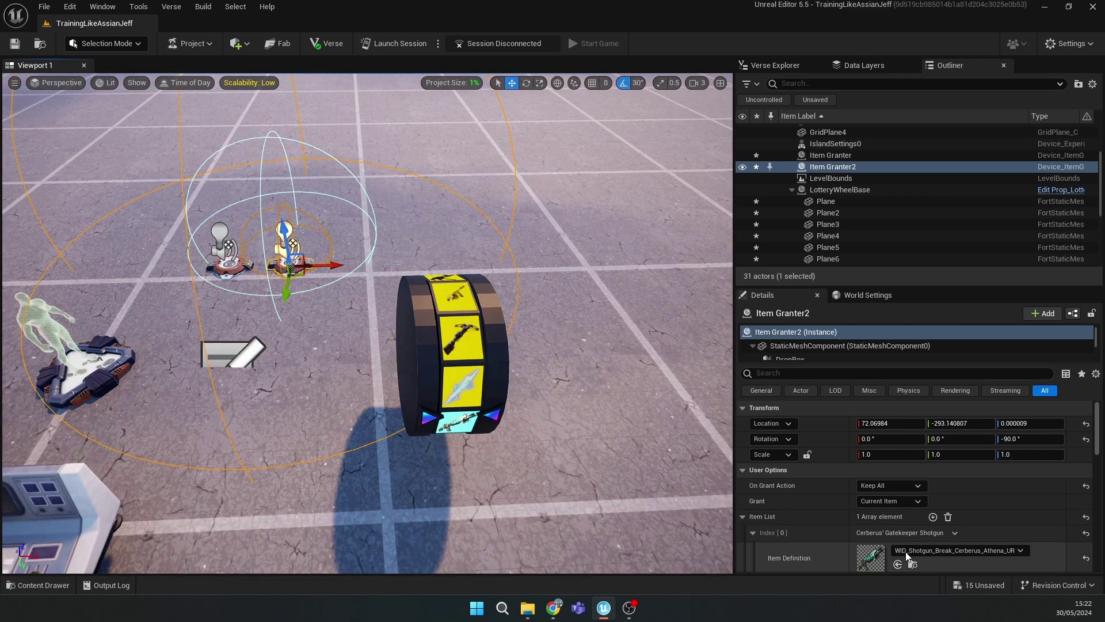
Set the second Item Granter's item definition to the Thunderbolt of Zeus
click(929, 550)
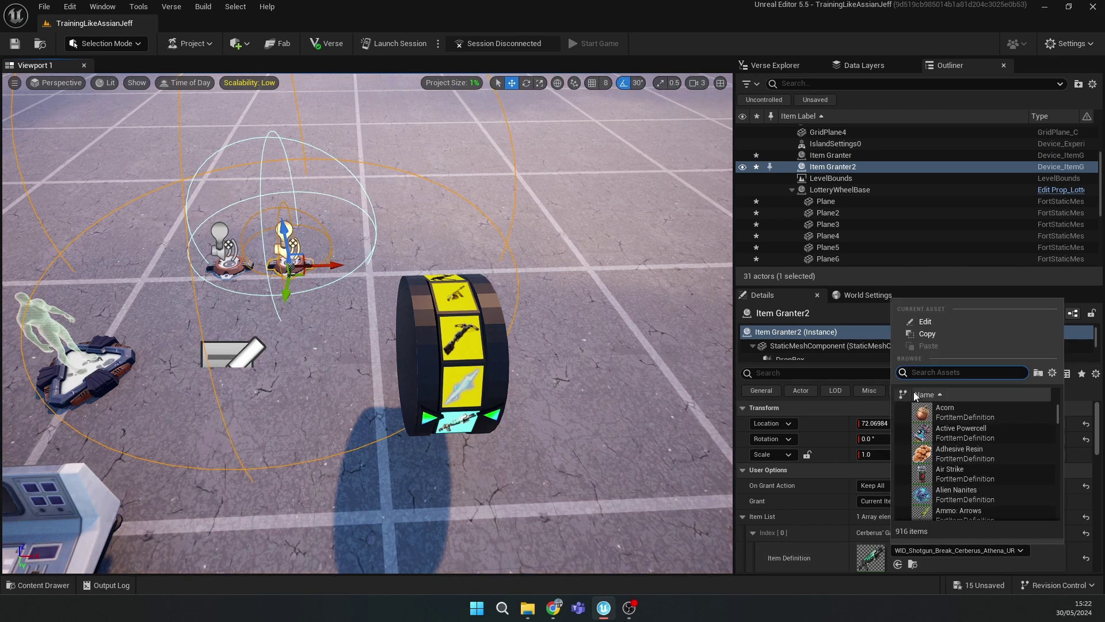
text(thunmd)
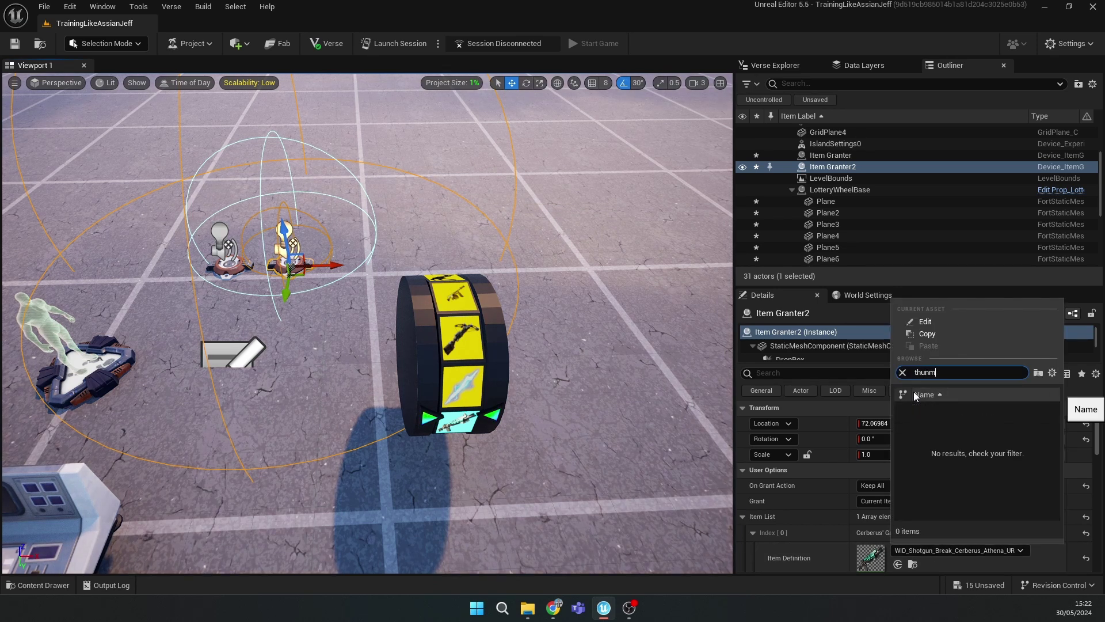
text(der)
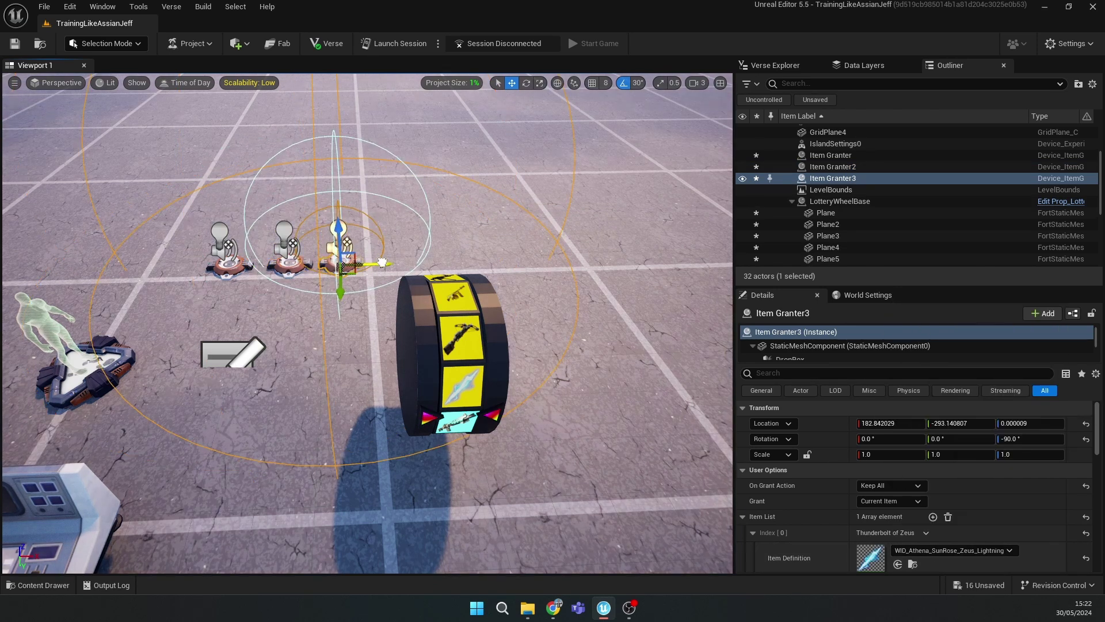
Duplicate the second Item Granter along the row to about X 215 and open the copy's item definition choices
alt+drag(382, 265, 397, 265)
right_drag(397, 264, 397, 251)
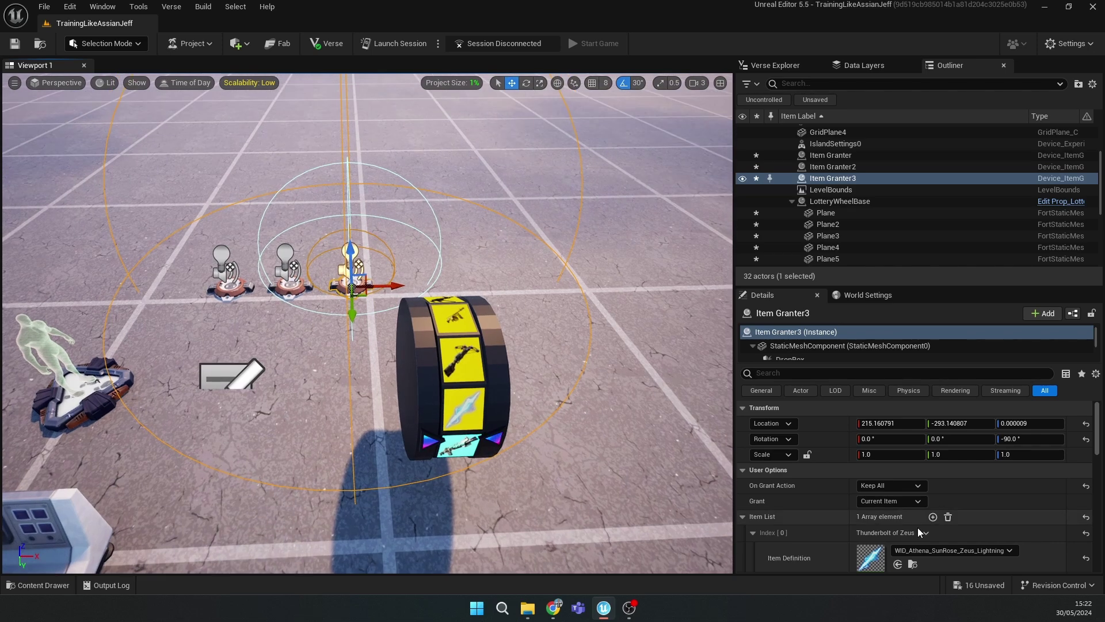
click(945, 551)
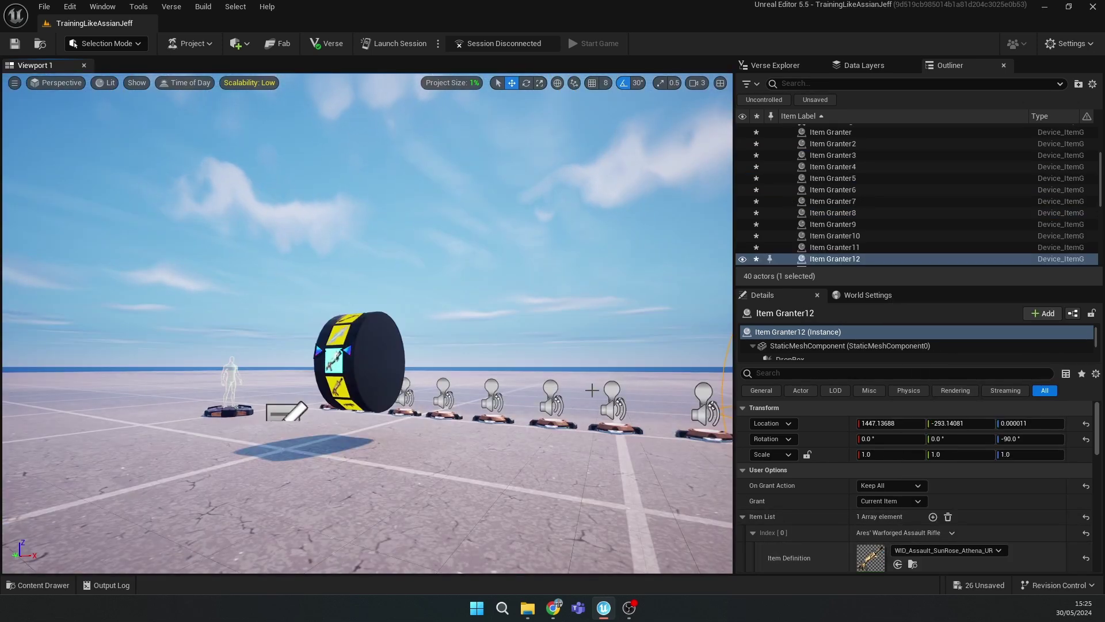
Find the SpinningWheel Verse device in the project's content and place it in the level near the row of granters
right_drag(591, 392, 662, 518)
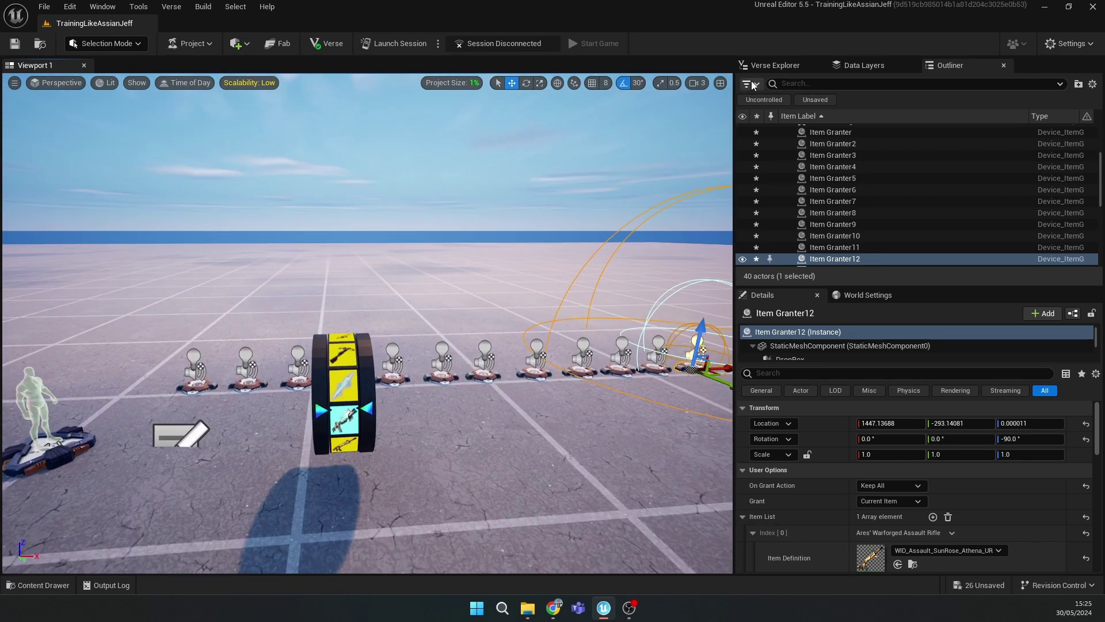
click(789, 66)
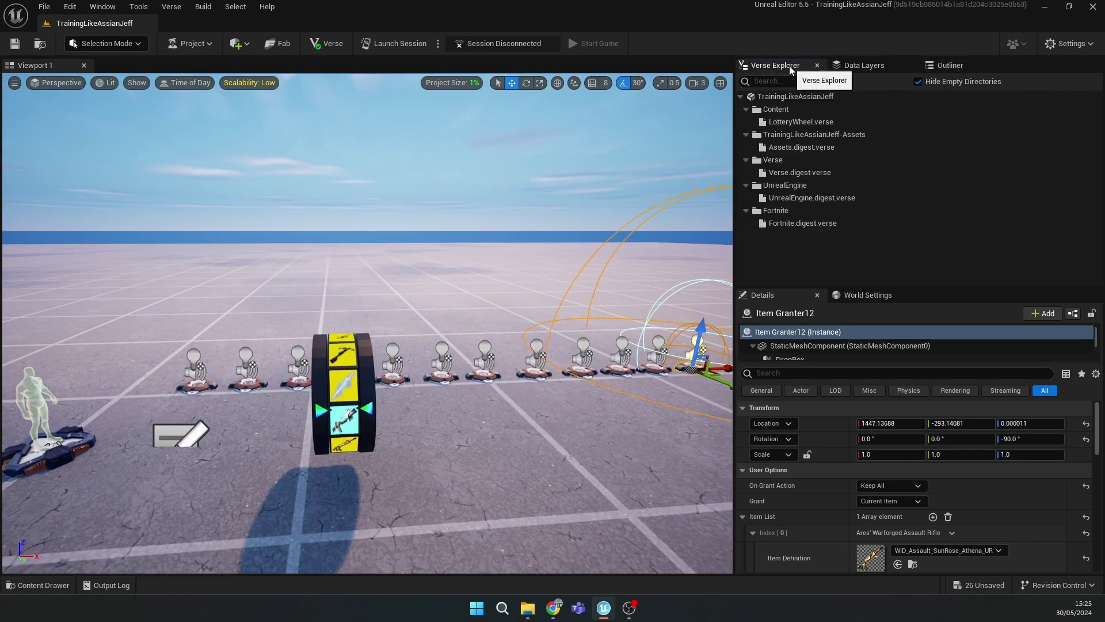
click(20, 586)
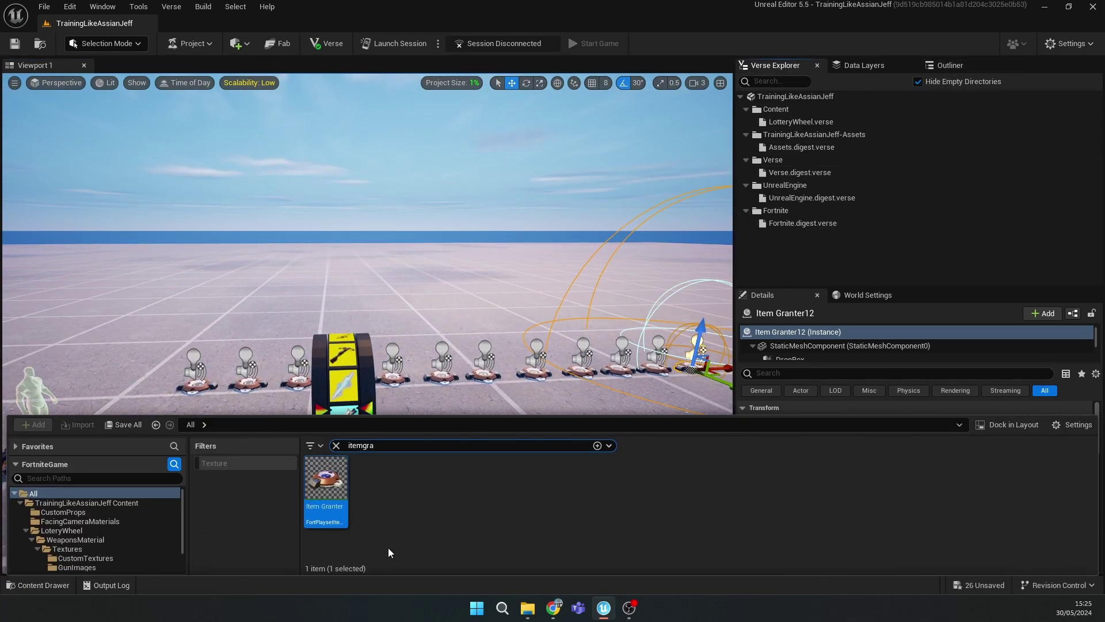
click(337, 446)
drag(588, 507, 94, 513)
right_drag(94, 513, 115, 541)
Add twelve entries to the SpinningWheel device's LootGranters array
click(935, 484)
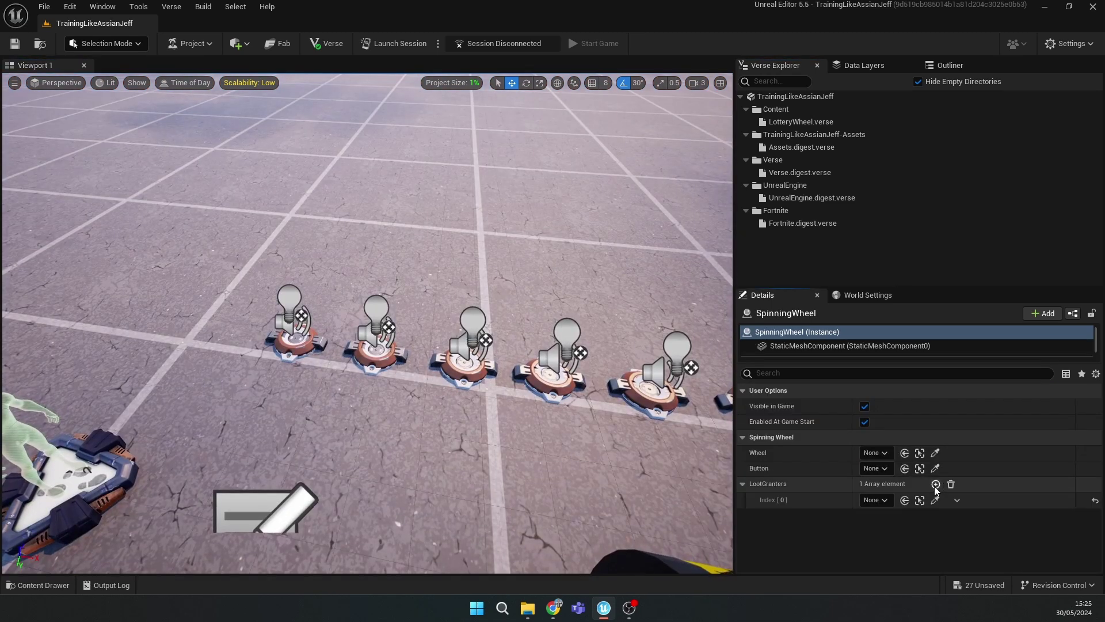
click(935, 485)
click(935, 484)
click(935, 484)
click(935, 485)
click(935, 484)
click(933, 484)
click(933, 484)
click(933, 484)
click(933, 484)
click(933, 485)
click(933, 484)
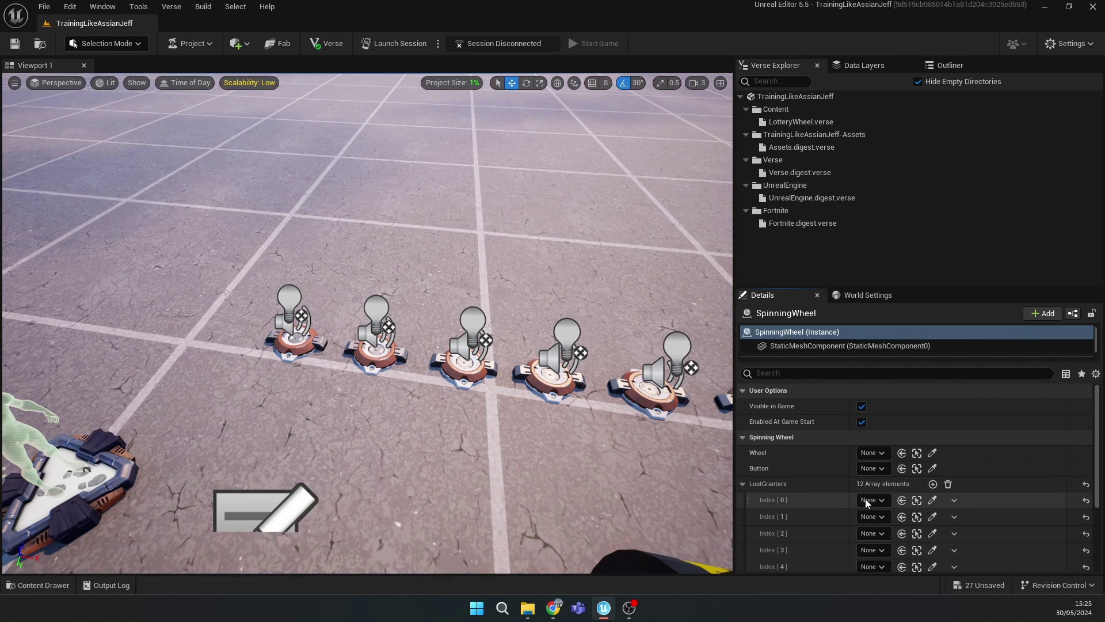
Assign Item Granter, Item Granter2 and Item Granter3 to LootGranters indexes 0 to 2
click(933, 500)
click(323, 354)
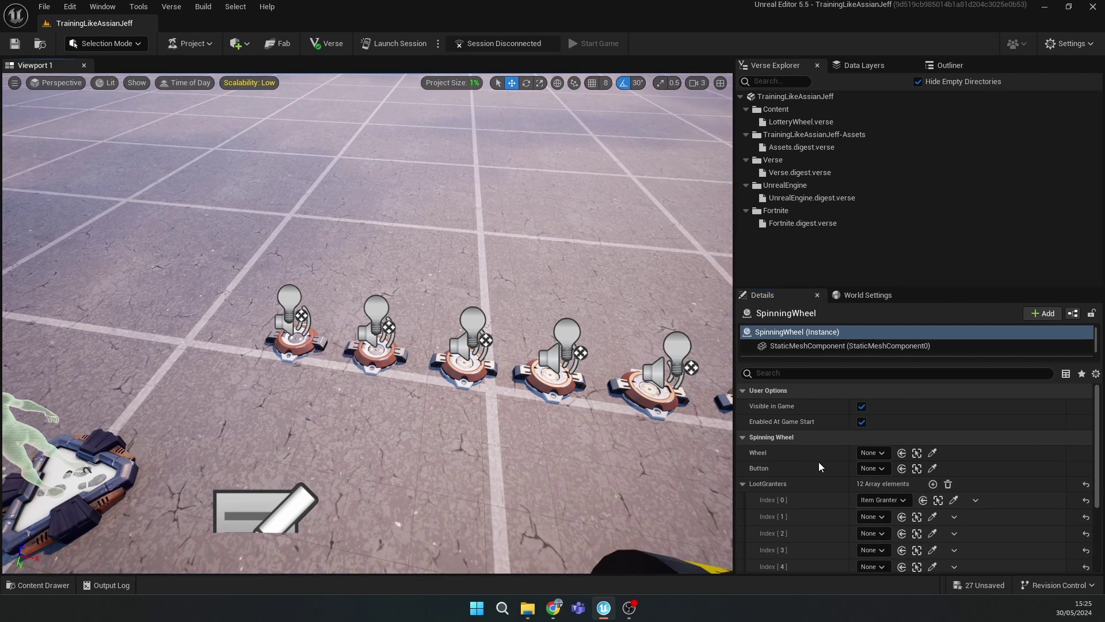
click(931, 518)
click(391, 350)
right_drag(391, 349, 432, 349)
click(933, 533)
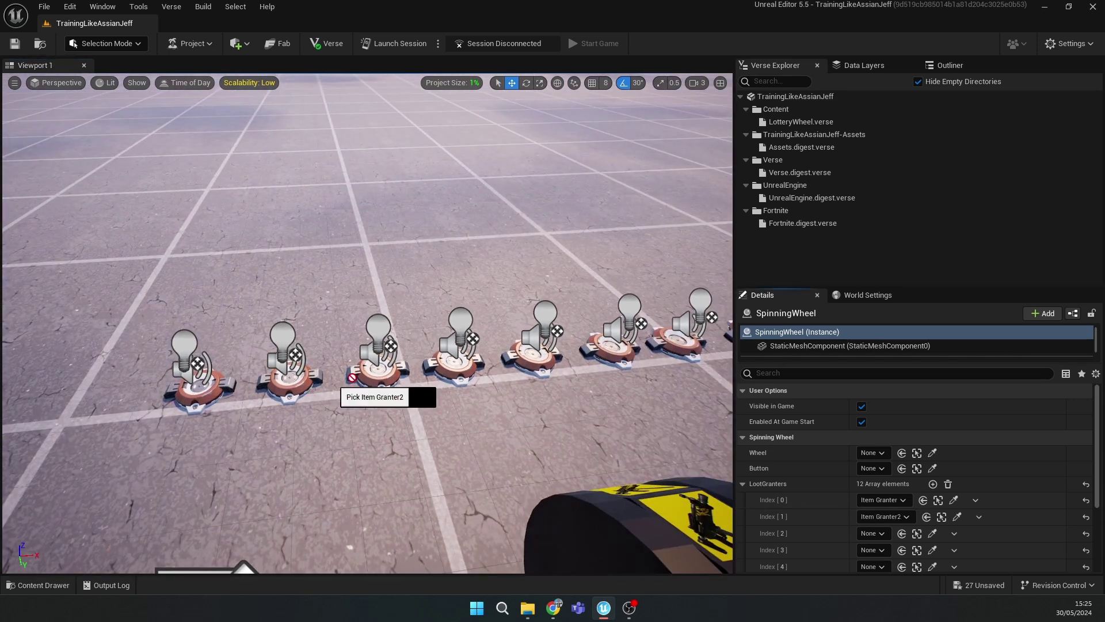
click(381, 377)
Assign Item Granter4 through Item Granter7 to LootGranters indexes 3 to 6
click(874, 550)
click(927, 453)
click(875, 566)
click(921, 482)
click(874, 547)
click(910, 472)
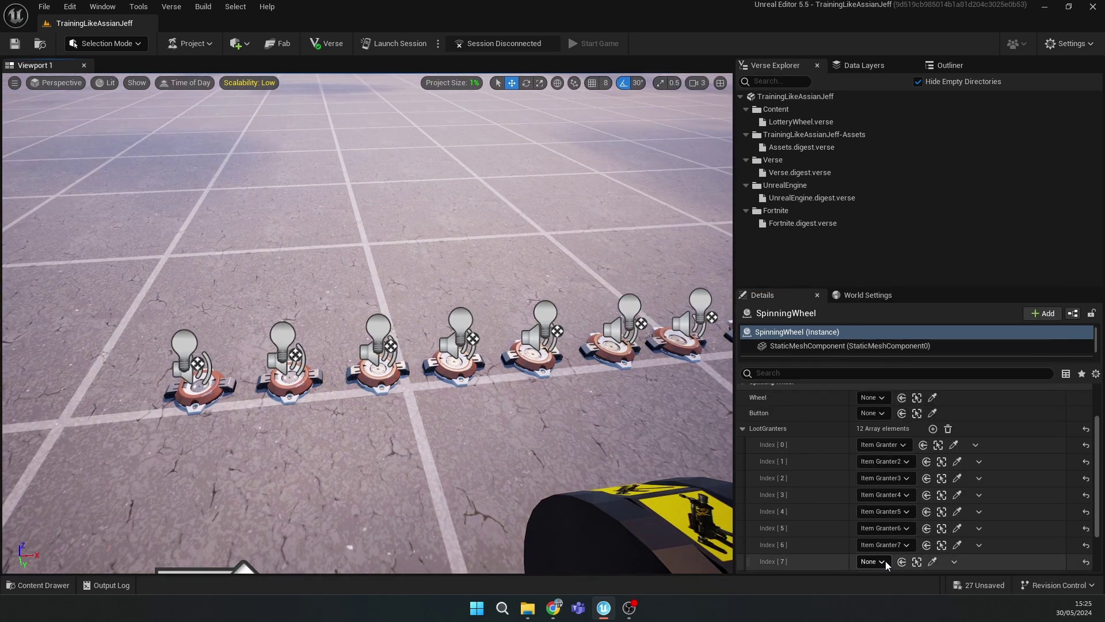
click(874, 544)
click(912, 480)
Assign the remaining item granters in order to the LootGranters entries from index 7 onward
click(875, 561)
click(912, 509)
scroll(898, 518, down, 3)
click(874, 540)
click(915, 511)
click(875, 546)
click(914, 529)
click(932, 563)
click(593, 316)
mouse_move(599, 346)
right_down()
mouse_move(599, 305)
mouse_move(593, 339)
right_up()
scroll(899, 490, up, 3)
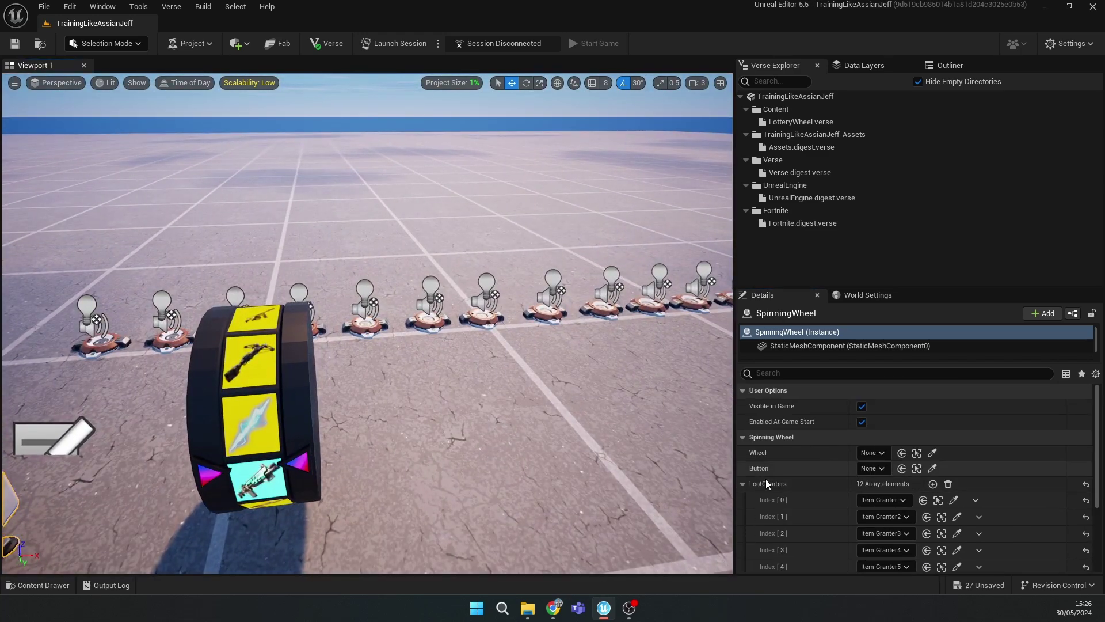
Place a Button device beside the lottery wheel, rotated 90° about the vertical axis
click(744, 484)
right_drag(651, 449, 512, 467)
key(s)
key(ctrl+space)
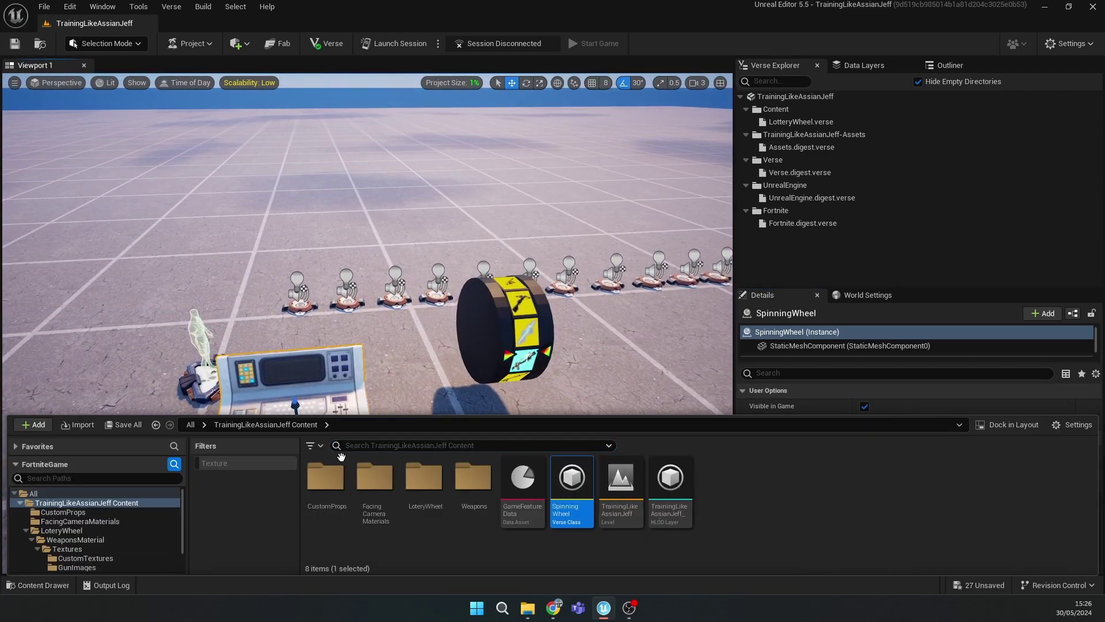
right_drag(554, 388, 466, 412)
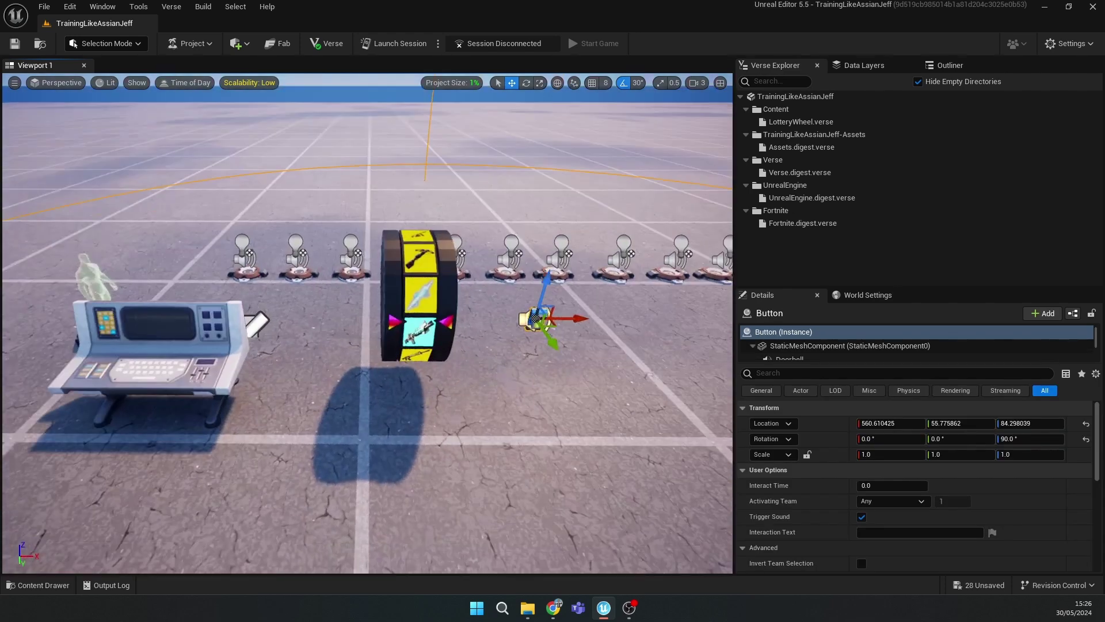
Set the button's Interact Time to 0.5, disable Trigger Sound and enter "Spin lottery wheel" as the interaction text
key(d)
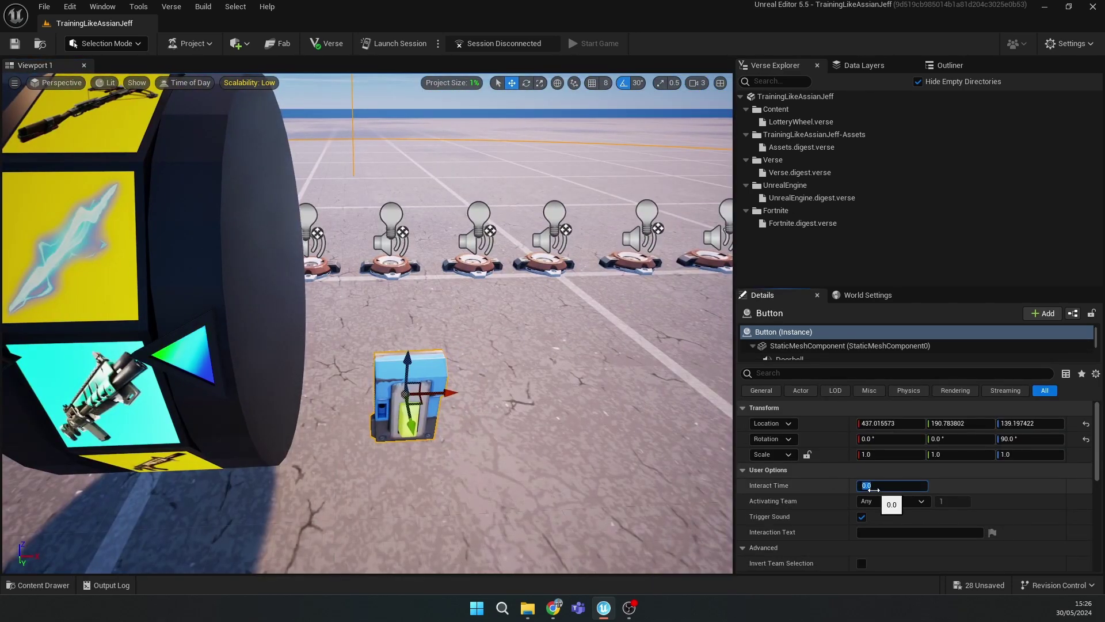
text(.)
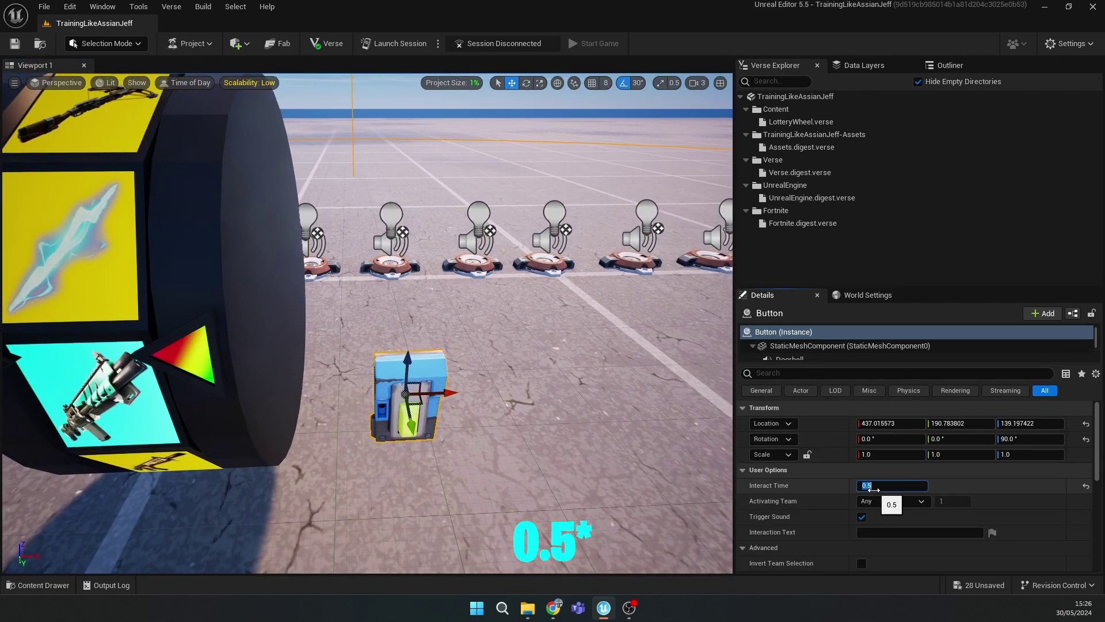
click(866, 518)
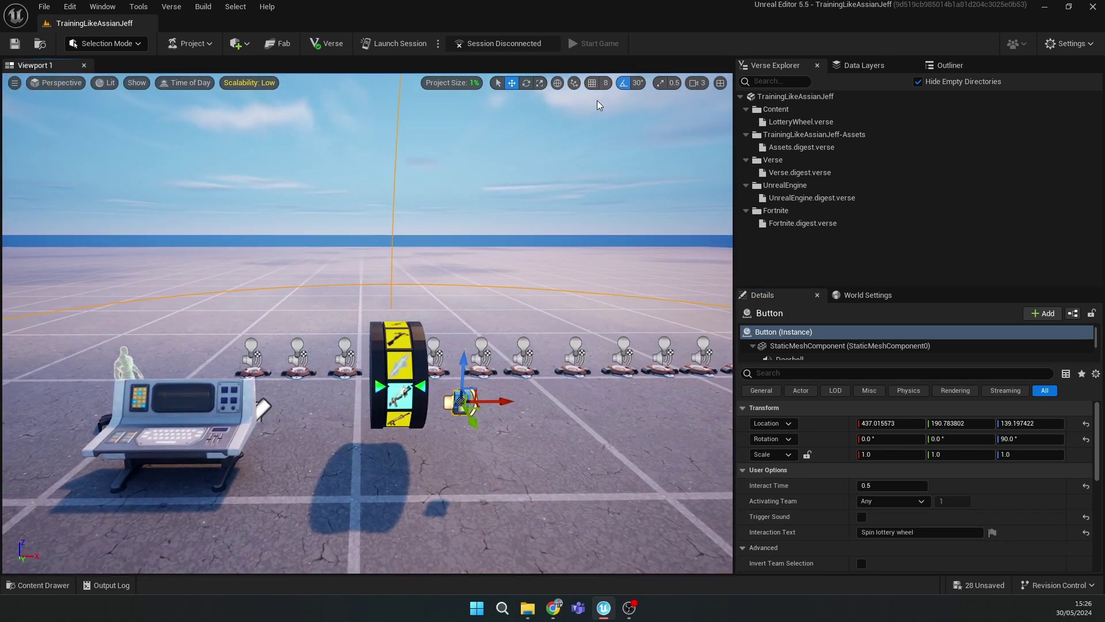
Stand a new plane upright above the wheel using 90° rotation snapping, and scale it uniformly to about 0.79
click(633, 82)
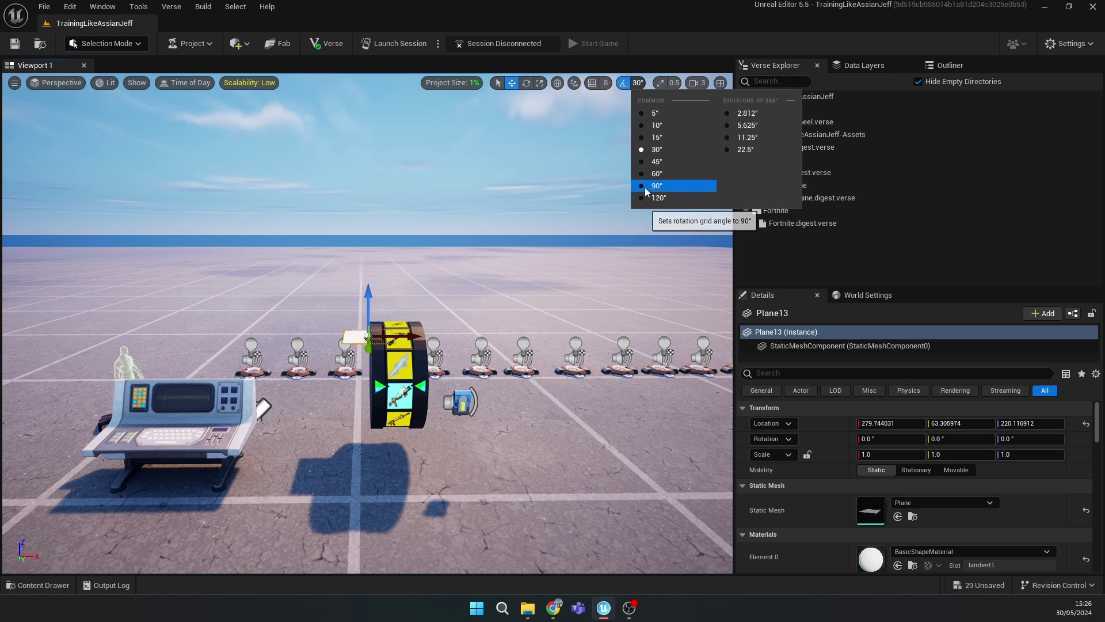
click(656, 186)
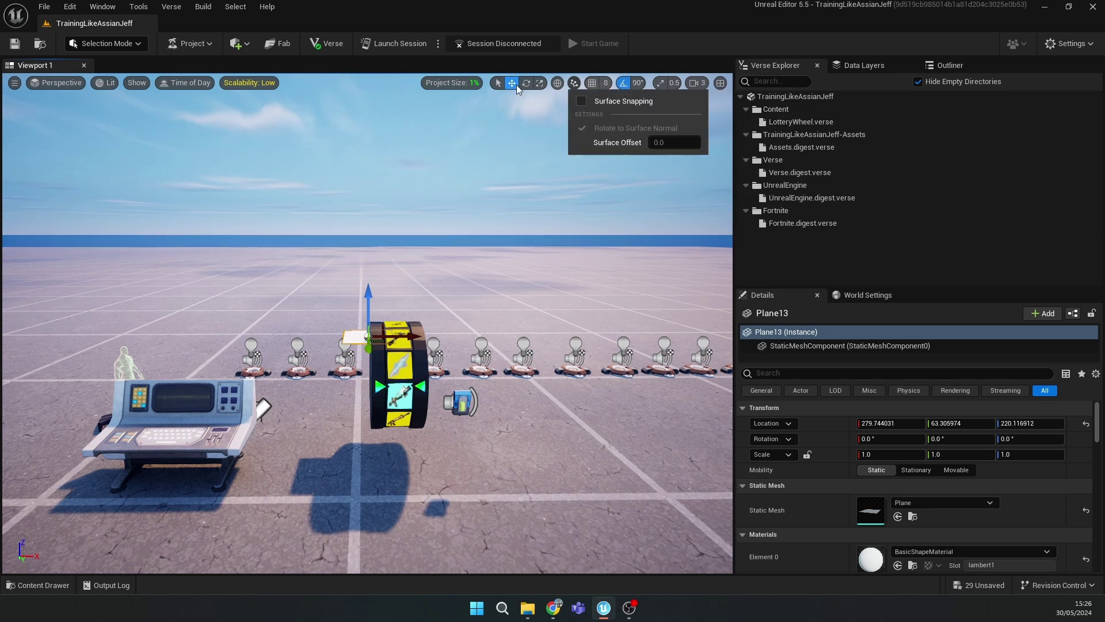
click(961, 425)
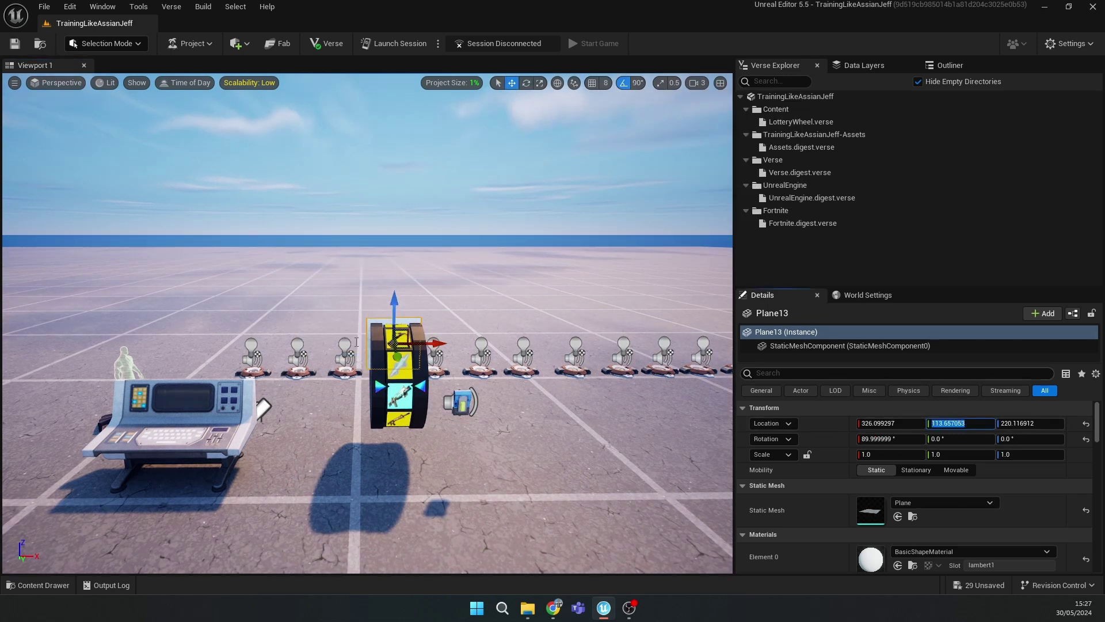
click(420, 408)
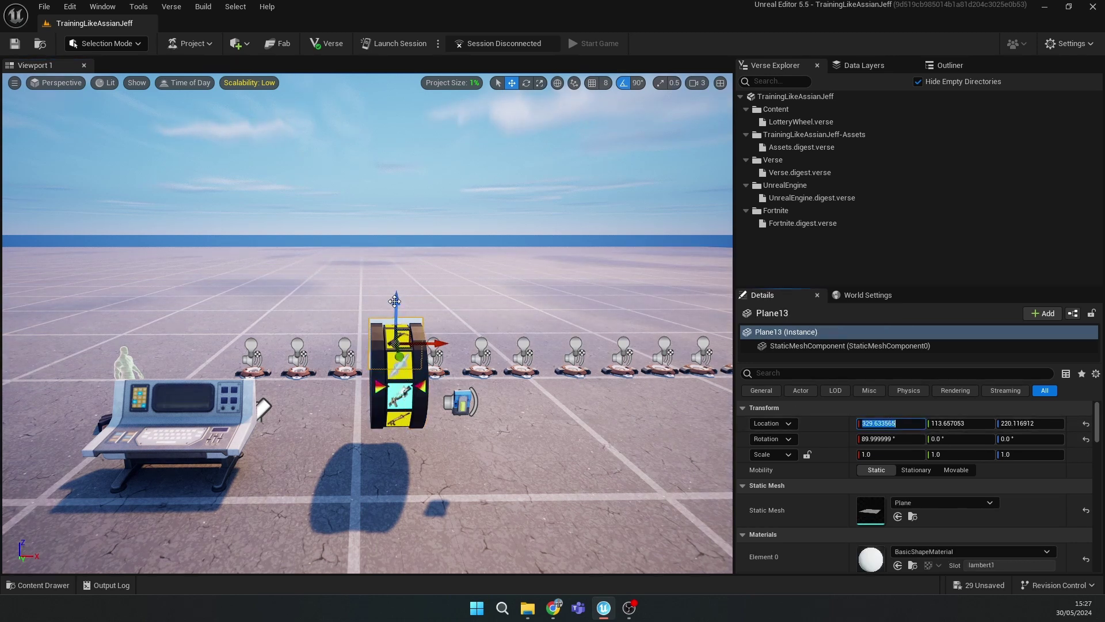
drag(396, 267, 396, 264)
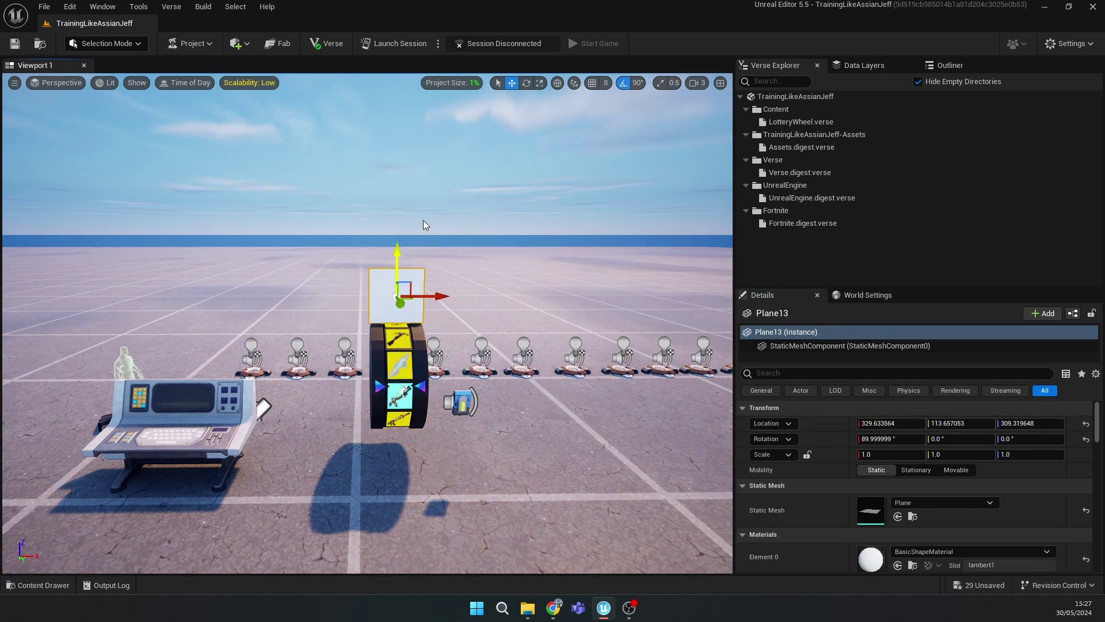
click(538, 83)
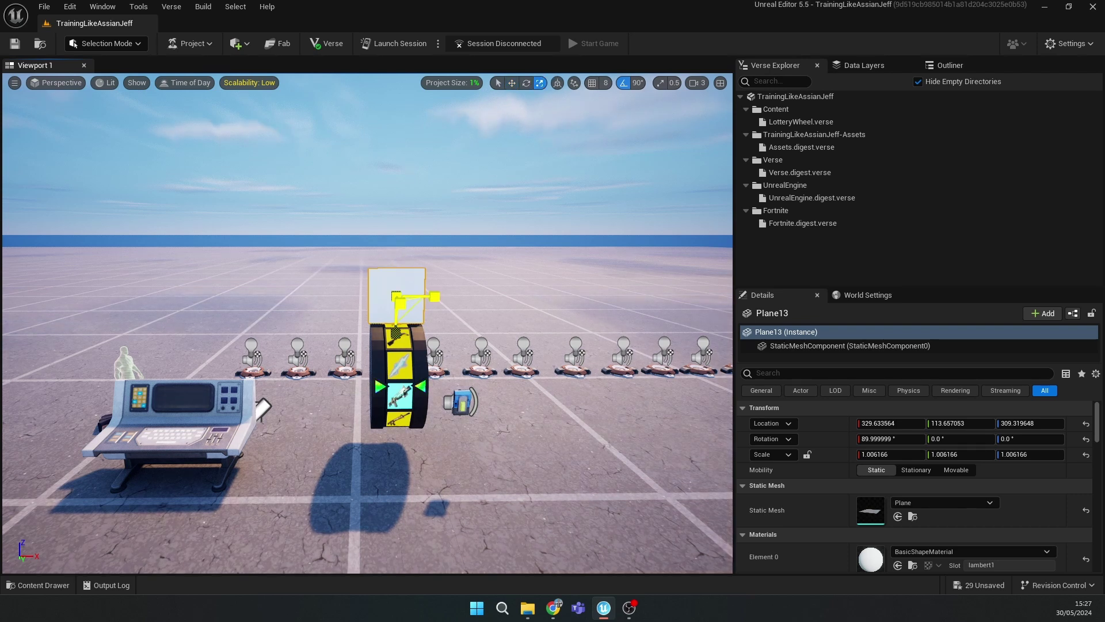
drag(398, 296, 395, 301)
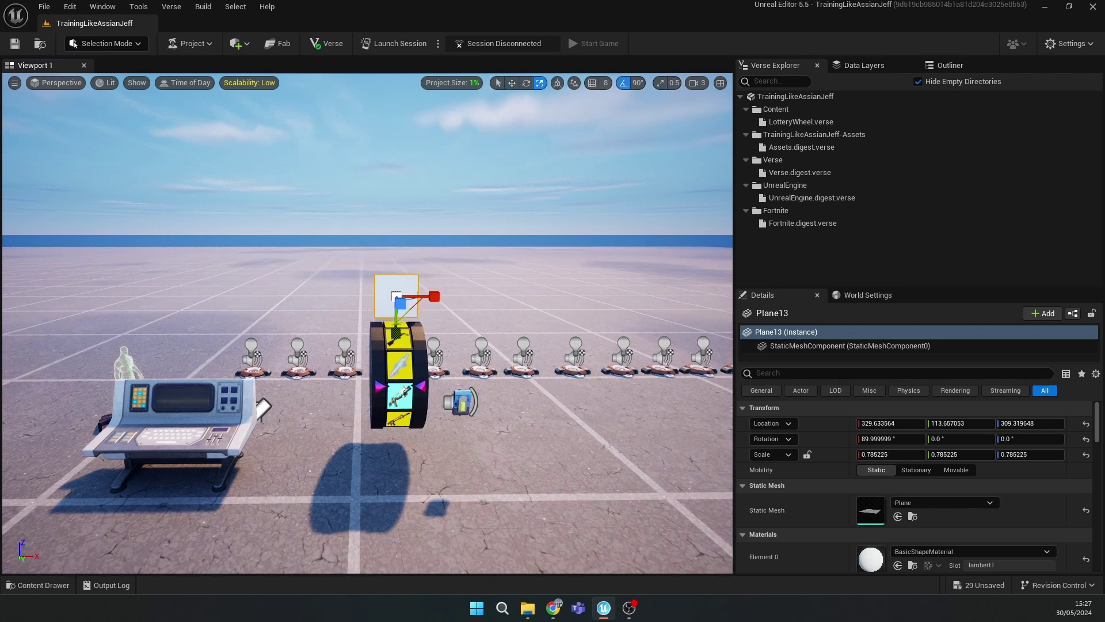
Apply the MythicWheelGraphic texture from the CustomTextures folder to the upright plane above the wheel
click(60, 586)
click(336, 447)
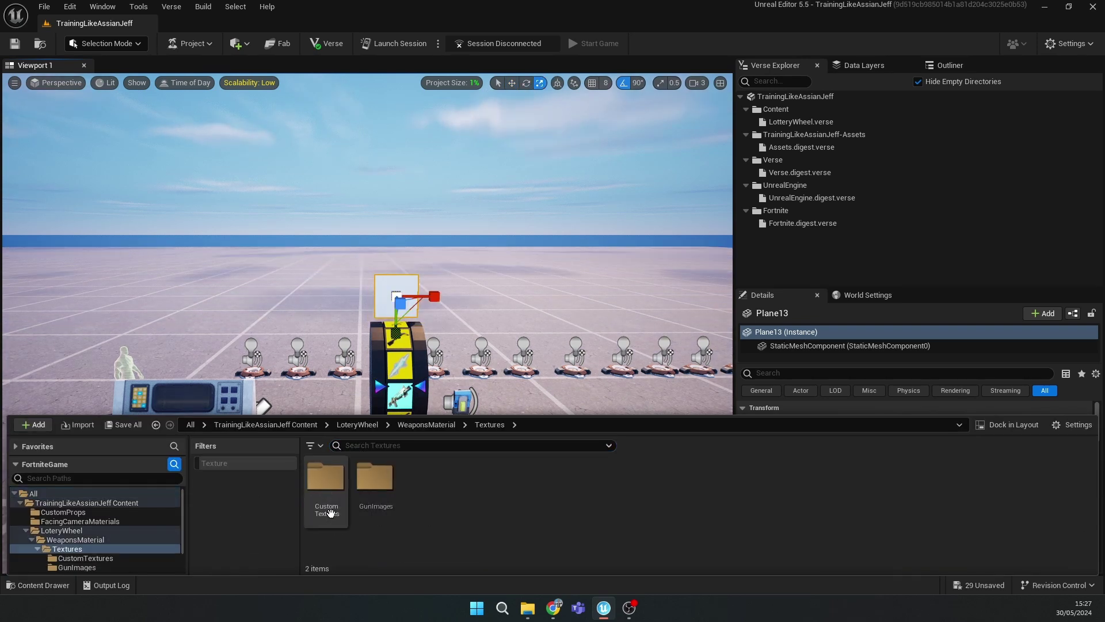
double_click(328, 509)
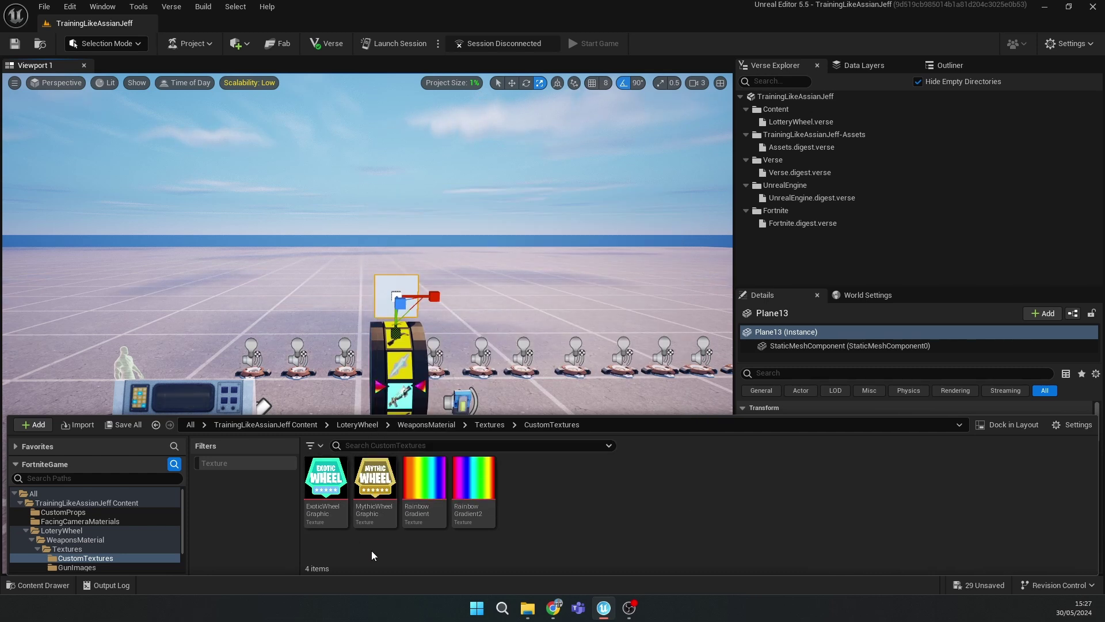
drag(374, 490, 391, 275)
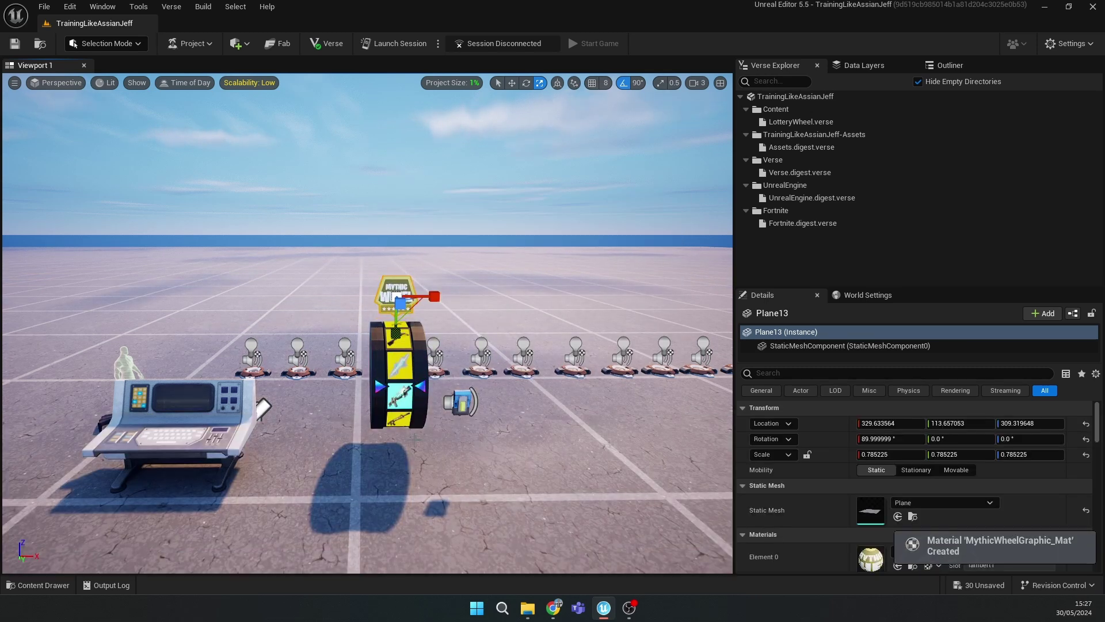
scroll(417, 423, up, 3)
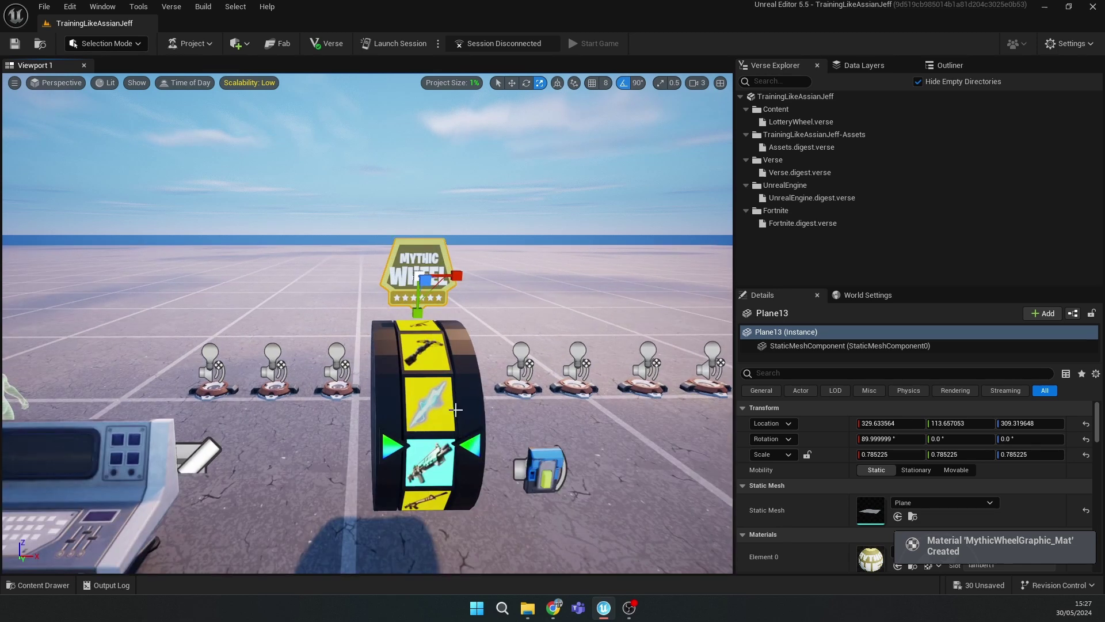
click(38, 585)
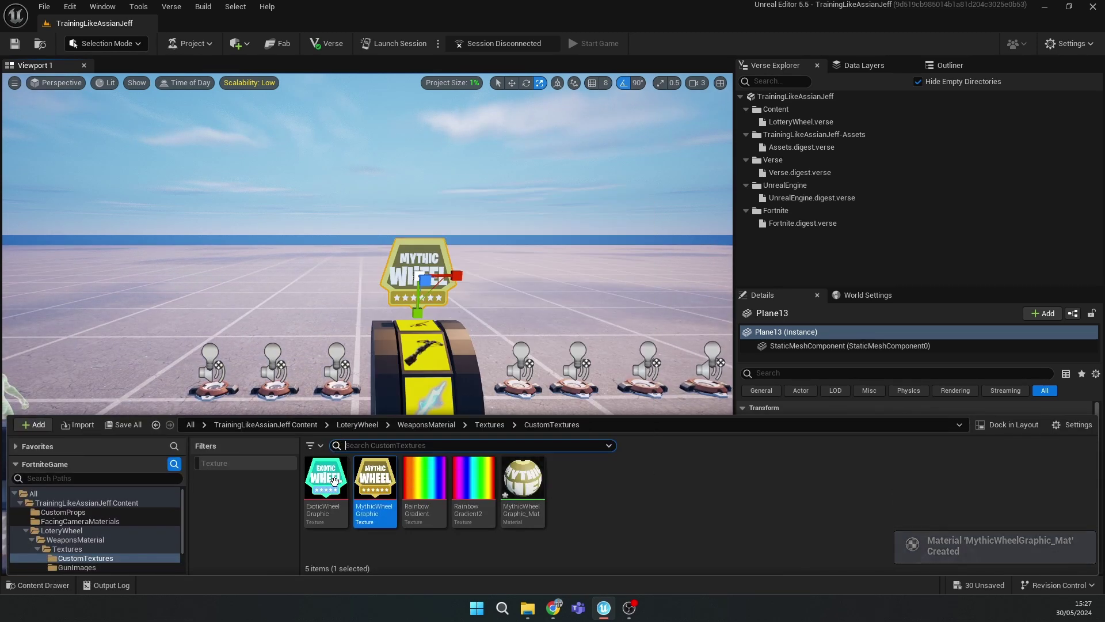
click(501, 294)
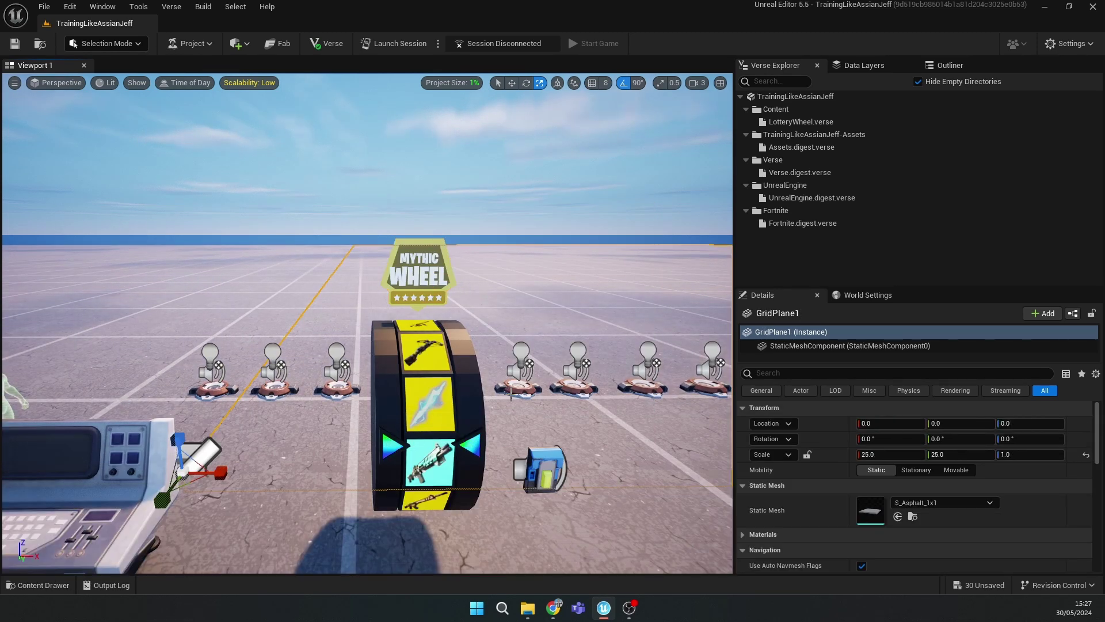
Assign LotteryWheelBase as the SpinningWheel device's Wheel and the placed button as its Button
right_drag(500, 293, 524, 314)
key(s)
right_drag(259, 377, 210, 388)
click(196, 403)
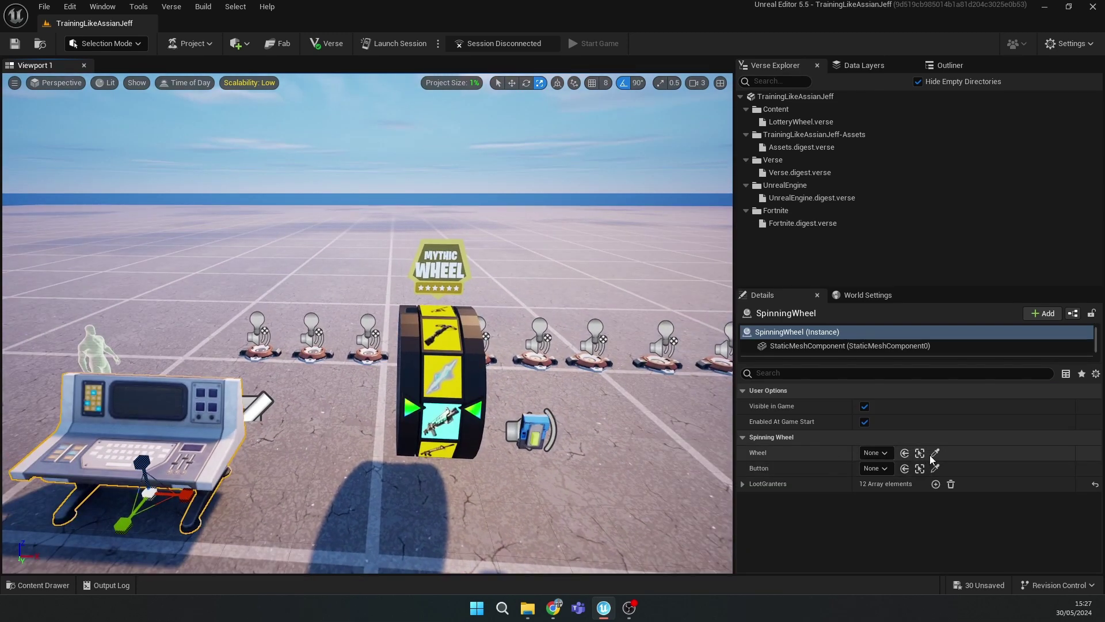
click(936, 453)
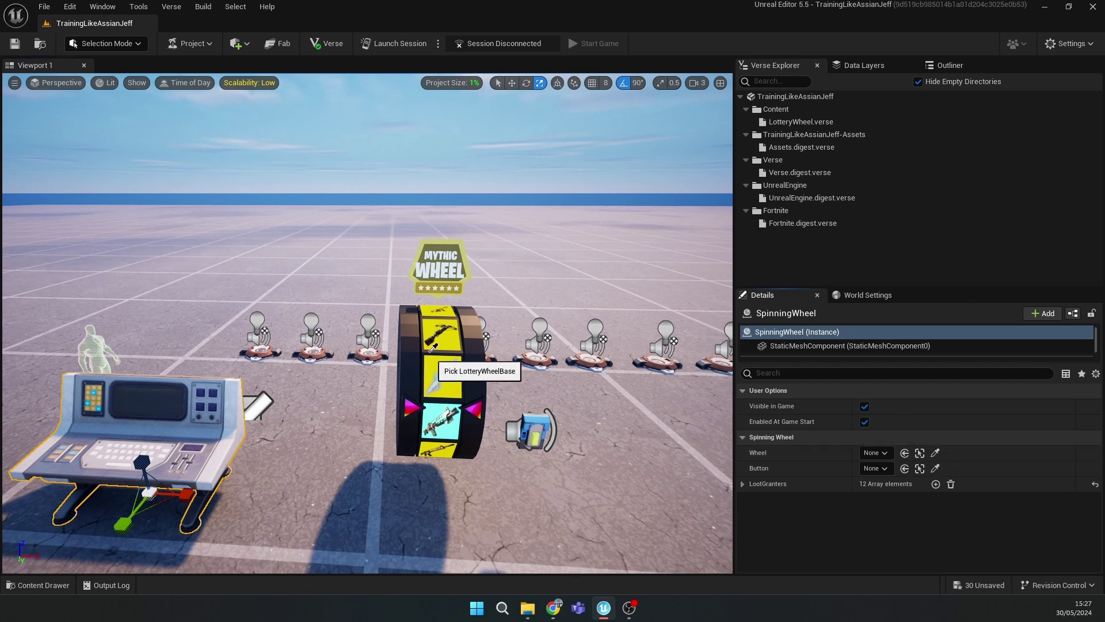
click(921, 468)
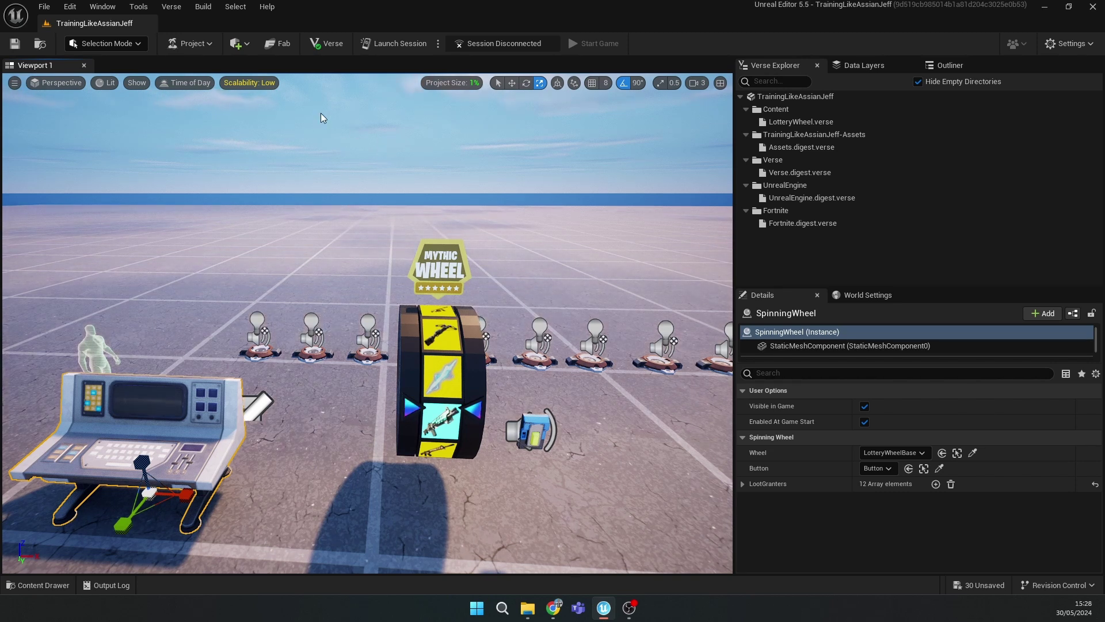
Launch a session and test the lottery wheel by spinning it with the in-game button
click(381, 38)
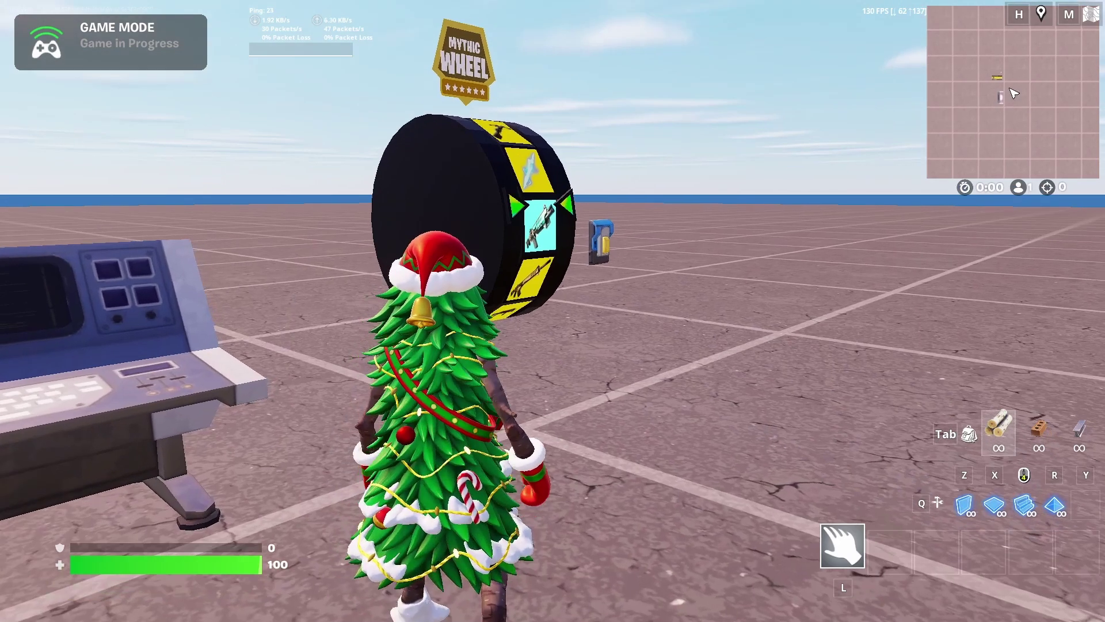
key(w)
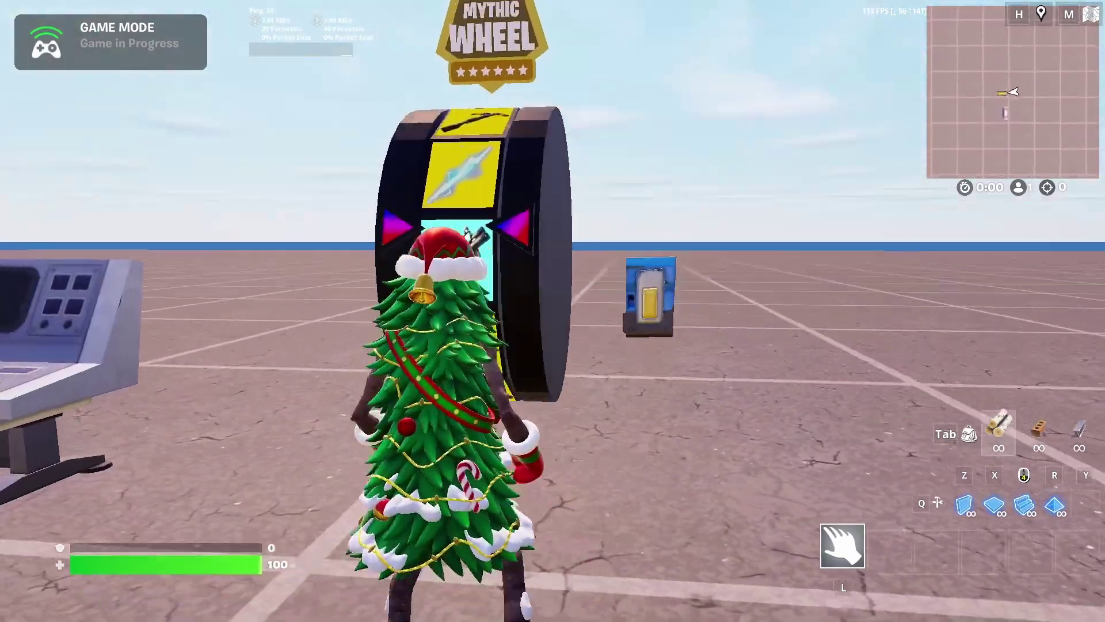
key(w)
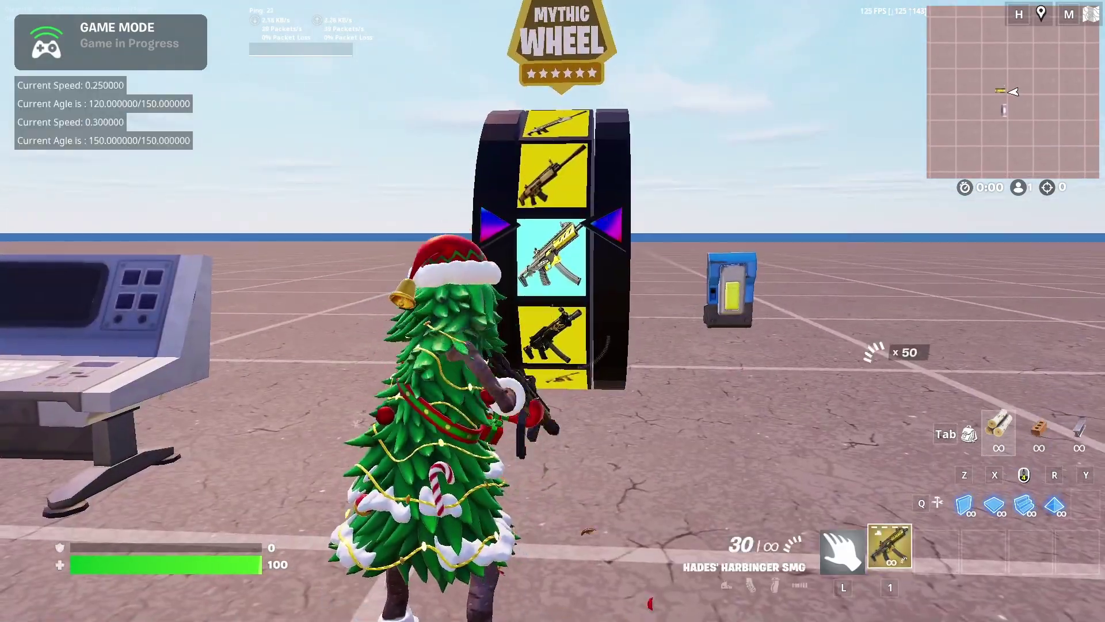
right_click(552, 311)
key(w)
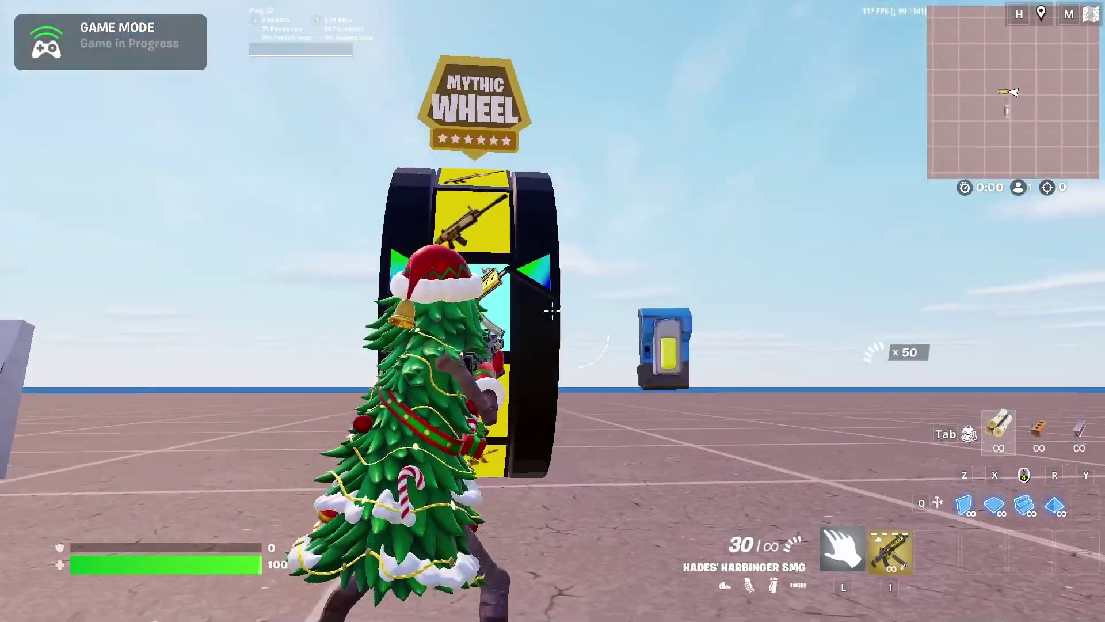
key(l)
key(e)
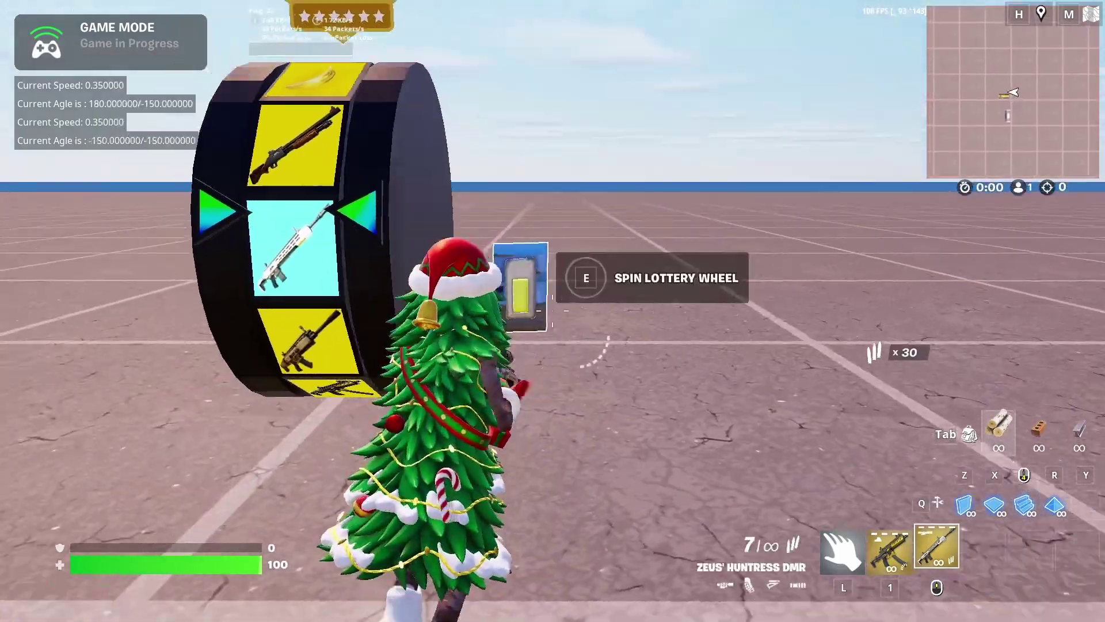
Move the Zeus' Huntress DMR to the third inventory slot and put the weapons away
key(s)
key(Tab)
drag(804, 523, 882, 525)
key(Tab)
key(l)
key(w)
key(s)
key(w)
key(s)
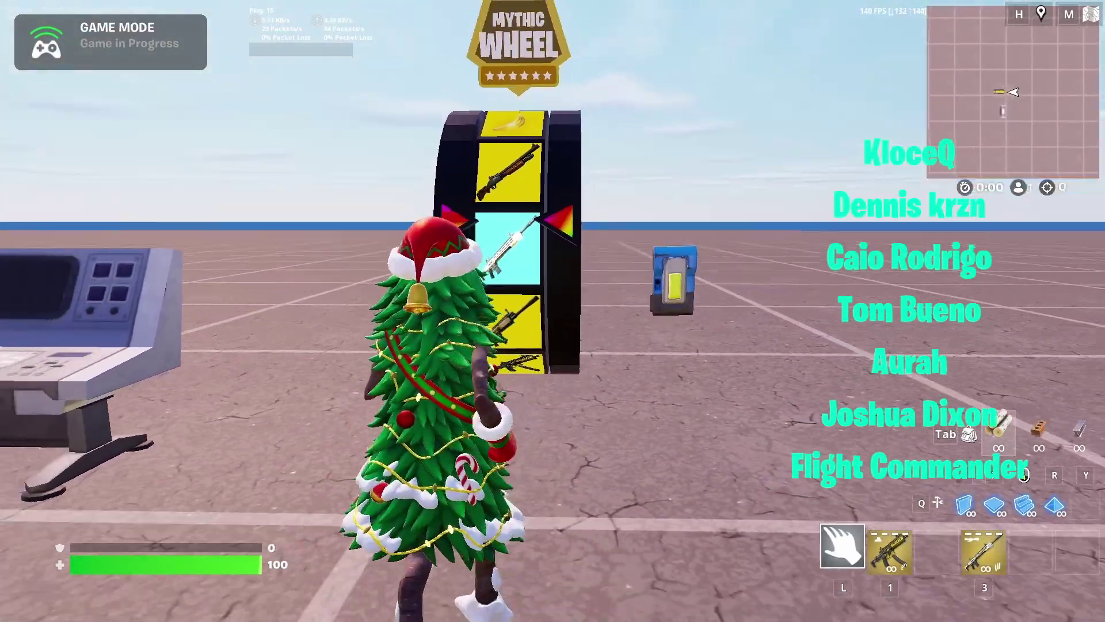
key(w)
key(space)
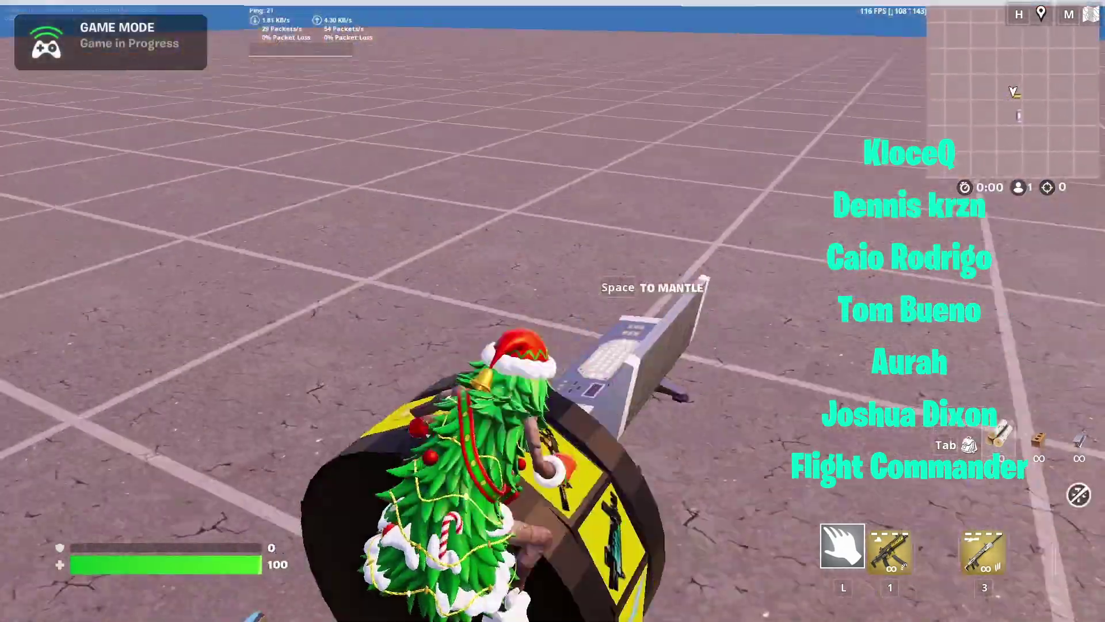
key(space)
key(w)
key(space)
key(w)
key(space)
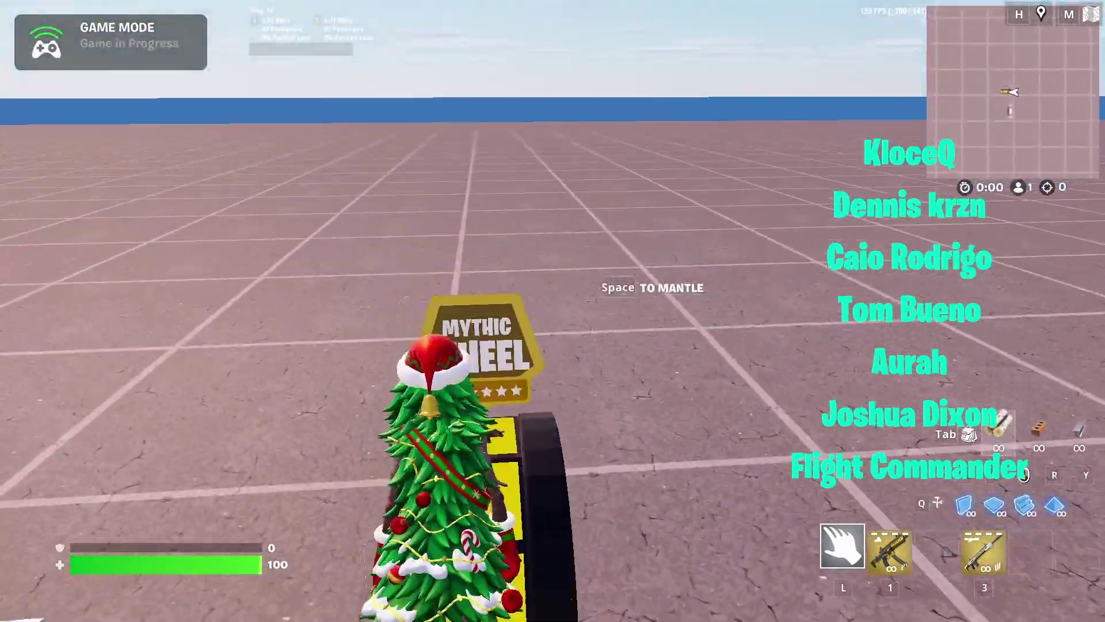
key(space)
key(s)
key(w)
key(space)
key(w)
key(space)
key(a)
key(w)
key(space)
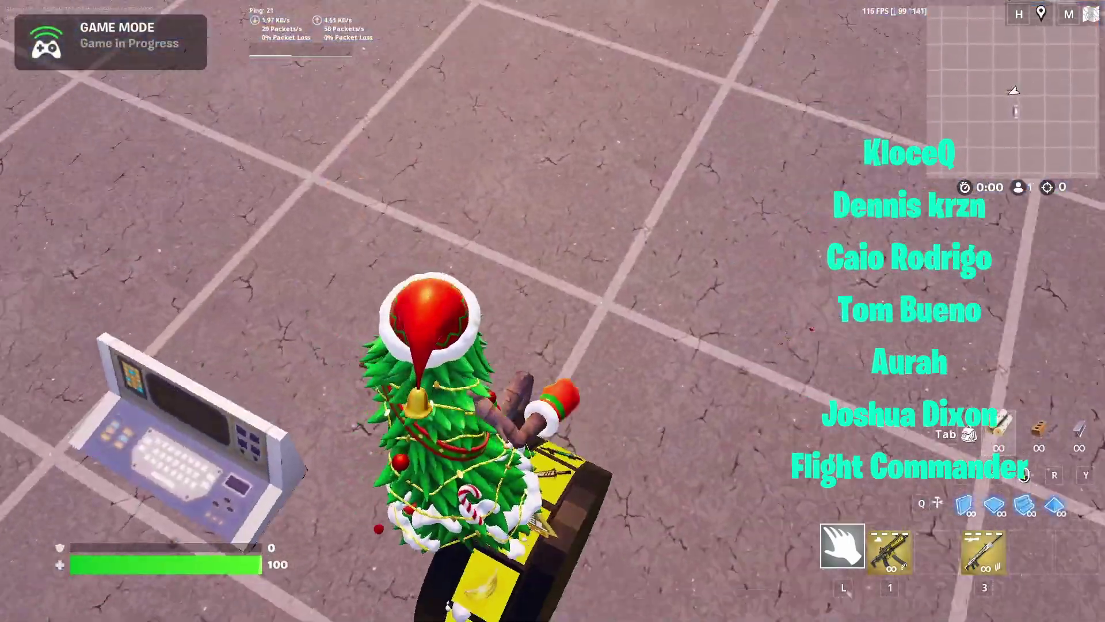